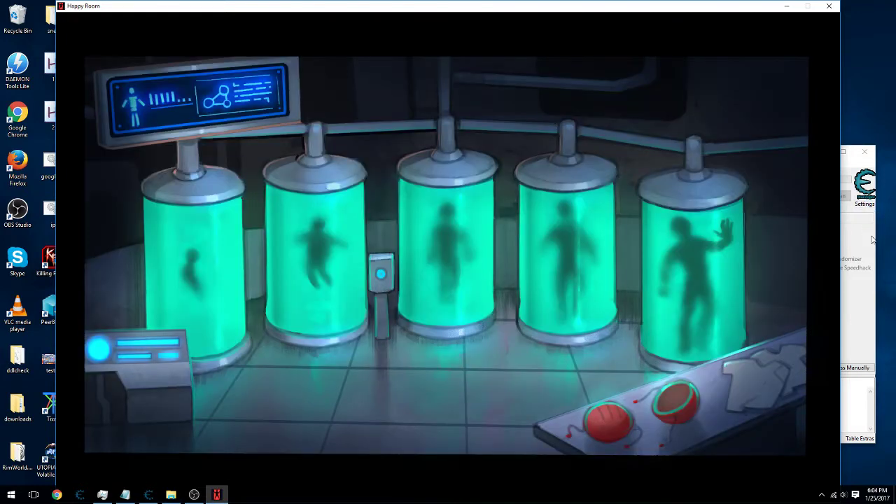
Step: Attach Cheat Engine to the Happy Room.exe process, then return to the game
{"action": "left_click", "coordinate": [872, 240]}
{"action": "left_click", "coordinate": [542, 176]}
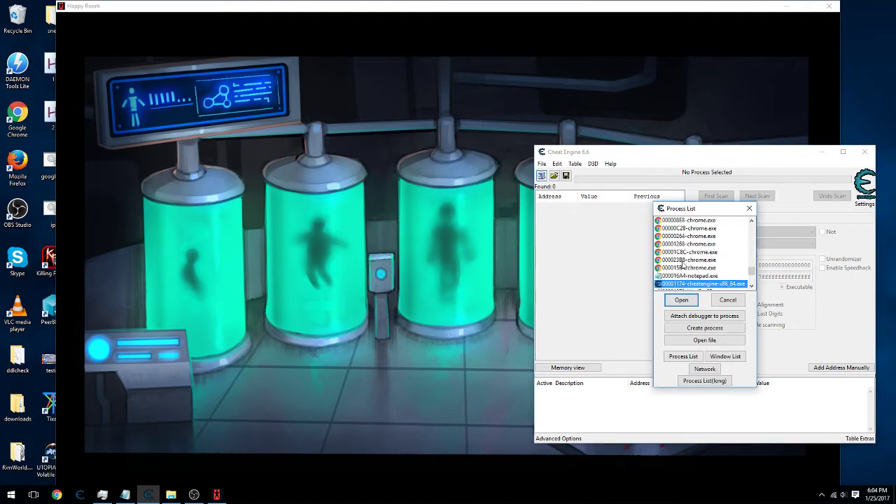
{"action": "scroll", "coordinate": [681, 276], "scroll_direction": "down", "scroll_amount": 3}
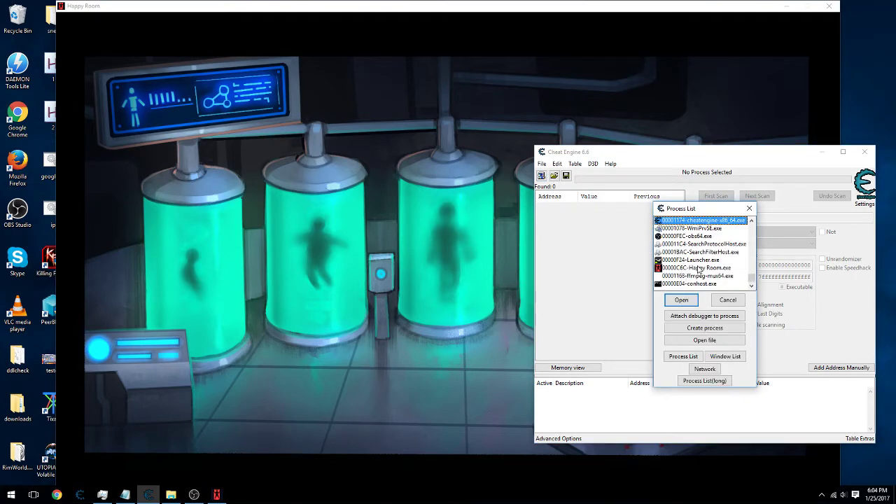
{"action": "double_click", "coordinate": [698, 268]}
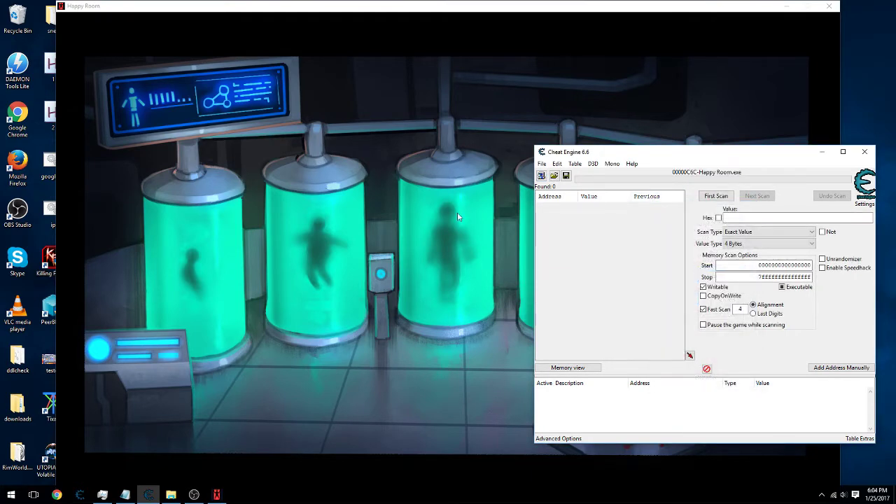
{"action": "left_click", "coordinate": [365, 198]}
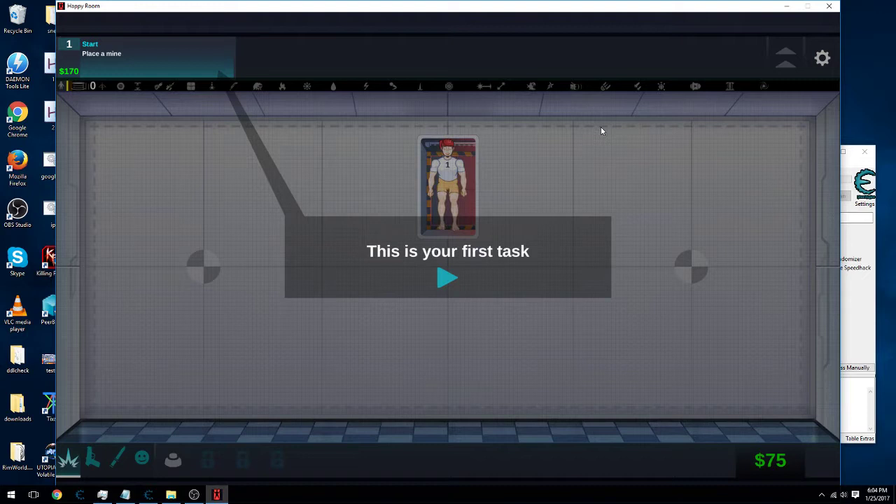
Step: Dismiss the task intro and drop a mine on the floor under the dummy
{"action": "left_click", "coordinate": [450, 278]}
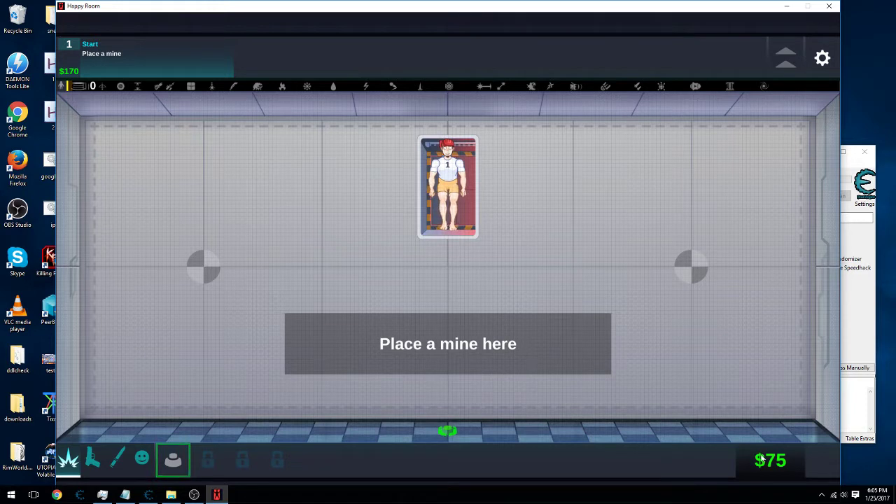
{"action": "mouse_move", "coordinate": [173, 460]}
{"action": "left_mouse_down"}
{"action": "mouse_move", "coordinate": [399, 425]}
{"action": "mouse_move", "coordinate": [449, 428]}
{"action": "left_mouse_up"}
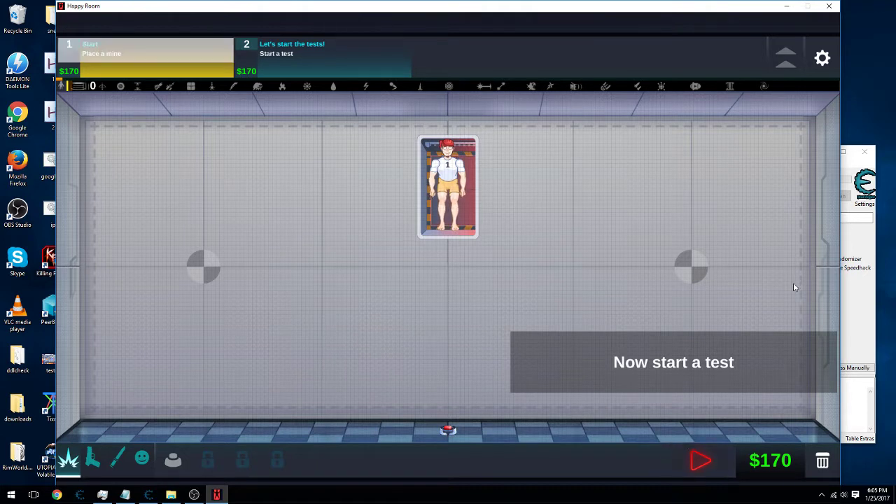
Step: Run a first scan for the cash value 170, then start the mine test in the game
{"action": "left_click", "coordinate": [865, 324]}
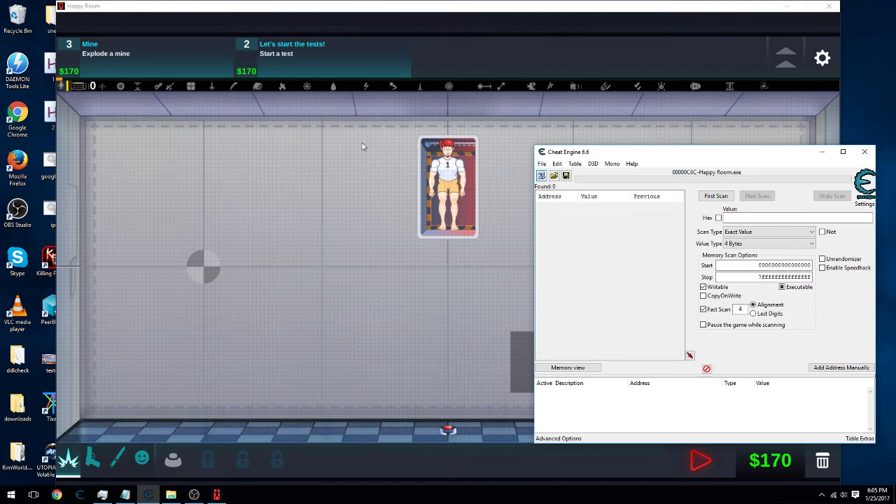
{"action": "left_click", "coordinate": [743, 220]}
{"action": "type", "text": "170"}
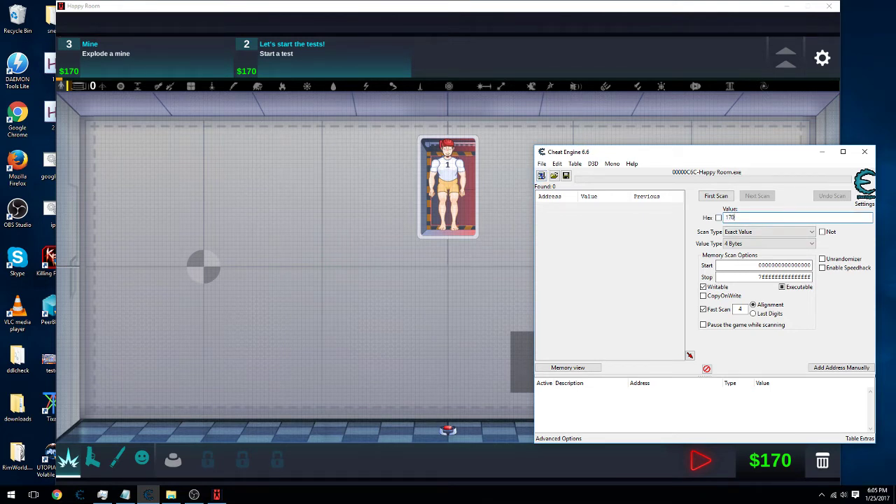
{"action": "left_click", "coordinate": [715, 197]}
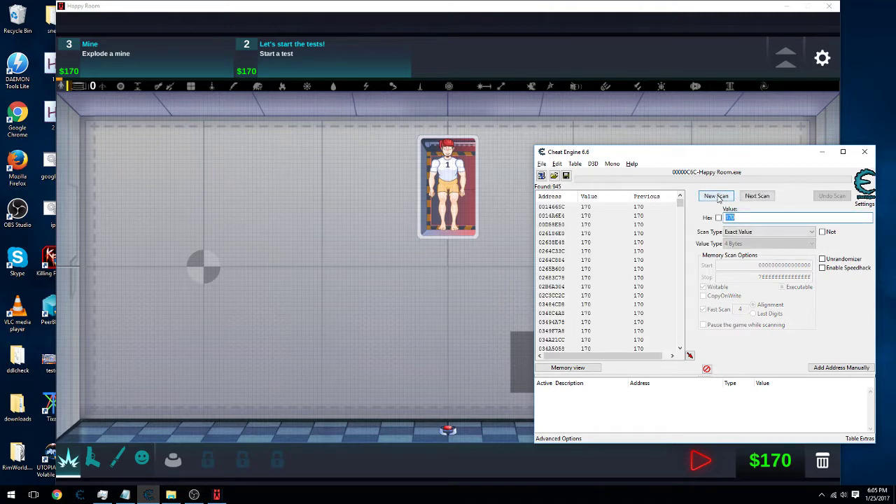
{"action": "left_click", "coordinate": [505, 210]}
{"action": "left_click", "coordinate": [702, 460]}
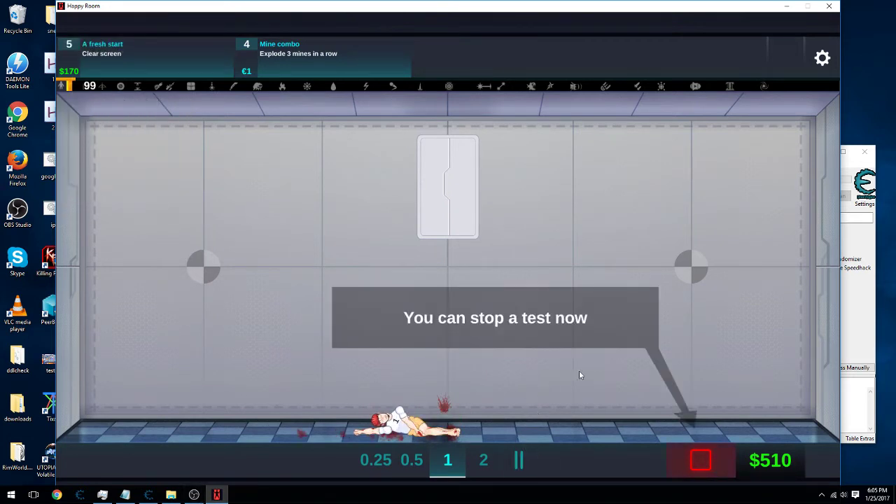
Step: Stop the test to bank cash up to $528, then review and close the Damage stats
{"action": "left_click", "coordinate": [701, 459]}
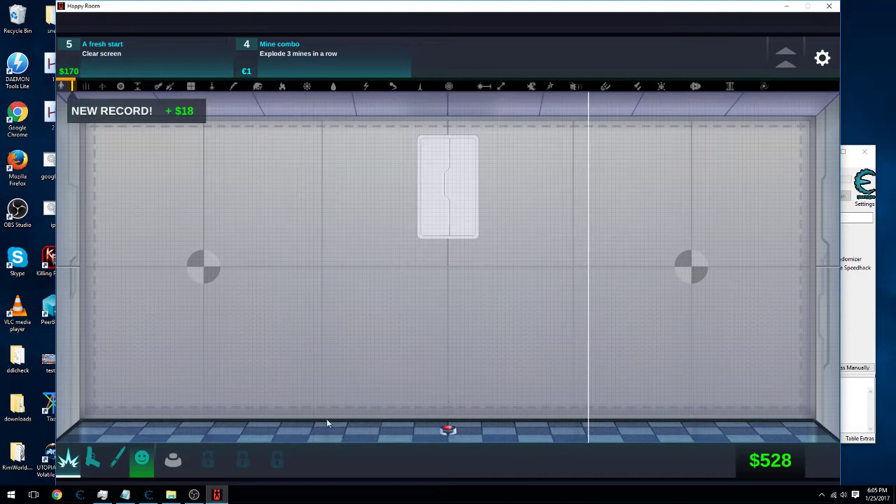
{"action": "left_click", "coordinate": [142, 459]}
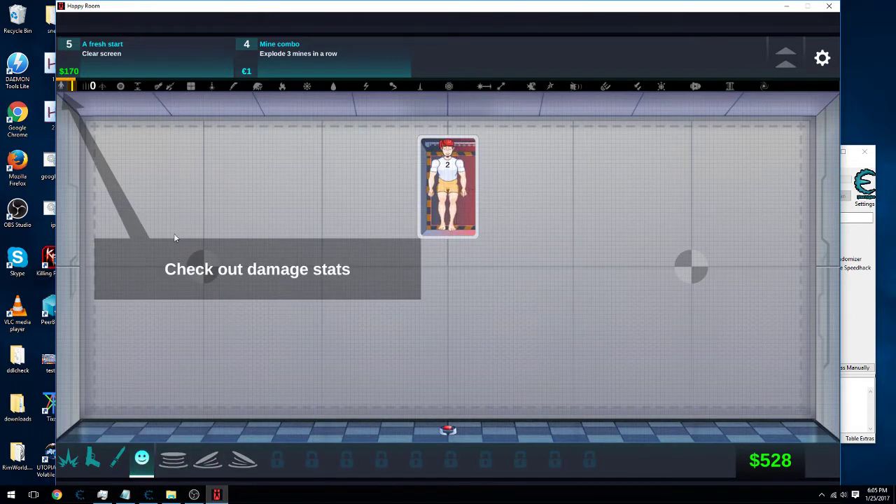
{"action": "left_click", "coordinate": [61, 85]}
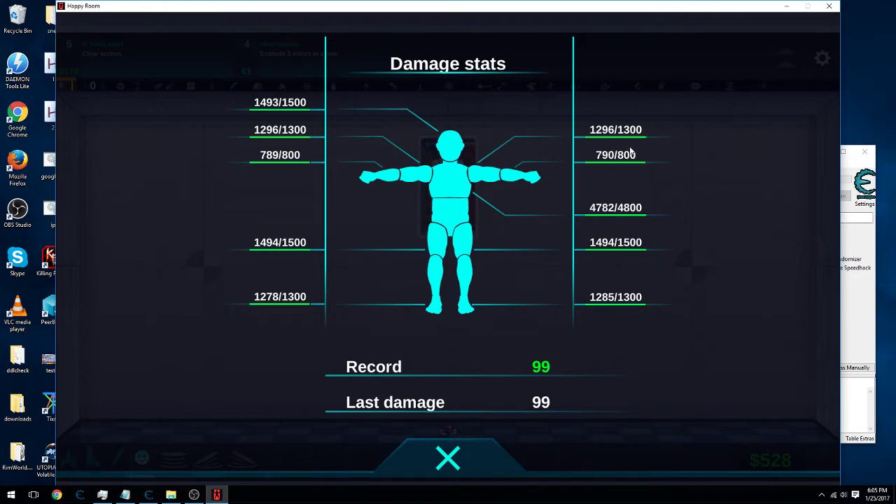
{"action": "left_click", "coordinate": [448, 458]}
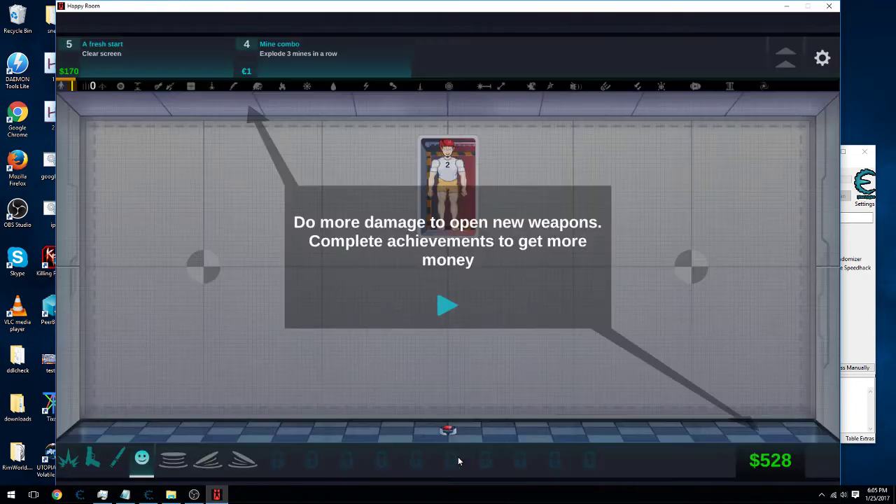
{"action": "left_click", "coordinate": [441, 306]}
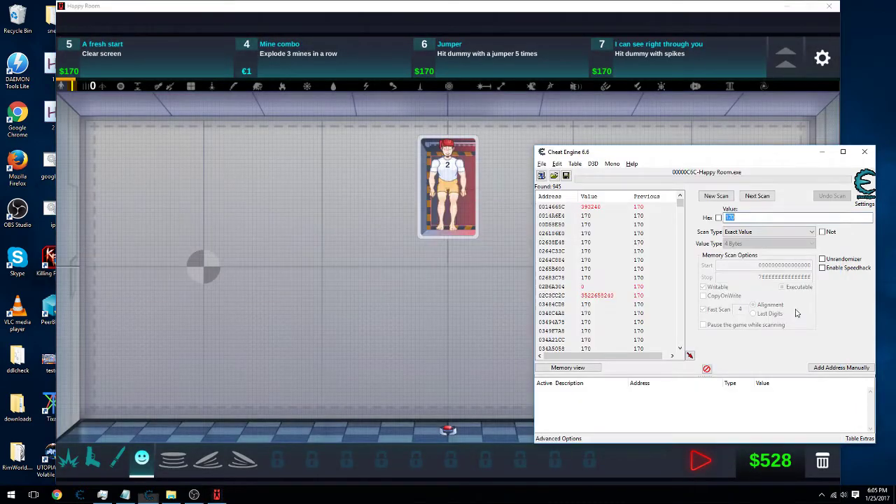
Step: Rescan for cash 528, then spend cash by placing another mine from the Explosives bar
{"action": "left_click", "coordinate": [855, 217]}
{"action": "type", "text": "528"}
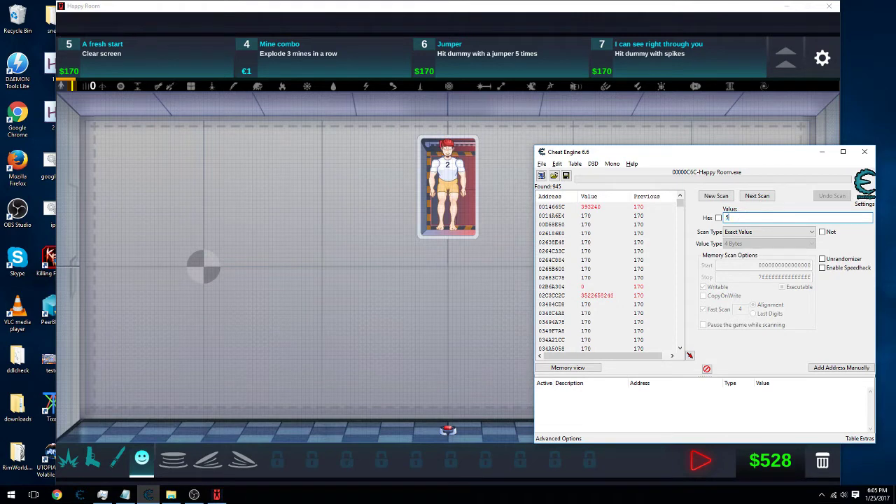
{"action": "left_click", "coordinate": [757, 196]}
{"action": "key", "text": "alt+Tab"}
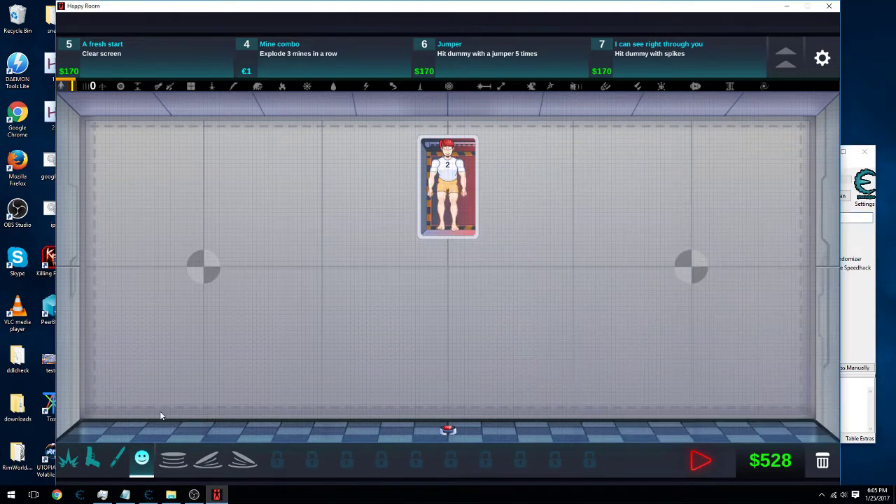
{"action": "left_click", "coordinate": [93, 459]}
{"action": "left_click", "coordinate": [117, 459]}
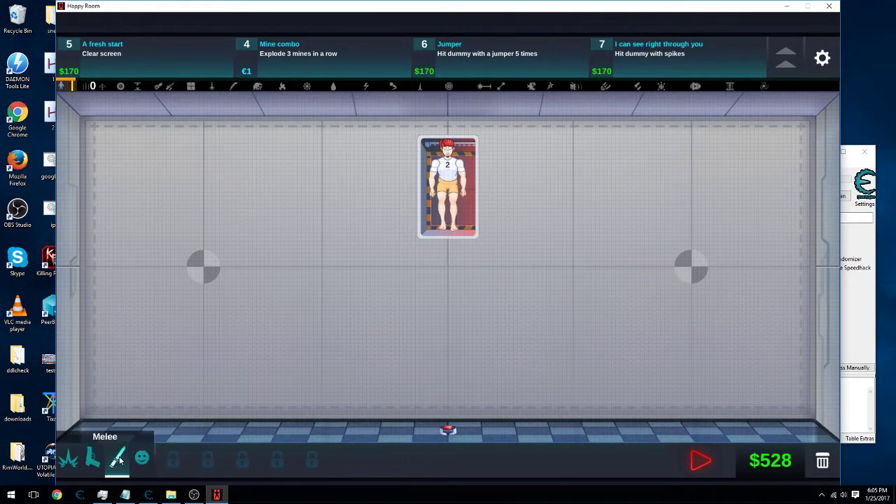
{"action": "left_click", "coordinate": [93, 458]}
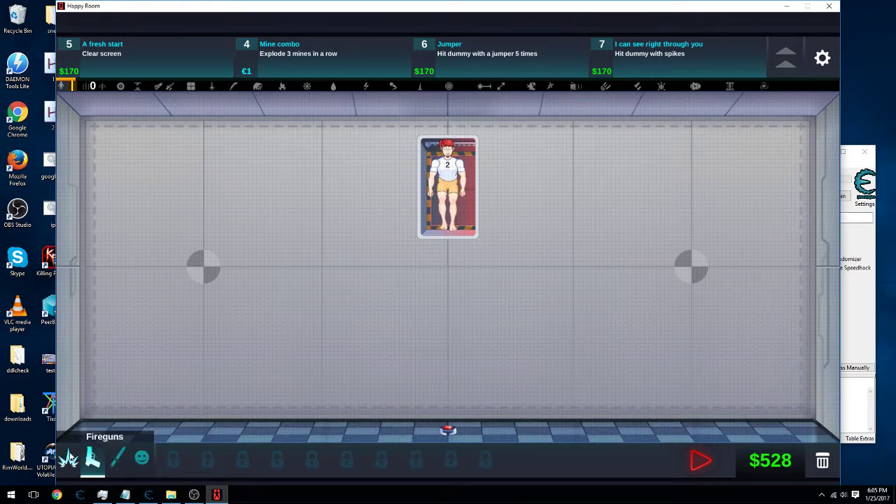
{"action": "left_click", "coordinate": [68, 459]}
{"action": "mouse_move", "coordinate": [173, 459]}
{"action": "left_mouse_down"}
{"action": "mouse_move", "coordinate": [378, 418]}
{"action": "mouse_move", "coordinate": [440, 430]}
{"action": "mouse_move", "coordinate": [424, 434]}
{"action": "left_mouse_up"}
{"action": "left_click", "coordinate": [423, 434]}
Step: Rescan for the new cash value 378, narrowing results to three addresses
{"action": "key", "text": "alt+Tab"}
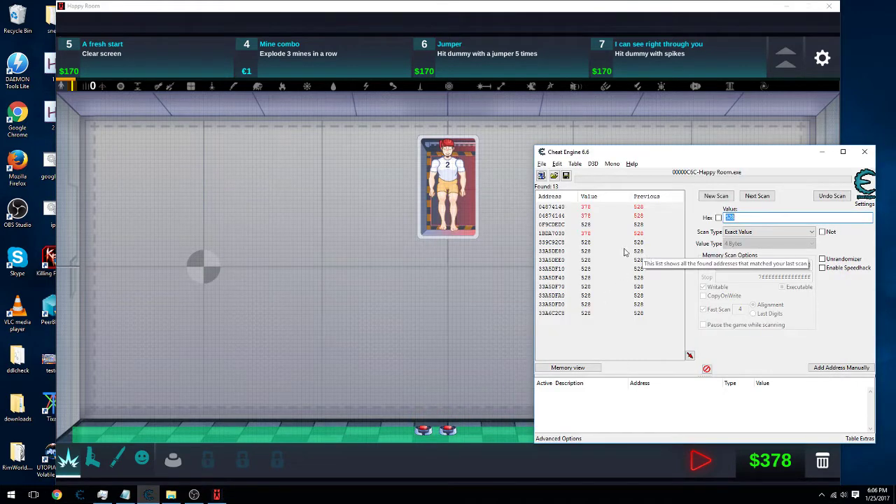
{"action": "type", "text": "378"}
{"action": "key", "text": "Return"}
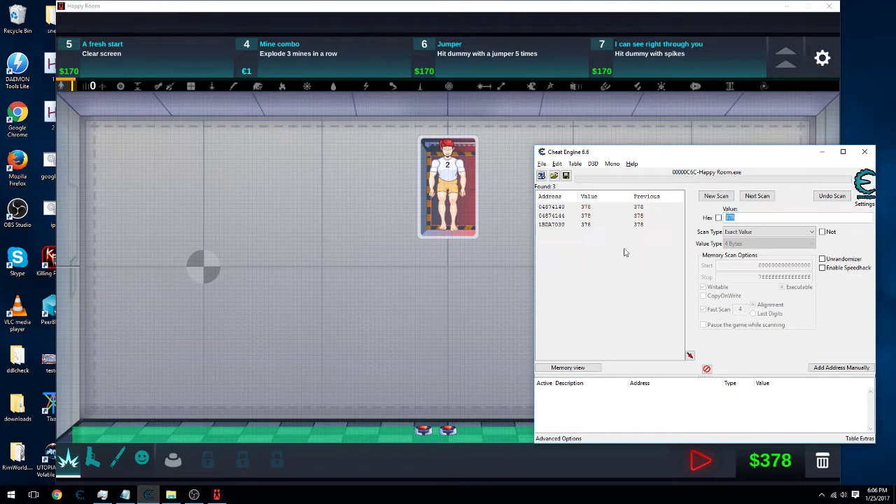
Step: Add address 1BDA7030 to the table and set its value to 500
{"action": "double_click", "coordinate": [561, 225]}
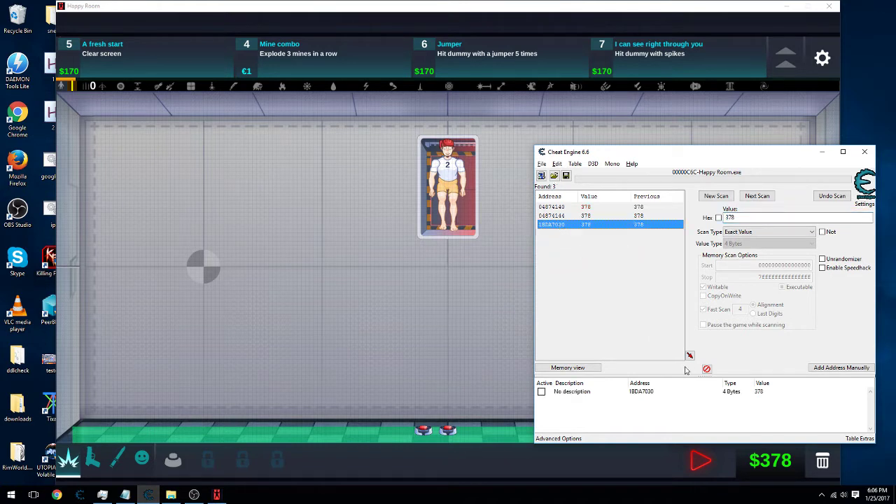
{"action": "double_click", "coordinate": [759, 392]}
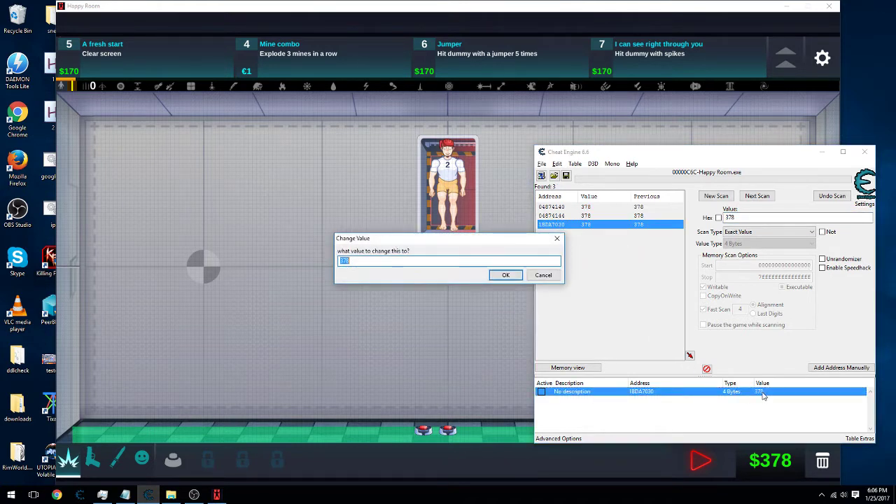
{"action": "type", "text": "00"}
{"action": "key", "text": "Return"}
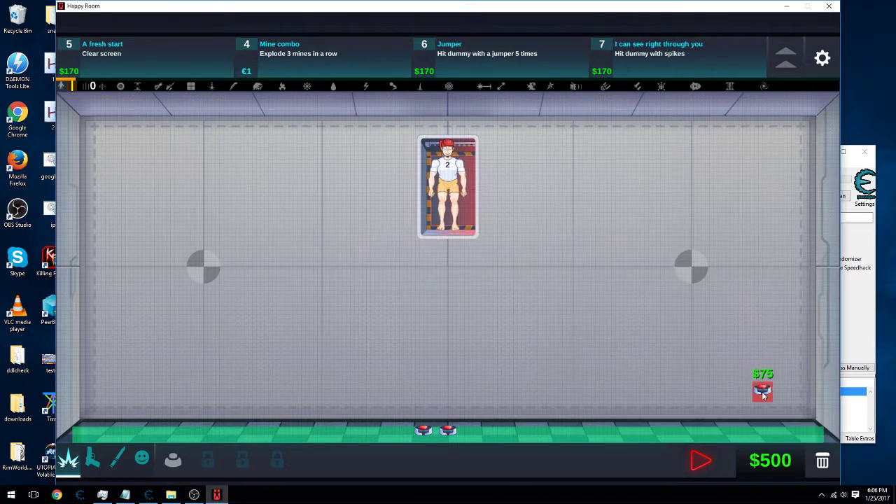
Step: Attach the debugger to find out what writes to the cash address, then return to the game
{"action": "right_click", "coordinate": [762, 394]}
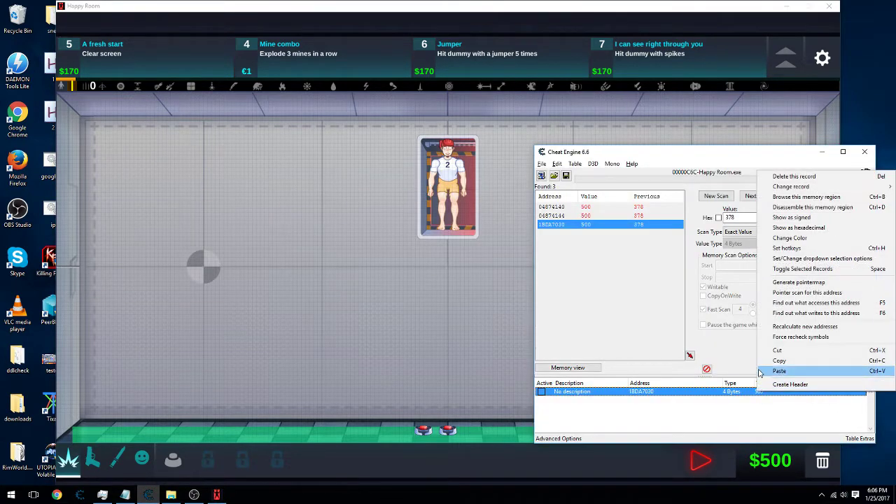
{"action": "left_click", "coordinate": [790, 315]}
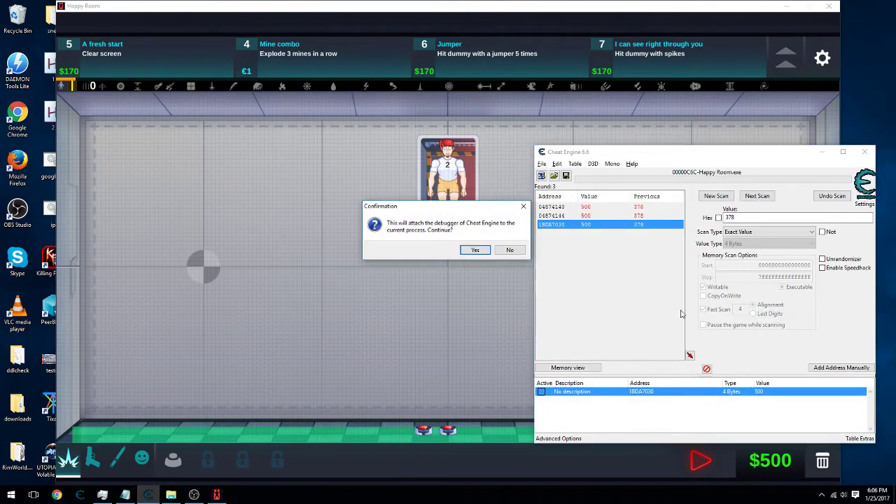
{"action": "left_click", "coordinate": [475, 250]}
{"action": "left_click", "coordinate": [259, 359]}
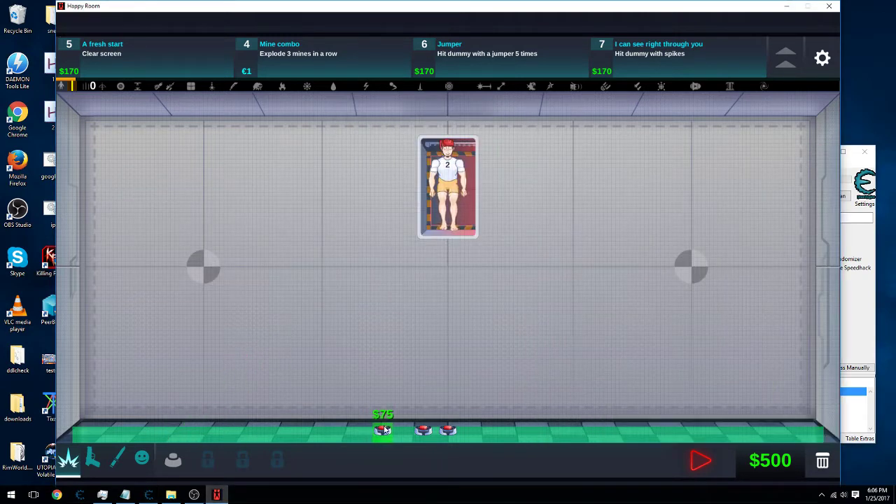
Step: Place a mine to trigger the cash write, then open the writing instruction in Memory Viewer
{"action": "left_click", "coordinate": [384, 429]}
{"action": "key", "text": "alt+Tab"}
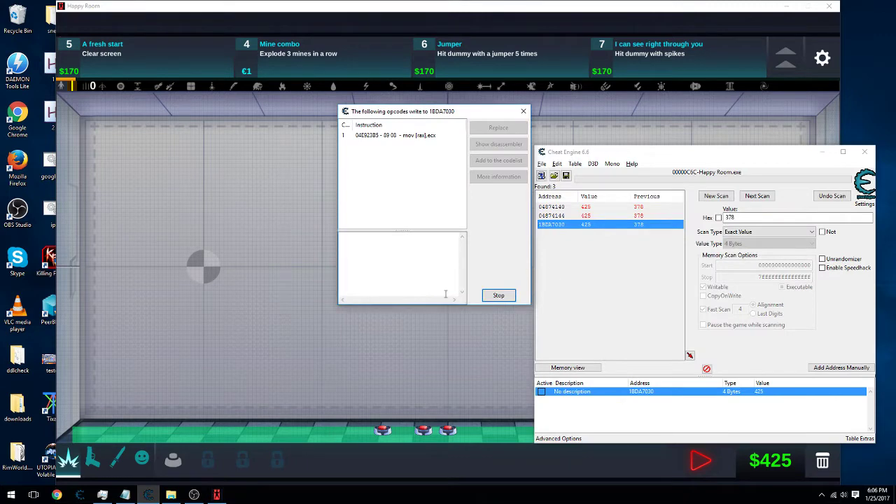
{"action": "left_click", "coordinate": [498, 296]}
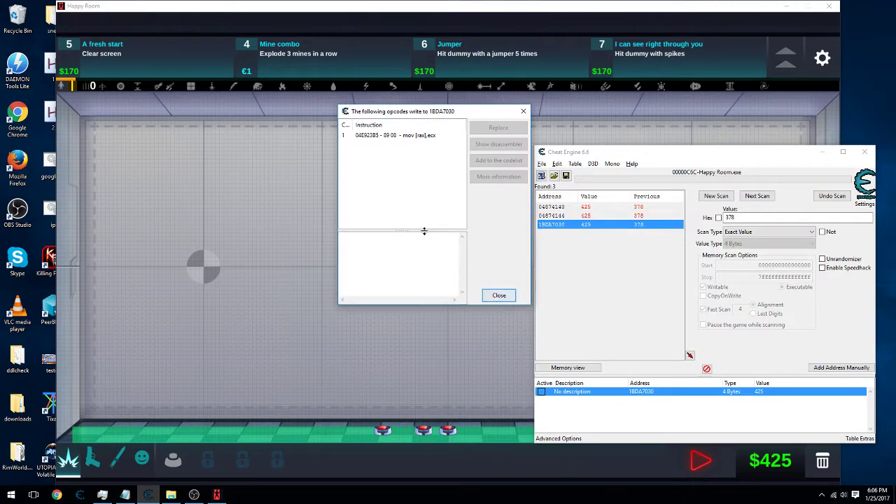
{"action": "left_click", "coordinate": [418, 136]}
{"action": "left_click", "coordinate": [498, 144]}
Step: Create a code injection script with symbol cash, adding 'mov ecx,99999' after code:
{"action": "key", "text": "ctrl+a"}
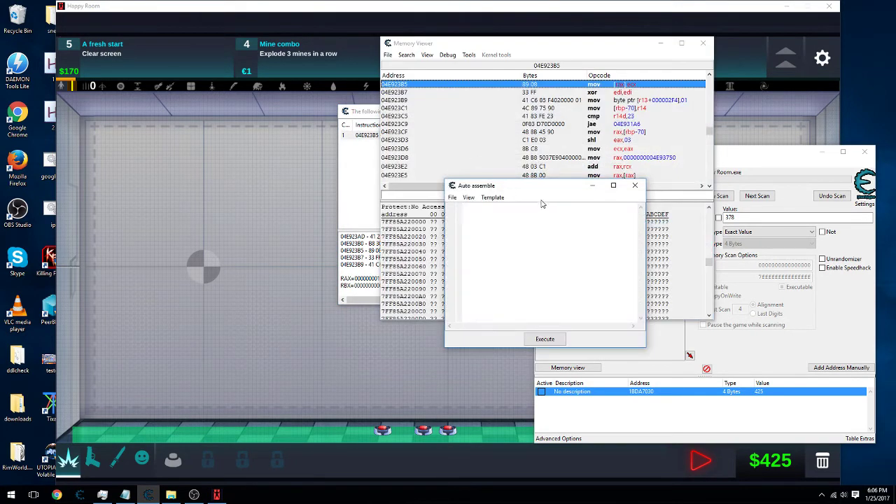
{"action": "left_click", "coordinate": [493, 197]}
{"action": "left_click", "coordinate": [500, 246]}
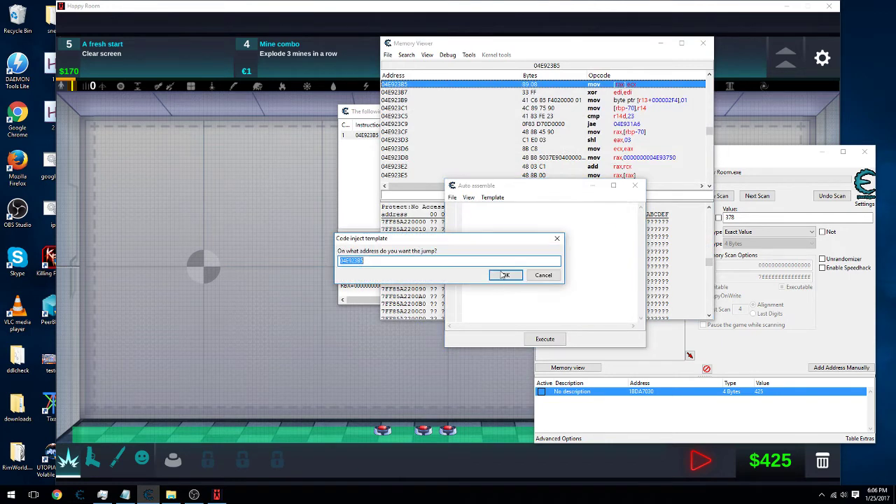
{"action": "left_click", "coordinate": [505, 275]}
{"action": "type", "text": "cash"}
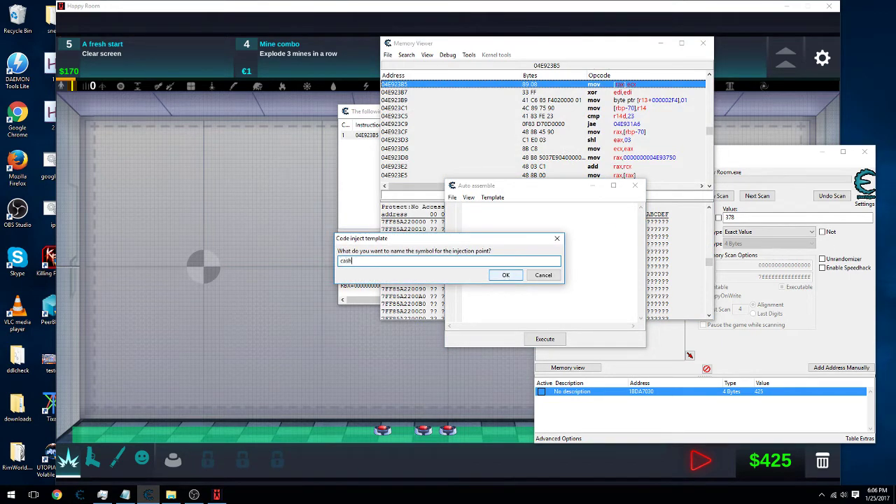
{"action": "key", "text": "Return"}
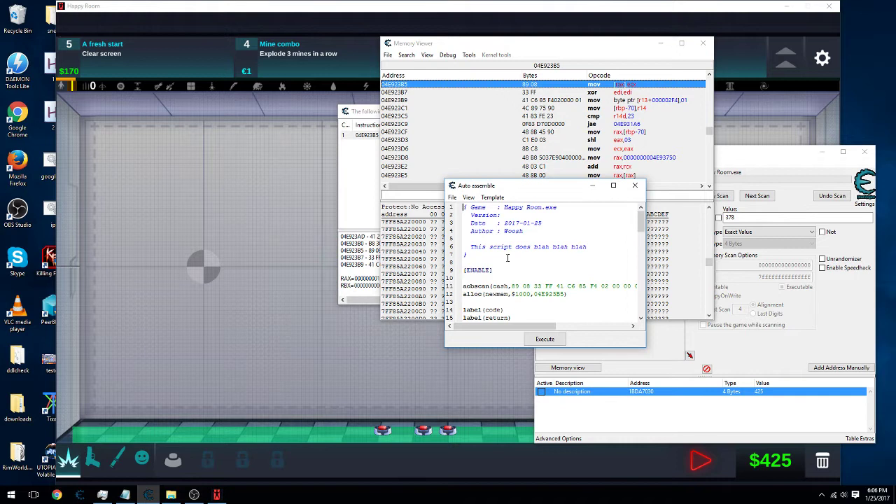
{"action": "scroll", "coordinate": [510, 260], "scroll_direction": "down", "scroll_amount": 4}
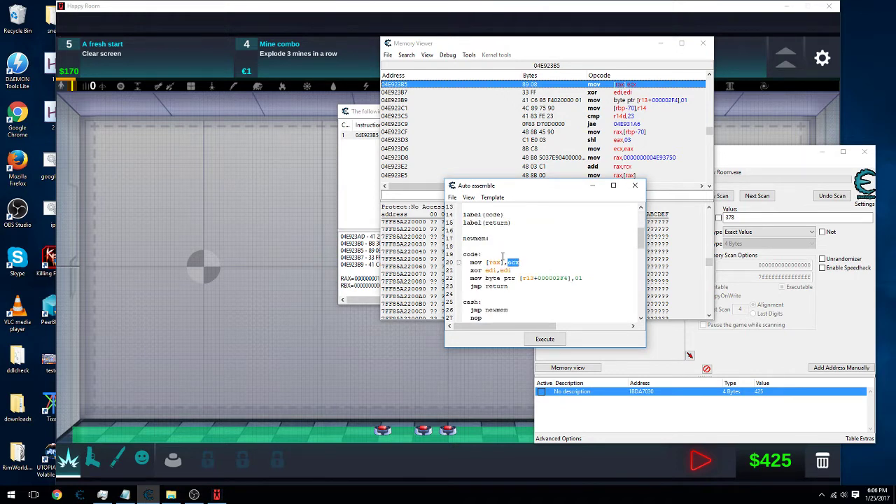
{"action": "left_click", "coordinate": [502, 256]}
{"action": "key", "text": "Return"}
{"action": "type", "text": "mov ecx,99999"}
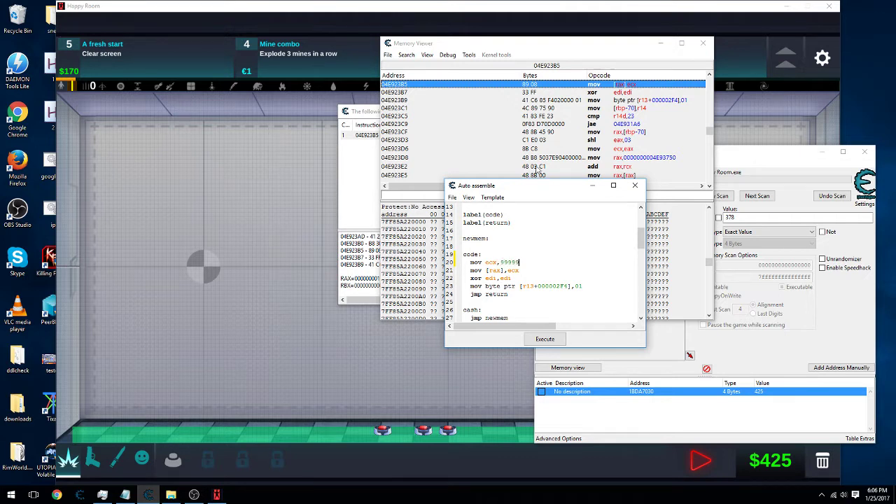
Step: Assign the script to the current cheat table and close the Auto assemble window
{"action": "left_click", "coordinate": [453, 196]}
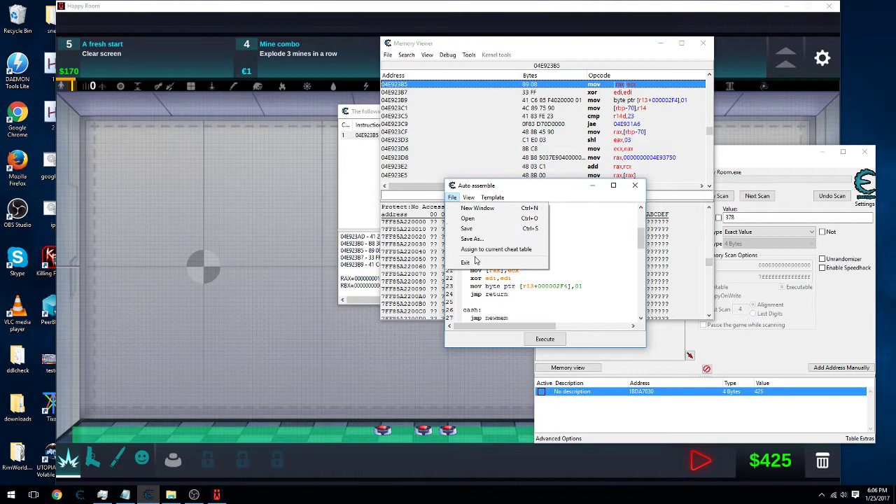
{"action": "left_click", "coordinate": [473, 249]}
{"action": "left_click", "coordinate": [635, 185]}
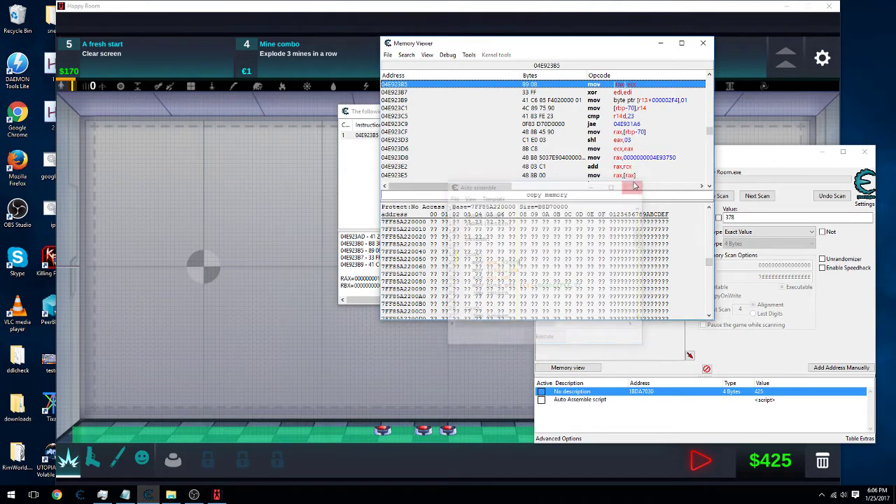
Step: Close Memory Viewer and activate the cash script in the cheat table
{"action": "left_click", "coordinate": [703, 42]}
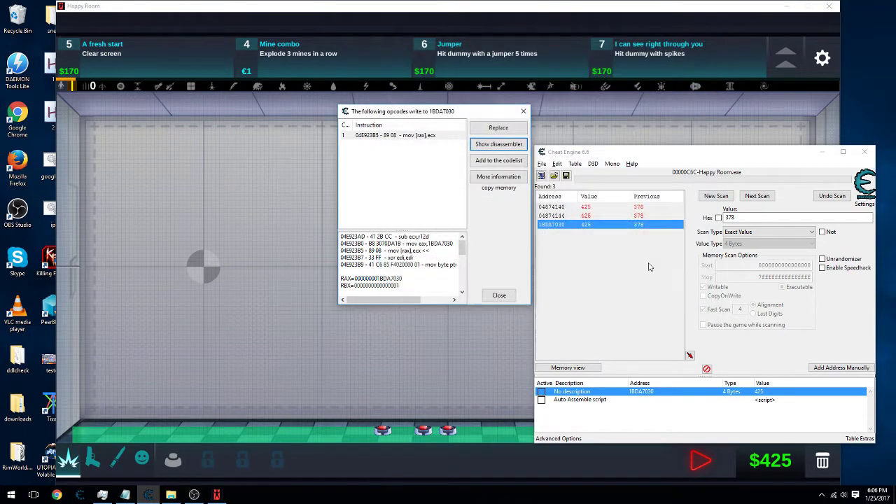
{"action": "left_click", "coordinate": [577, 402]}
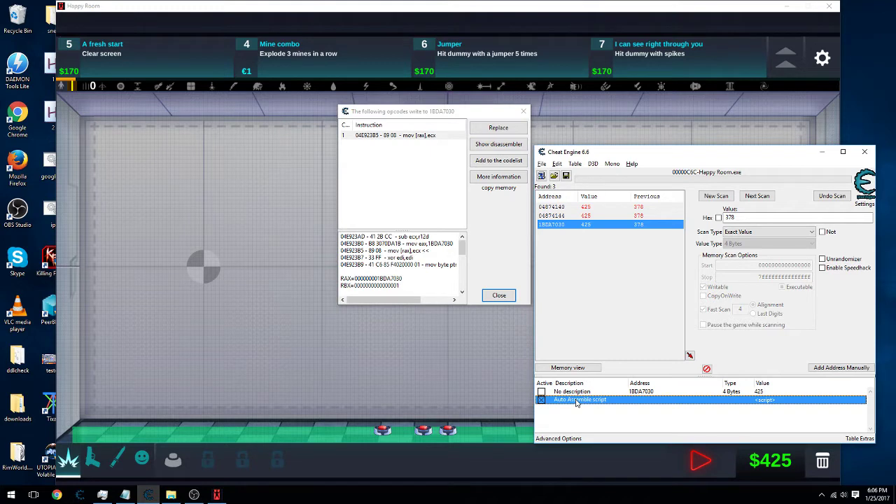
{"action": "left_click", "coordinate": [434, 427]}
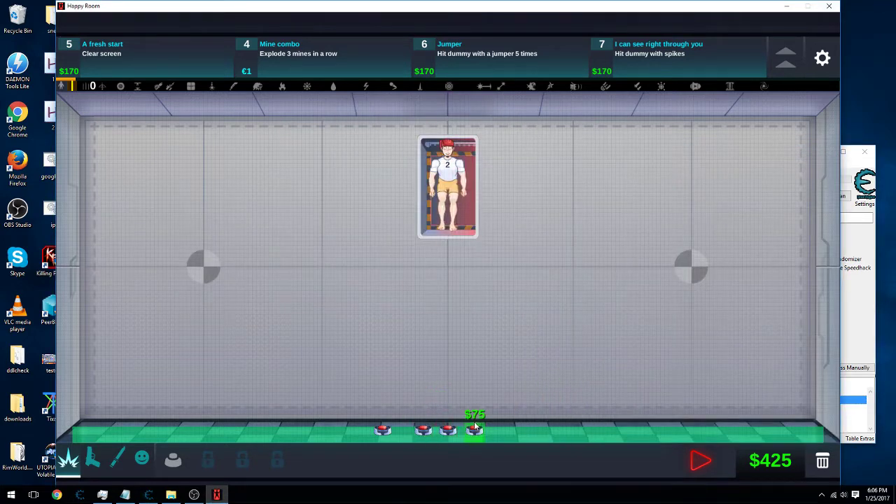
Step: Place a row of ten $75 mines along the floor, then start the round
{"action": "left_click", "coordinate": [505, 428]}
{"action": "left_click", "coordinate": [555, 429]}
{"action": "left_click", "coordinate": [591, 428]}
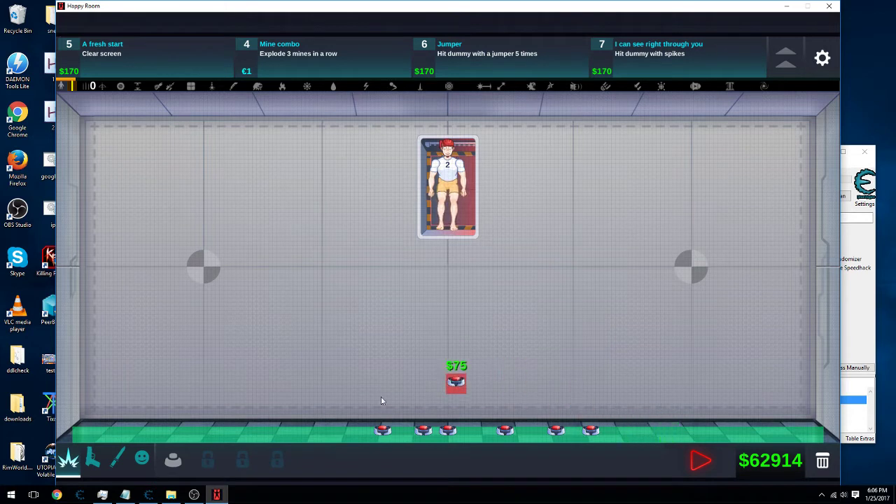
{"action": "left_click", "coordinate": [341, 430]}
{"action": "left_click", "coordinate": [313, 430]}
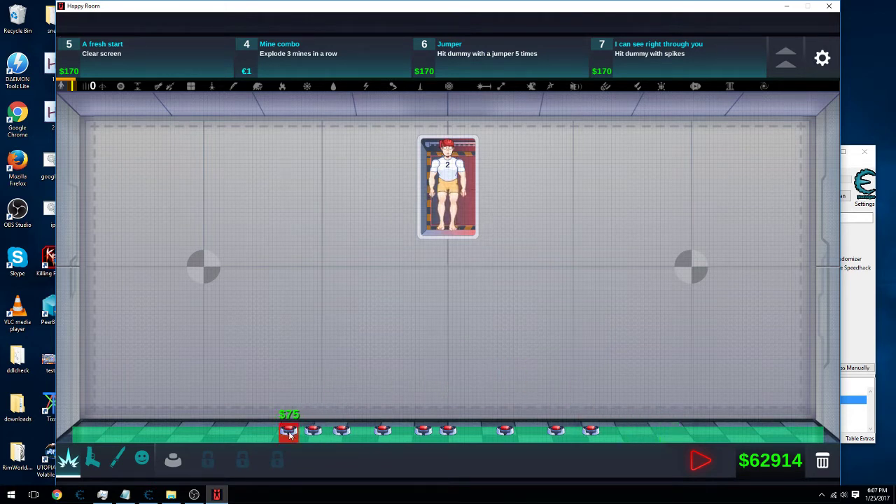
{"action": "left_click", "coordinate": [289, 430]}
{"action": "left_click", "coordinate": [258, 430]}
{"action": "left_click", "coordinate": [215, 430]}
{"action": "left_click", "coordinate": [170, 430]}
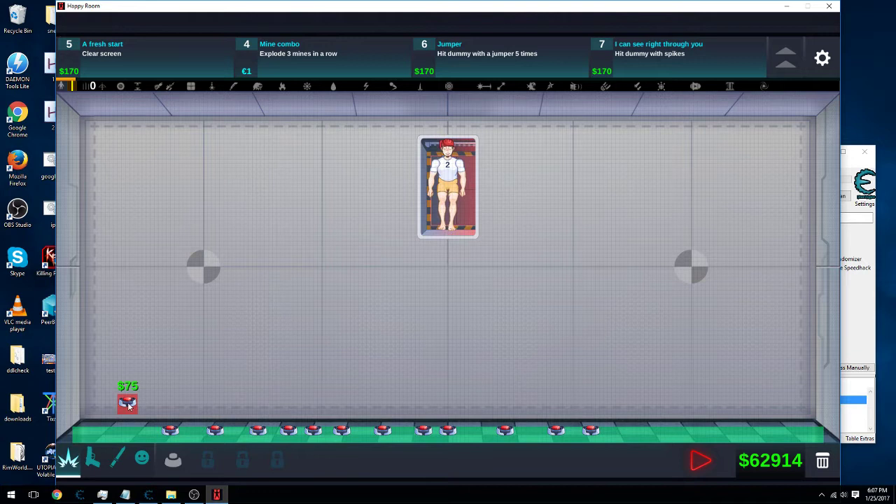
{"action": "left_click", "coordinate": [130, 429]}
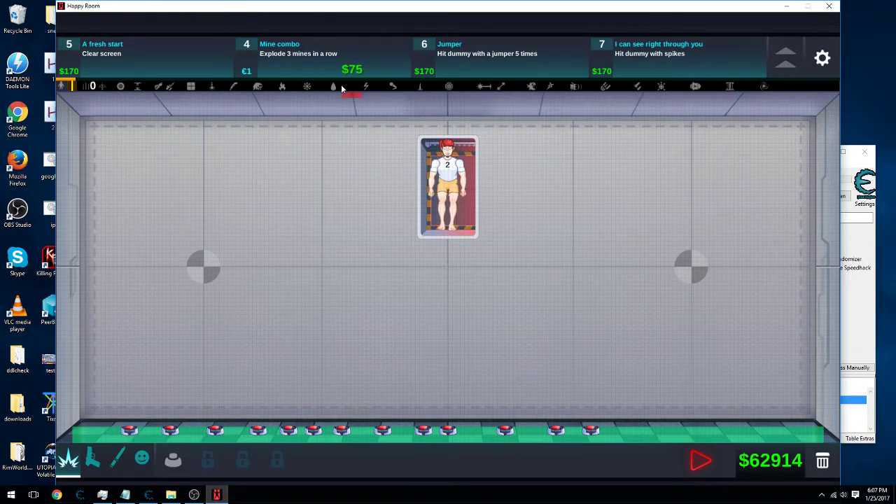
{"action": "right_click", "coordinate": [165, 212]}
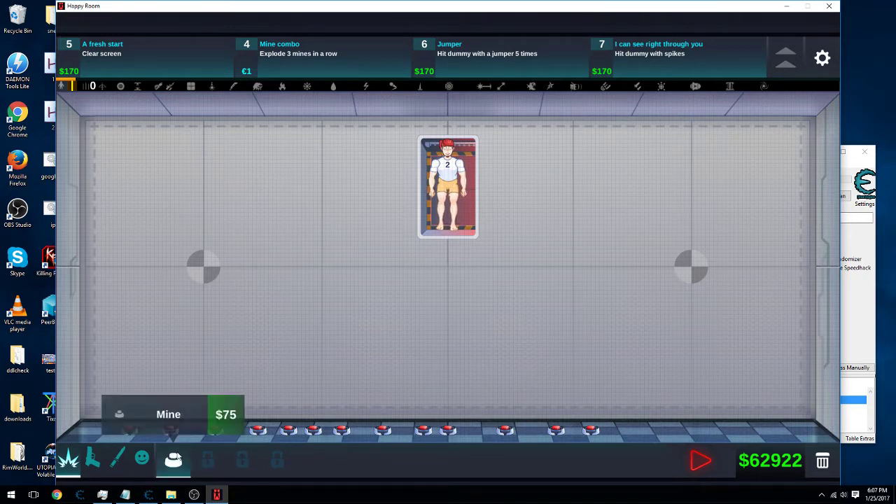
{"action": "left_click", "coordinate": [699, 462]}
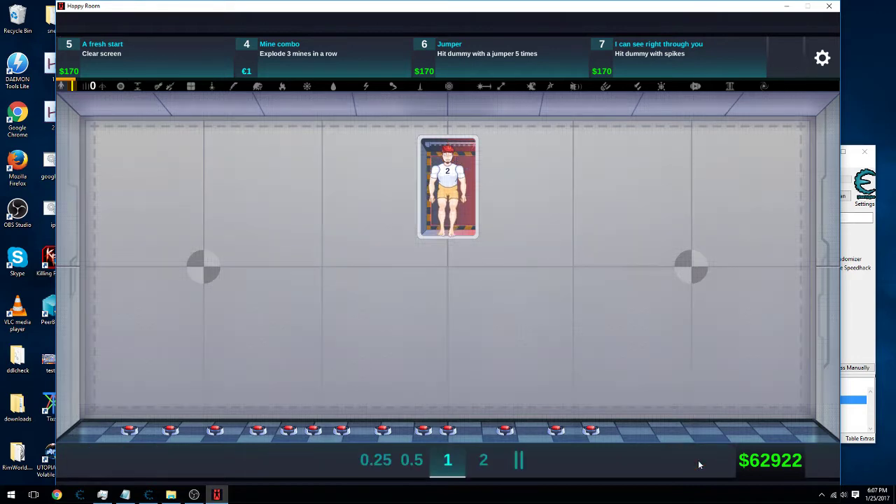
Step: Start a new Float scan for the damage record value 97
{"action": "key", "text": "alt+Tab"}
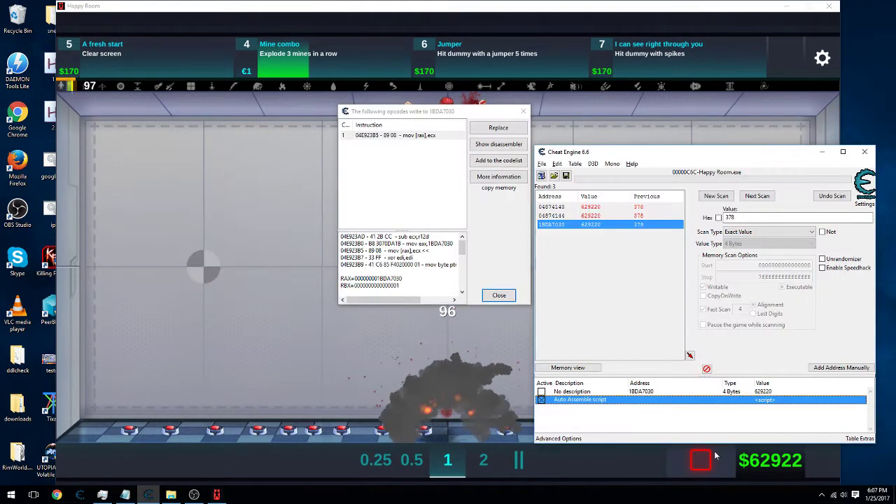
{"action": "left_click", "coordinate": [717, 196]}
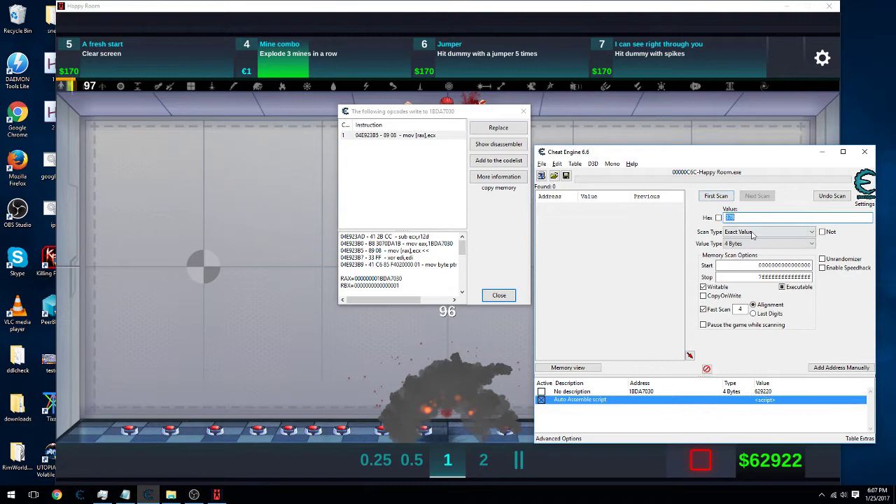
{"action": "left_click", "coordinate": [753, 243]}
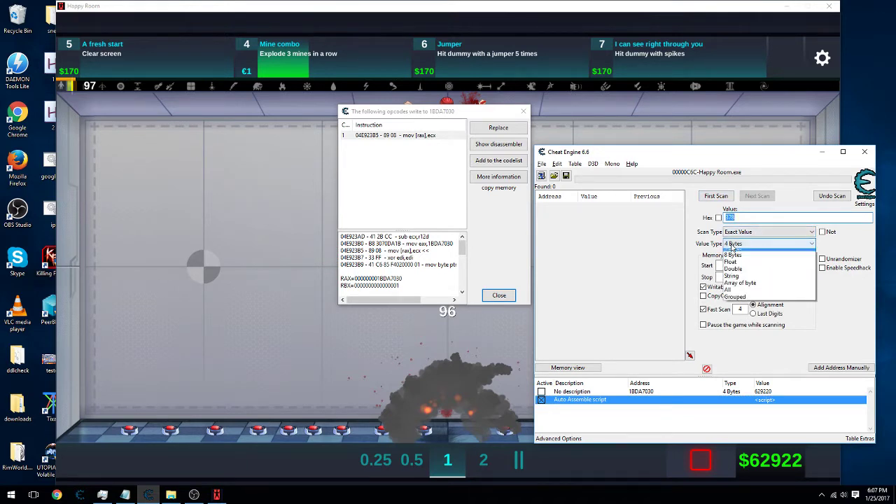
{"action": "left_click", "coordinate": [742, 288]}
{"action": "left_click", "coordinate": [751, 216]}
{"action": "type", "text": "97"}
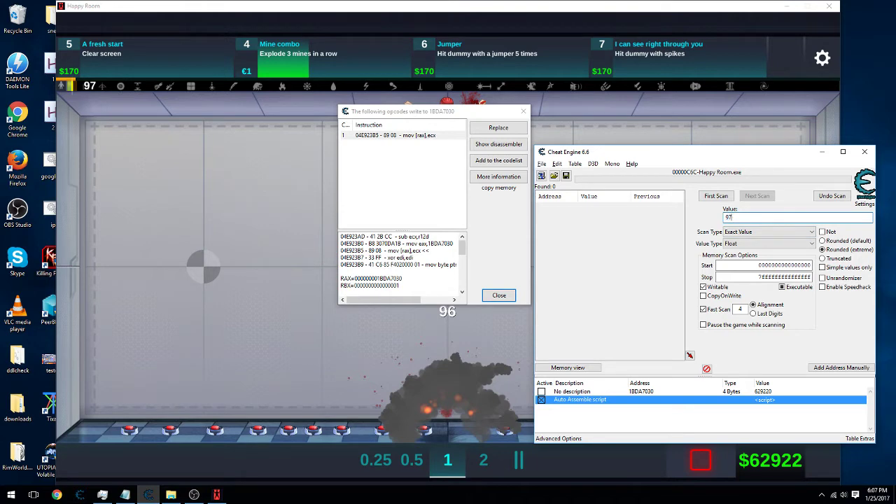
{"action": "left_click", "coordinate": [706, 198]}
Step: Narrow the scan to 294 and add the found address 0F9C2EDC to the cheat table
{"action": "key", "text": "alt+Tab"}
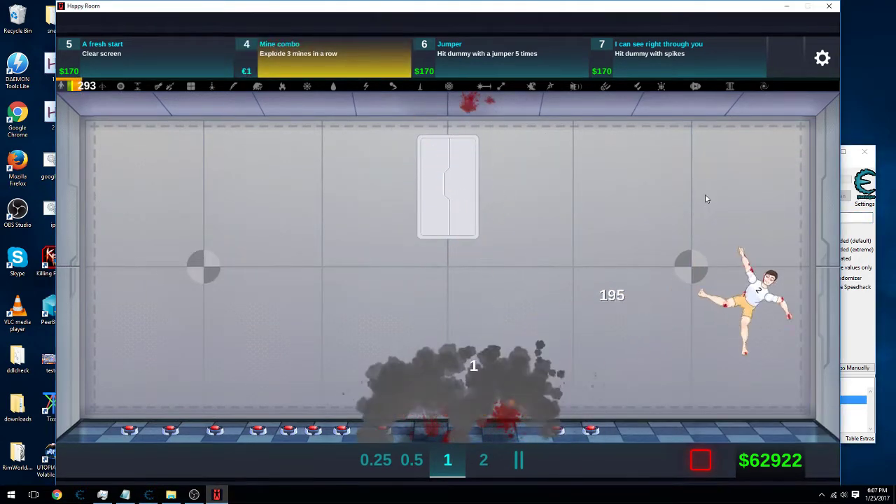
{"action": "key", "text": "alt+Tab"}
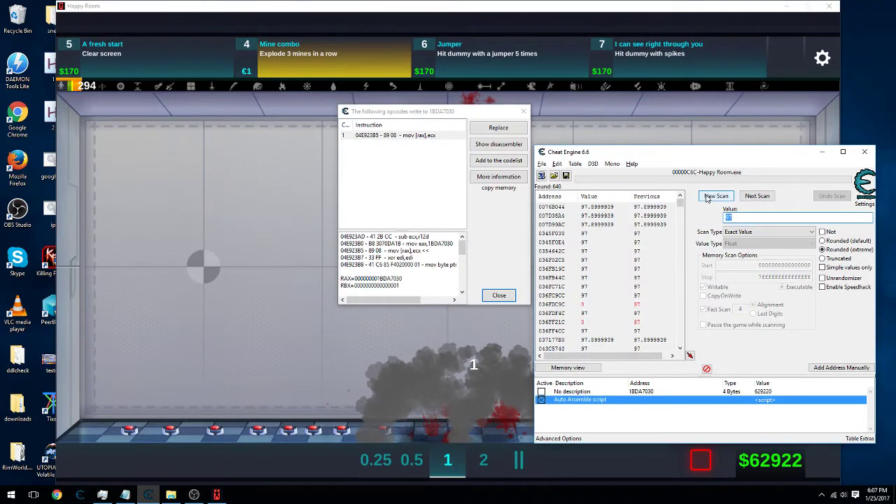
{"action": "type", "text": "4"}
{"action": "key", "text": "Return"}
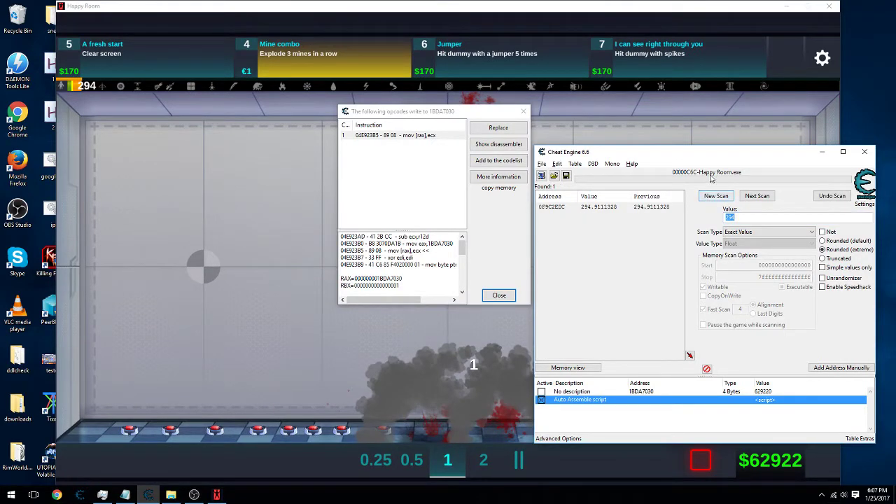
{"action": "double_click", "coordinate": [616, 207]}
{"action": "key", "text": "alt+Tab"}
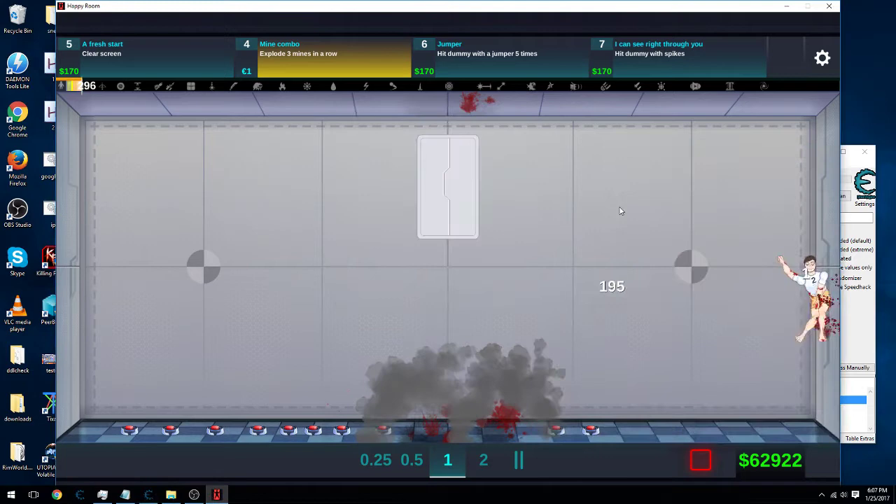
{"action": "key", "text": "alt+Tab"}
{"action": "key", "text": "alt+Tab"}
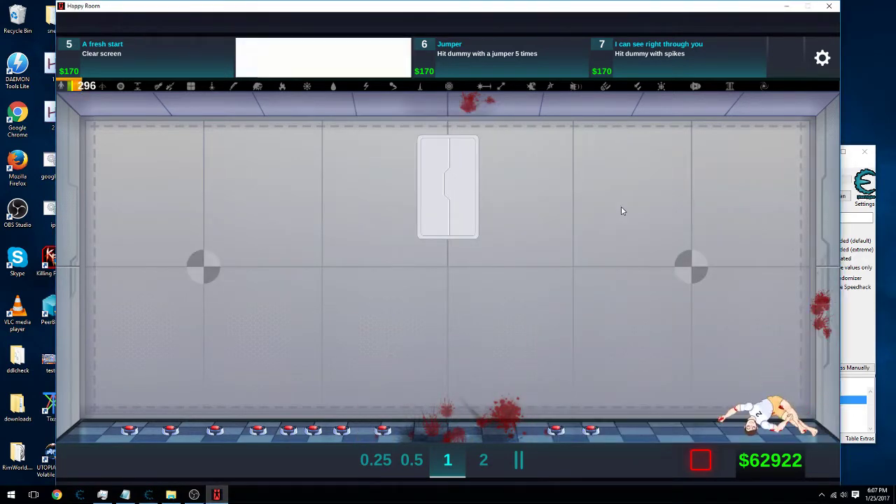
{"action": "key", "text": "alt+Tab"}
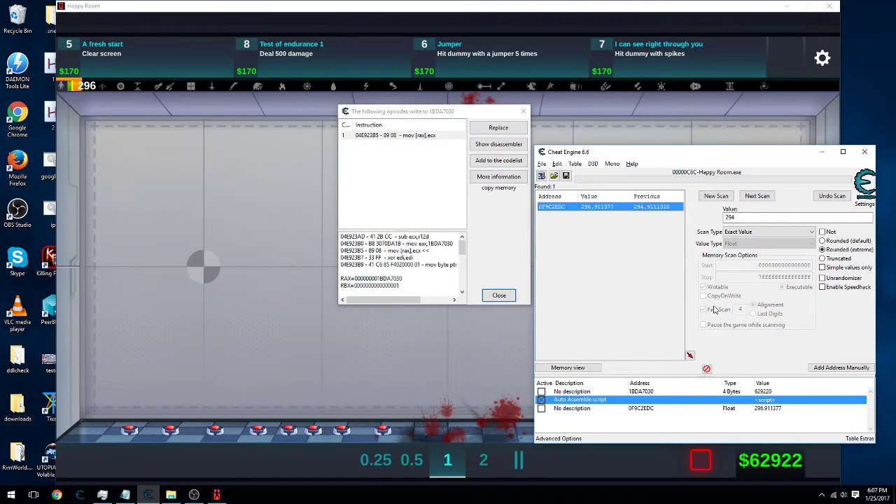
Step: End the round to bank the damage record and check it in Cheat Engine
{"action": "key", "text": "alt+Tab"}
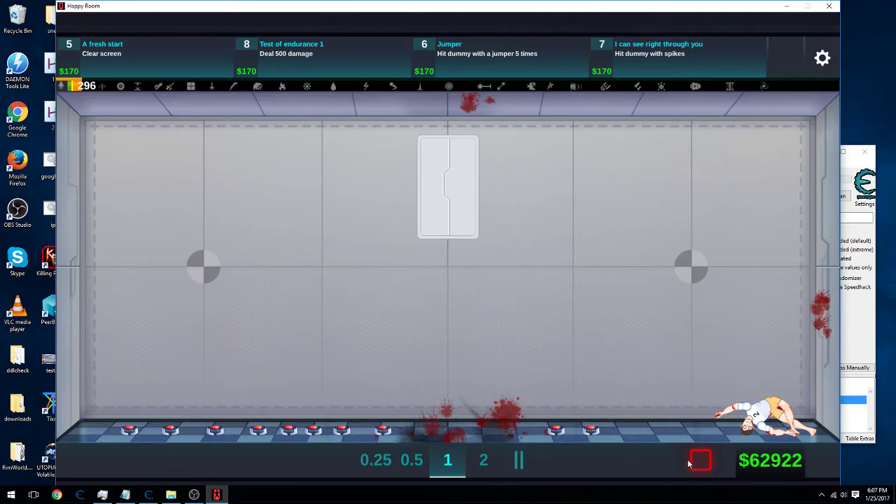
{"action": "left_click", "coordinate": [689, 464]}
{"action": "key", "text": "alt+Tab"}
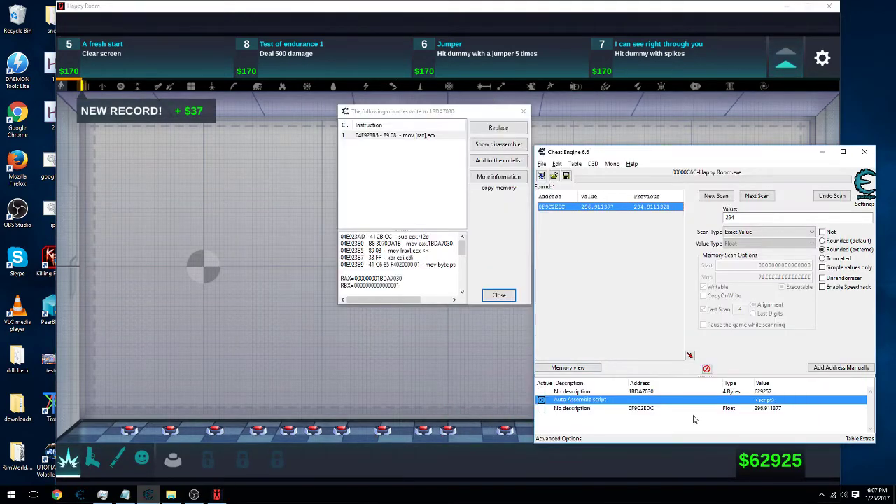
{"action": "key", "text": "alt+Tab"}
{"action": "mouse_move", "coordinate": [834, 456]}
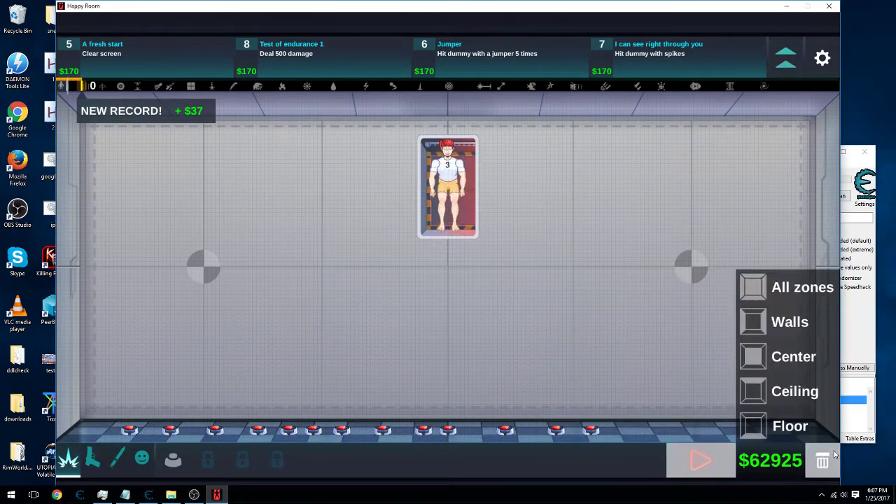
{"action": "key", "text": "alt+Tab"}
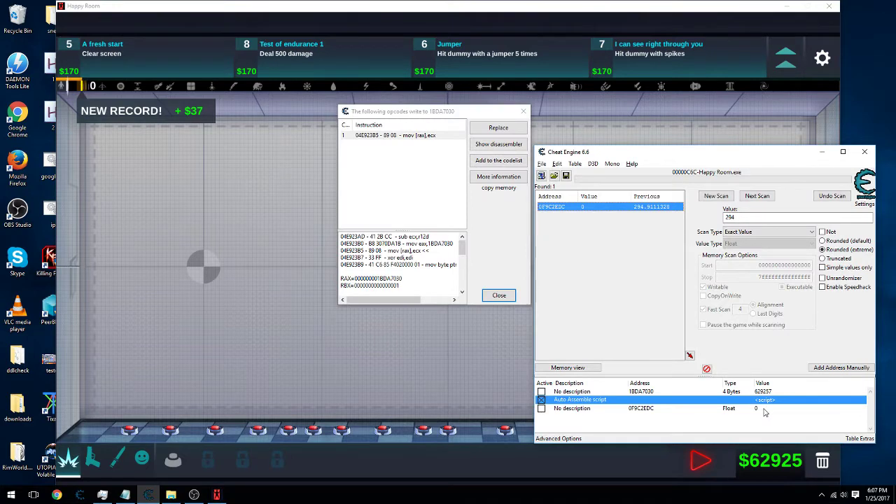
{"action": "key", "text": "alt+Tab"}
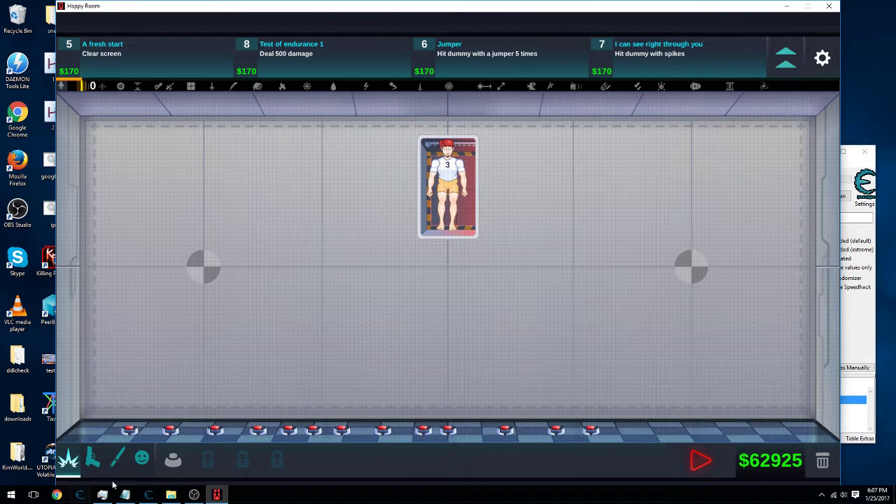
Step: Place eight more $75 mines along the floor and start a new round
{"action": "mouse_move", "coordinate": [173, 459]}
{"action": "left_click_drag", "start_coordinate": [168, 414], "coordinate": [188, 412]}
{"action": "left_click", "coordinate": [190, 427]}
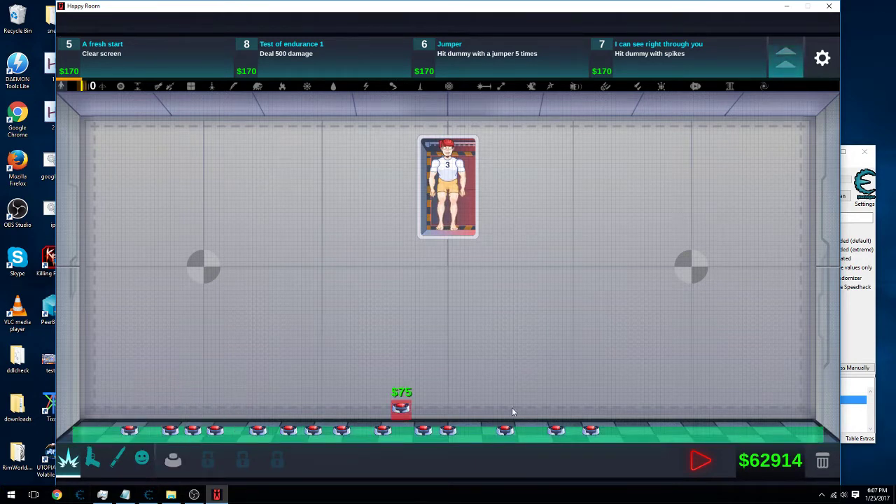
{"action": "left_click", "coordinate": [630, 428]}
{"action": "left_click", "coordinate": [718, 429]}
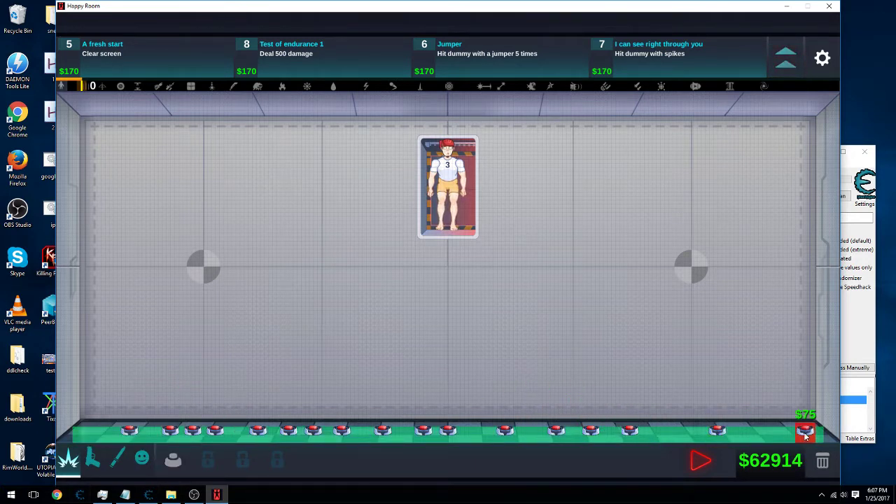
{"action": "left_click", "coordinate": [806, 429]}
{"action": "left_click", "coordinate": [760, 429]}
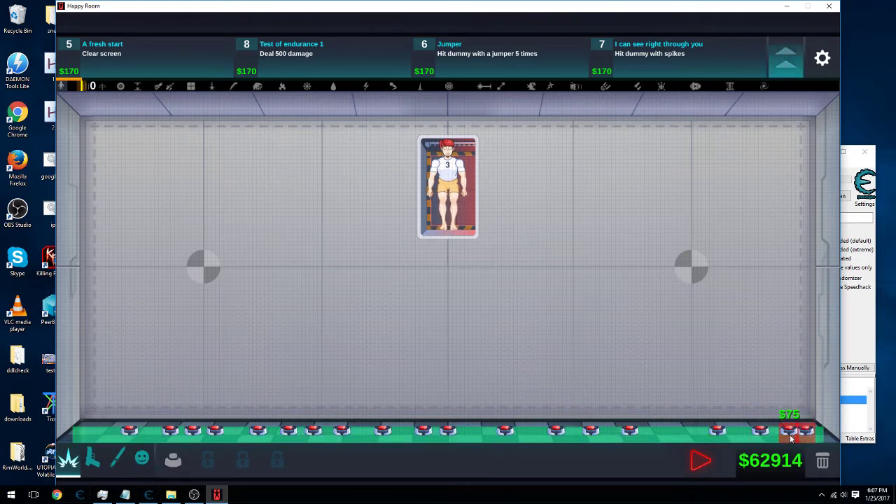
{"action": "left_click", "coordinate": [690, 429]}
{"action": "left_click", "coordinate": [667, 430]}
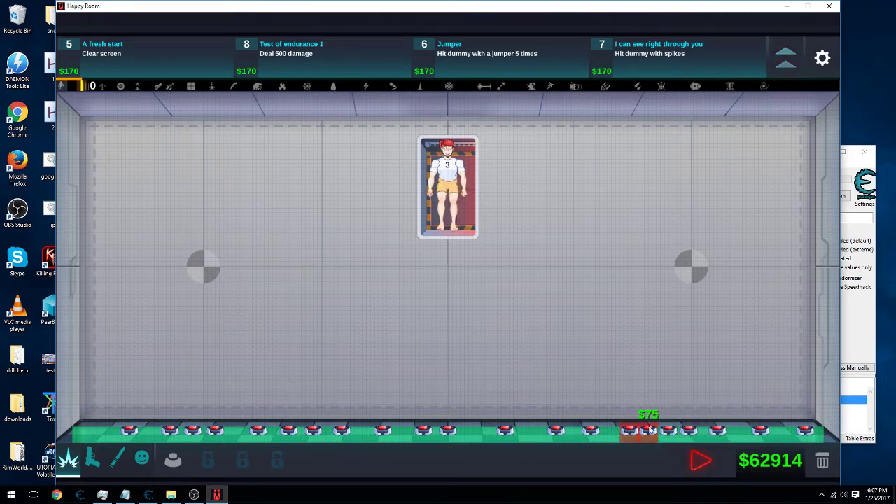
{"action": "left_click", "coordinate": [527, 430]}
{"action": "right_click", "coordinate": [474, 429]}
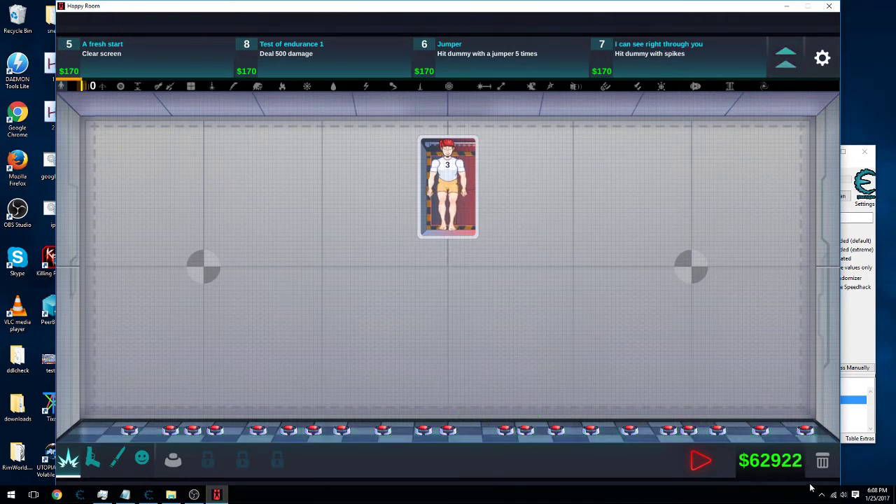
{"action": "left_click", "coordinate": [709, 460]}
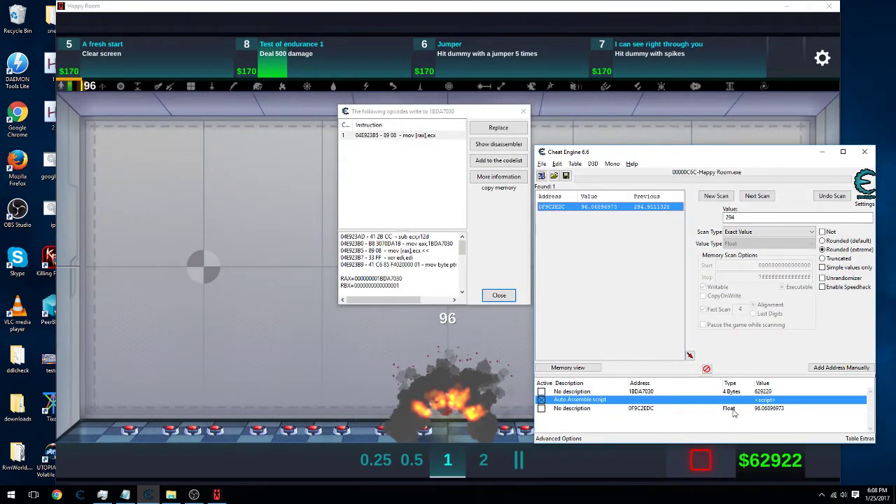
Step: Trace the movss instruction that writes the damage-record float and view it in the disassembler
{"action": "right_click", "coordinate": [731, 409]}
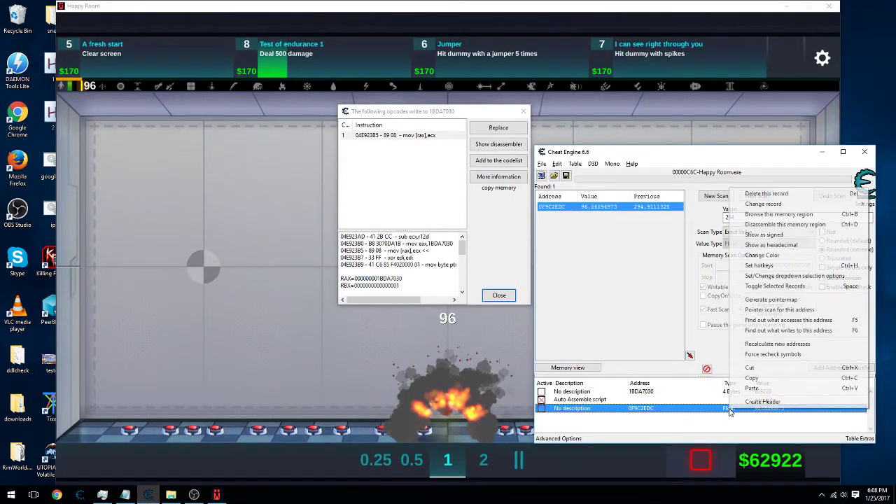
{"action": "left_click", "coordinate": [762, 330]}
{"action": "left_click", "coordinate": [320, 286]}
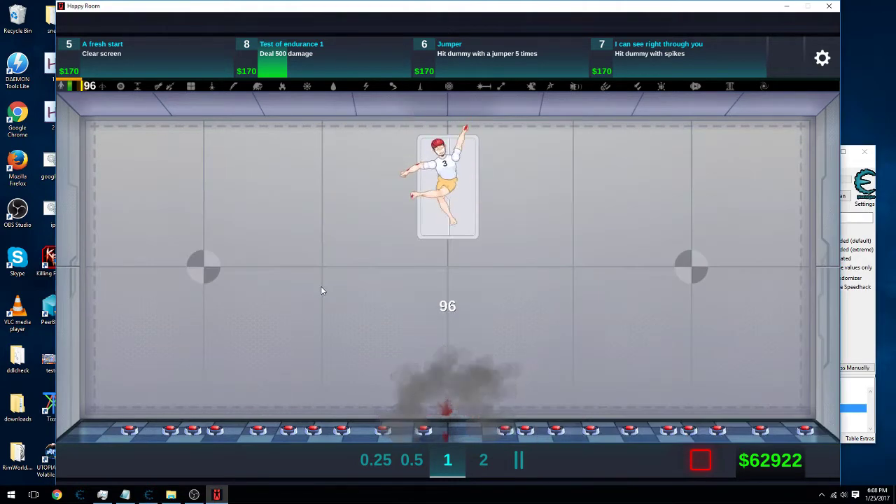
{"action": "key", "text": "alt+Tab"}
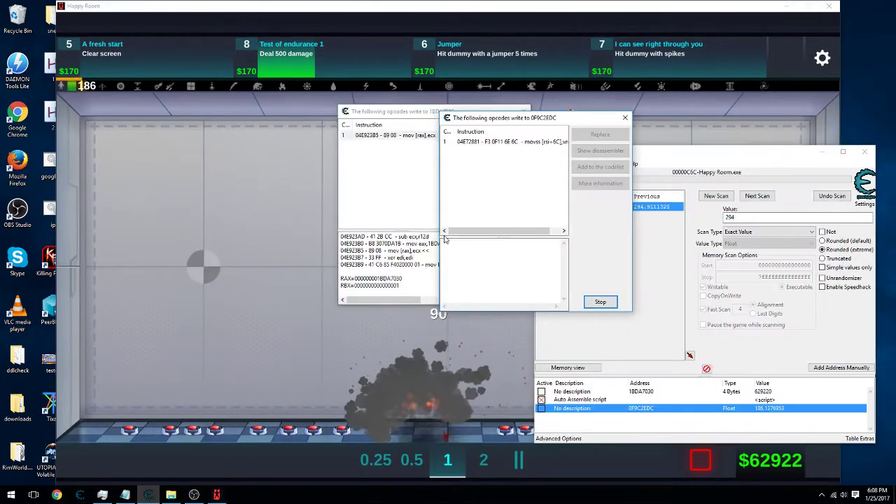
{"action": "left_click", "coordinate": [602, 303]}
{"action": "left_click", "coordinate": [522, 142]}
{"action": "left_click", "coordinate": [602, 150]}
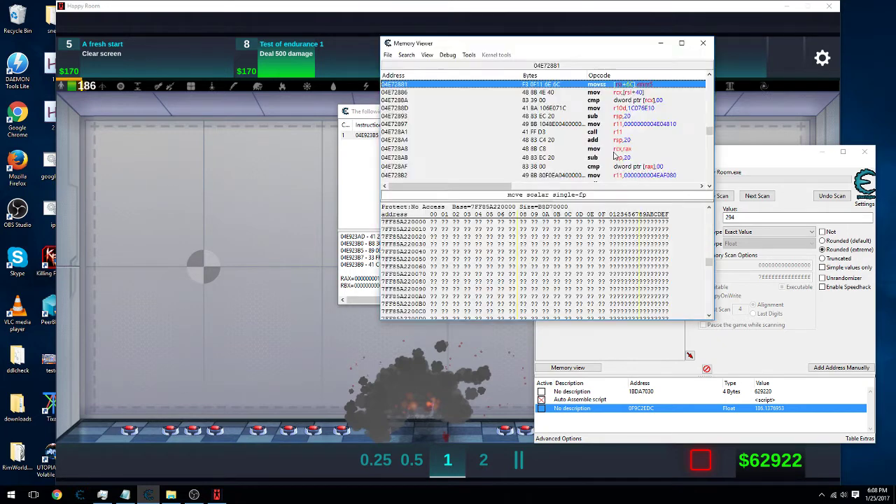
Step: Generate a code-injection script at that instruction with the symbol named Points
{"action": "key", "text": "ctrl+a"}
{"action": "left_click", "coordinate": [492, 197]}
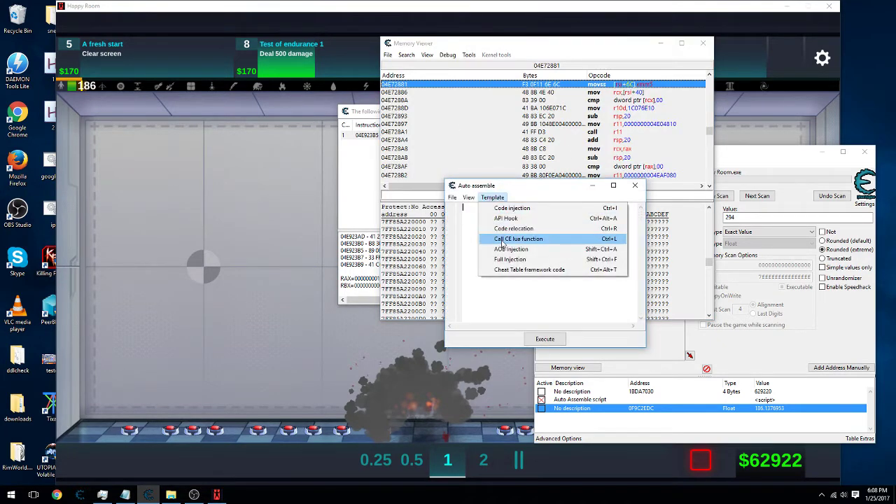
{"action": "left_click", "coordinate": [507, 250]}
{"action": "left_click", "coordinate": [502, 276]}
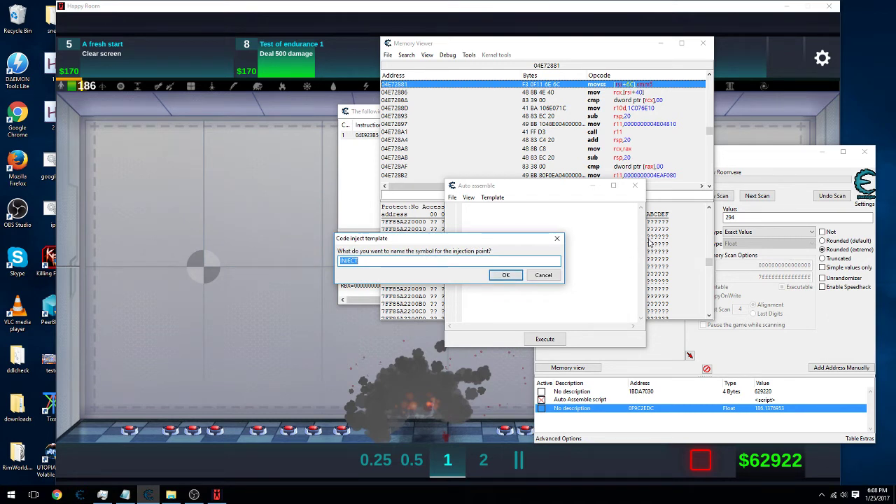
{"action": "type", "text": "Points"}
{"action": "key", "text": "Return"}
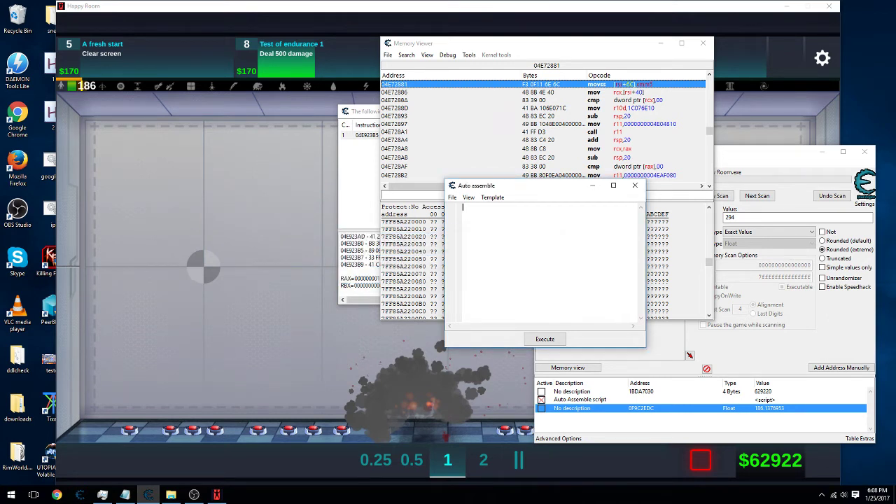
Step: Add a line after the original movss writing (float)9999999 to [rsi+6C]
{"action": "scroll", "coordinate": [536, 215], "scroll_direction": "down", "scroll_amount": 6}
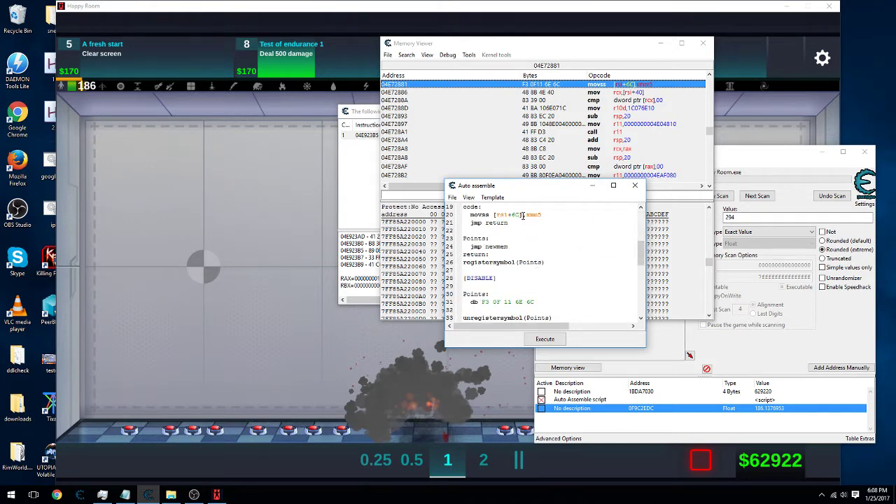
{"action": "left_click_drag", "start_coordinate": [523, 216], "coordinate": [500, 214]}
{"action": "left_click", "coordinate": [568, 214]}
{"action": "key", "text": "Return"}
{"action": "type", "text": "mov"}
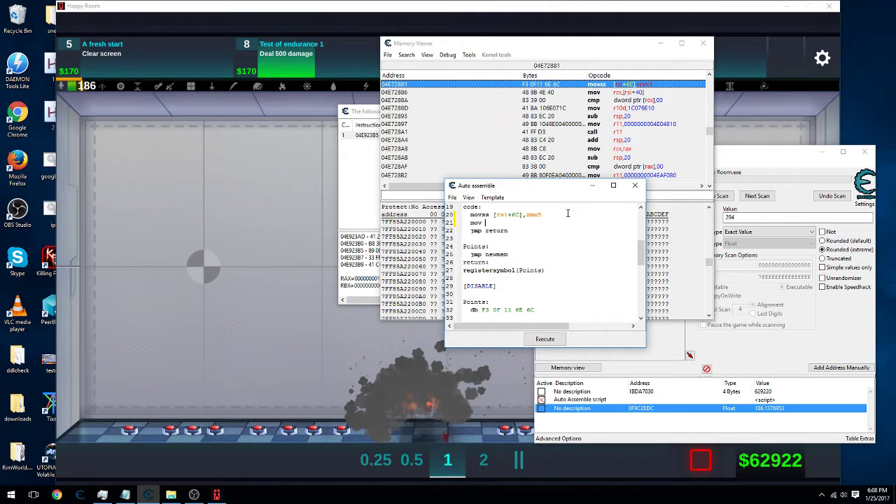
{"action": "type", "text": "[rsi+6C]"}
Step: Assign the Points script to the cheat table and close the Auto Assemble editor
{"action": "left_click", "coordinate": [452, 197]}
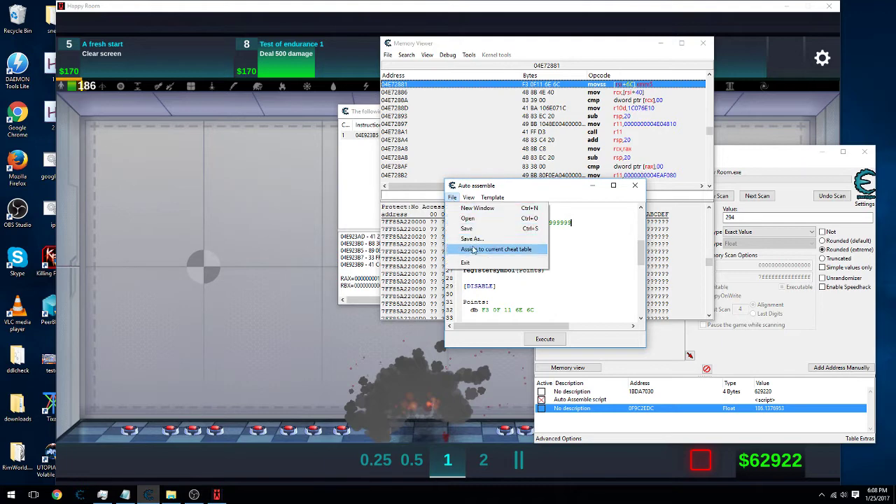
{"action": "left_click", "coordinate": [474, 250]}
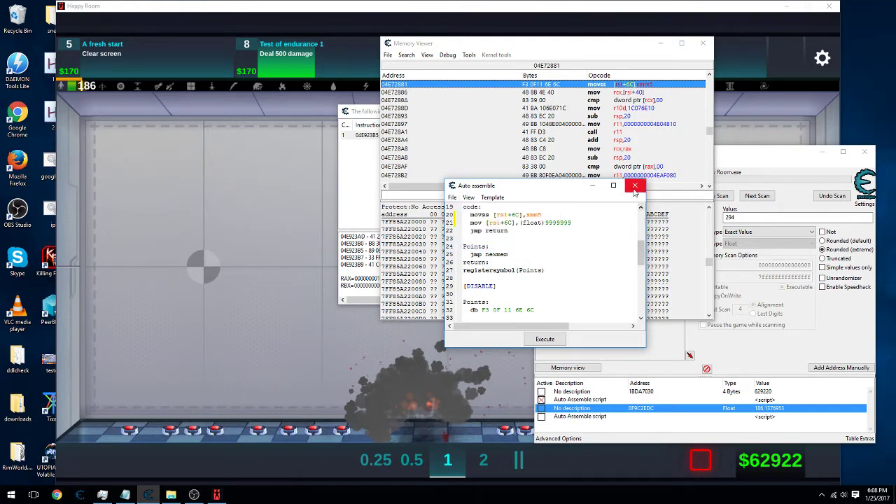
{"action": "left_click", "coordinate": [634, 186]}
Step: Enable the Points script, stop the Happy Room test round, and check the record value
{"action": "left_click", "coordinate": [579, 422]}
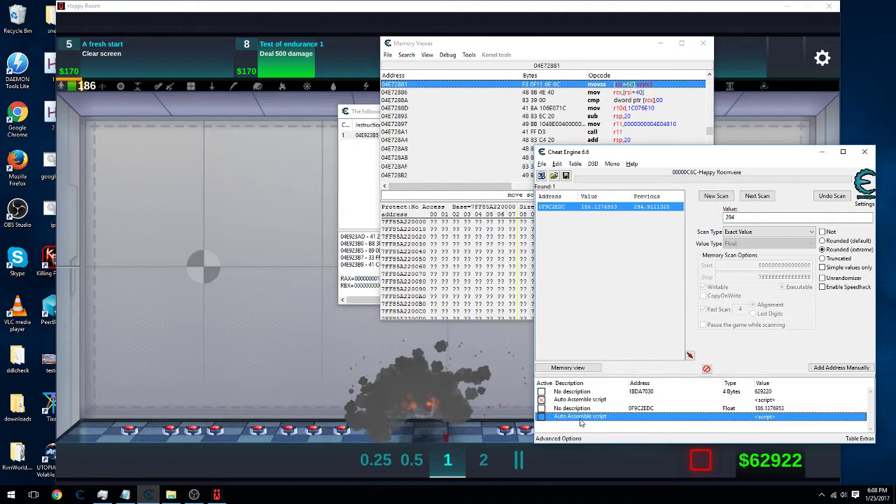
{"action": "key", "text": "space"}
{"action": "key", "text": "alt+Tab"}
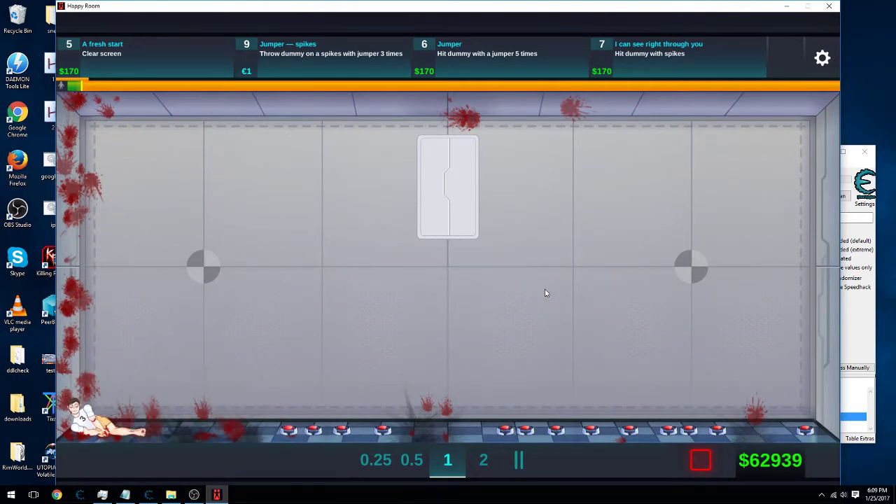
{"action": "left_click", "coordinate": [709, 459]}
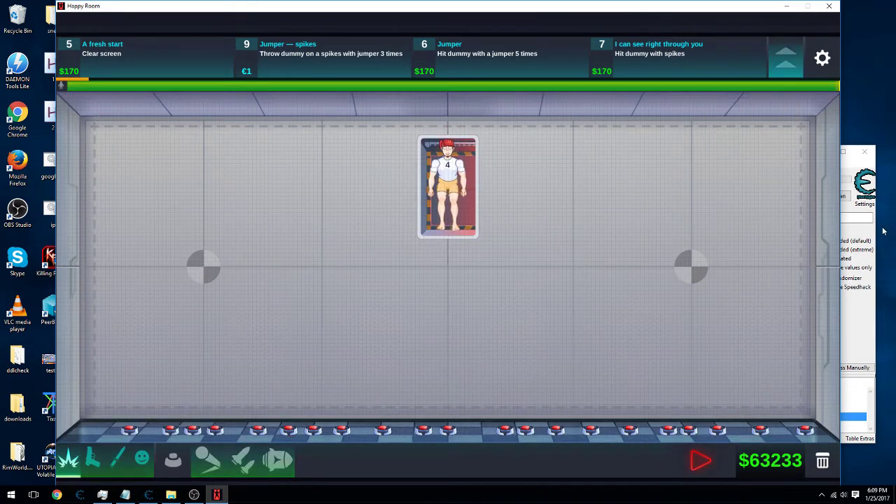
{"action": "left_click", "coordinate": [869, 296]}
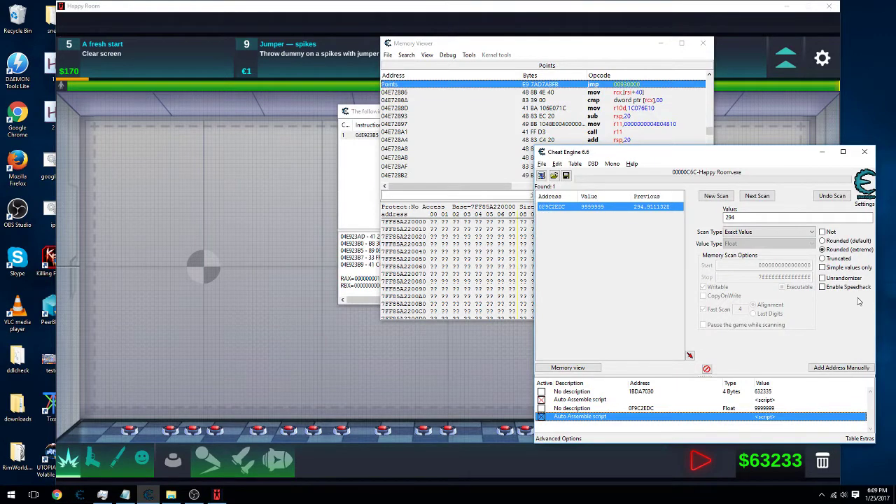
{"action": "key", "text": "alt+Tab"}
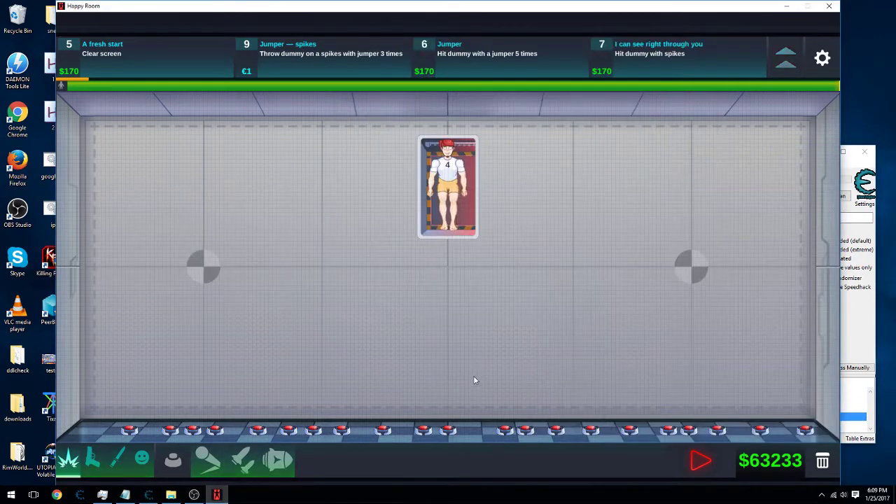
Step: Start a new round and run a fresh scan for the 1486 limb-health float
{"action": "left_click", "coordinate": [698, 460]}
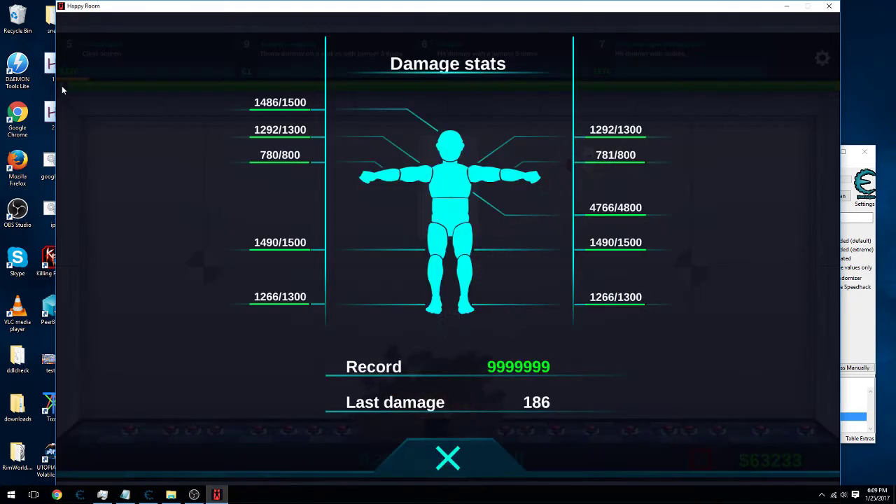
{"action": "key", "text": "alt+Tab"}
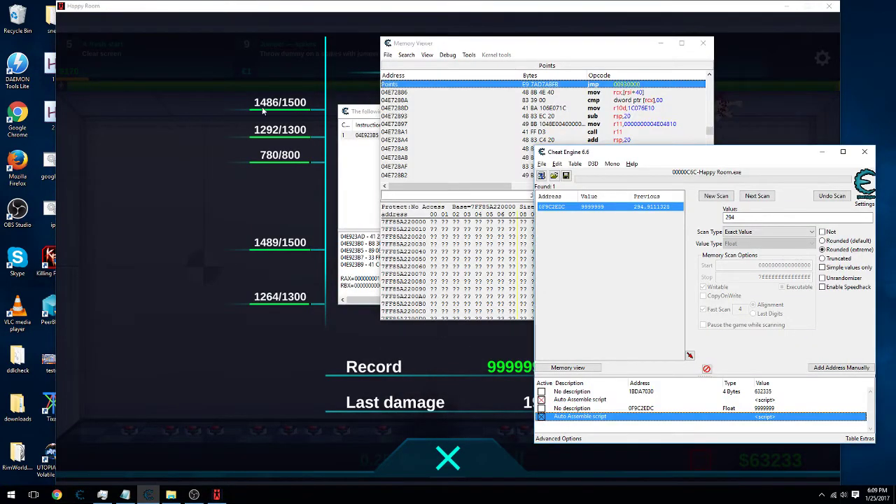
{"action": "double_click", "coordinate": [765, 219]}
{"action": "type", "text": "1486"}
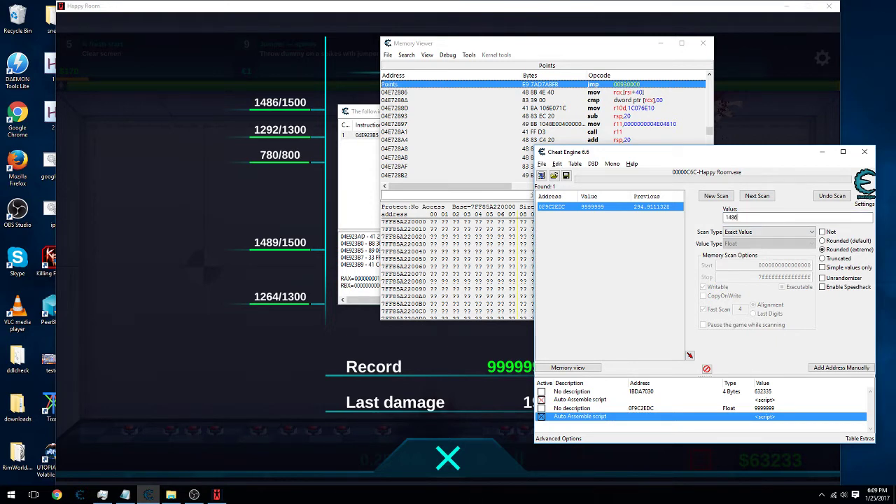
{"action": "key", "text": "Return"}
{"action": "left_click", "coordinate": [715, 196]}
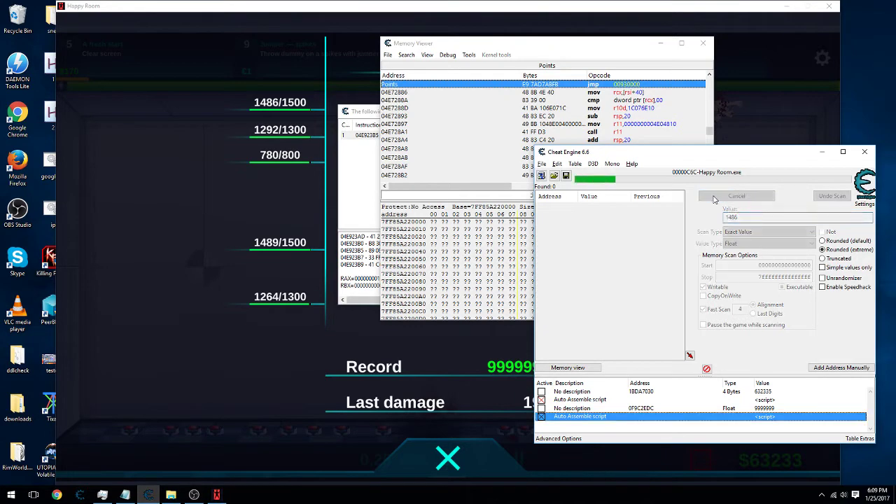
{"action": "left_click", "coordinate": [715, 197]}
Step: Add changing address 3385A470 to the table and set it to 1, then add 3385A478
{"action": "key", "text": "alt+Tab"}
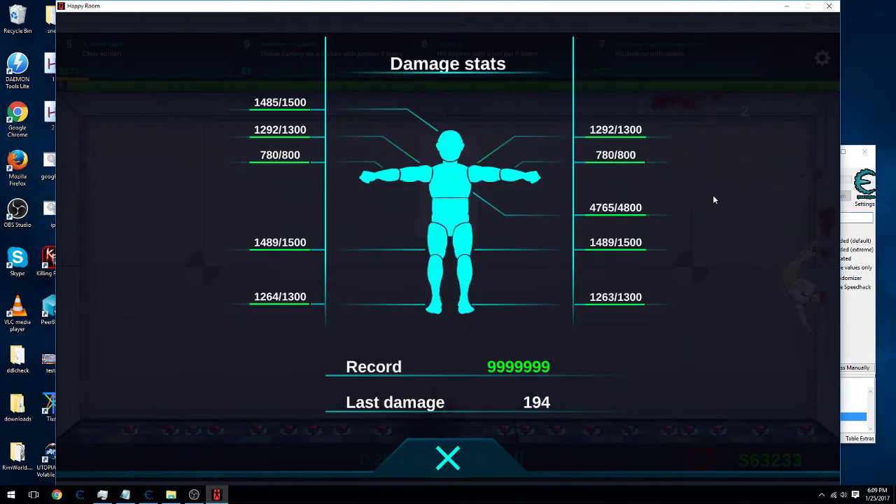
{"action": "key", "text": "alt+Tab"}
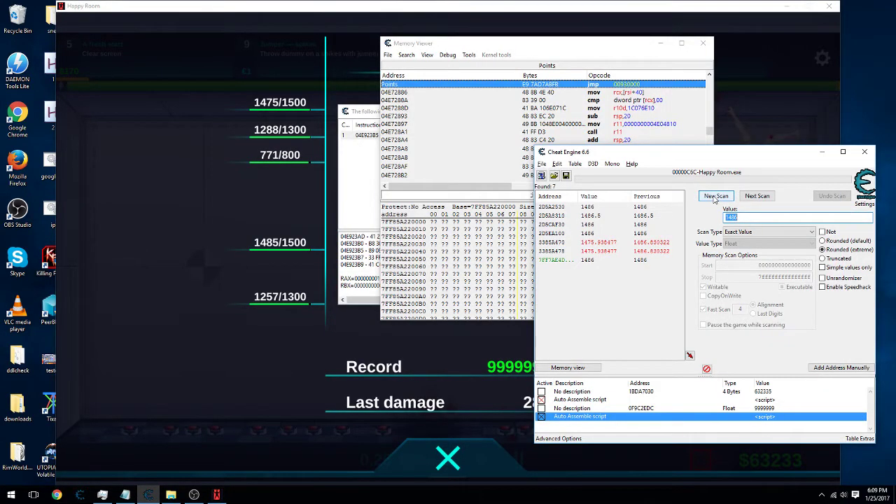
{"action": "double_click", "coordinate": [594, 242]}
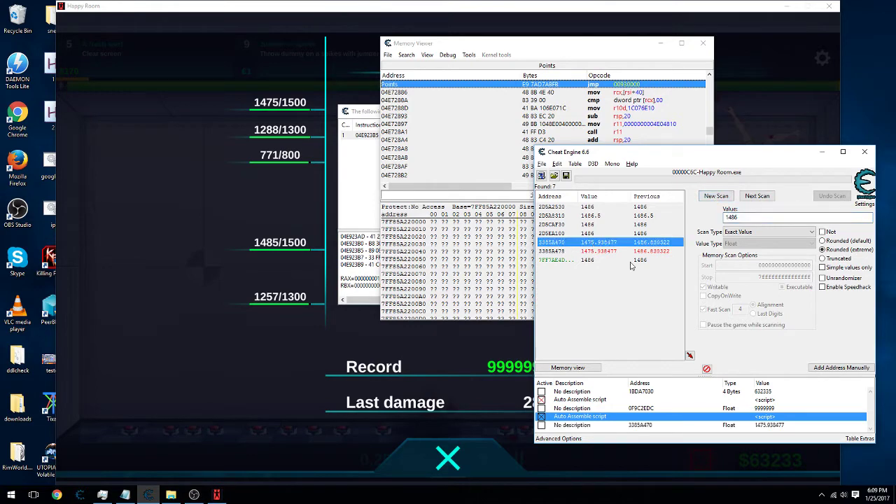
{"action": "double_click", "coordinate": [761, 425]}
{"action": "type", "text": "1"}
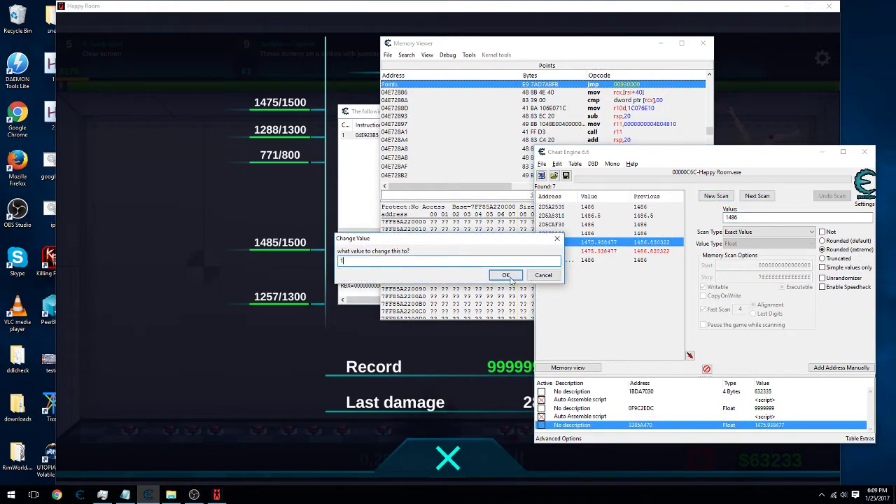
{"action": "left_click", "coordinate": [504, 276]}
{"action": "key", "text": "alt+Tab"}
{"action": "key", "text": "alt+Tab"}
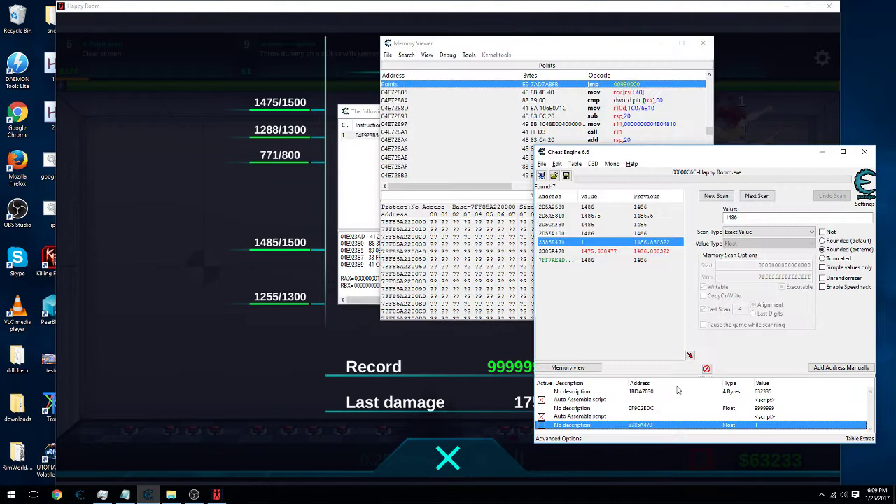
{"action": "double_click", "coordinate": [597, 251]}
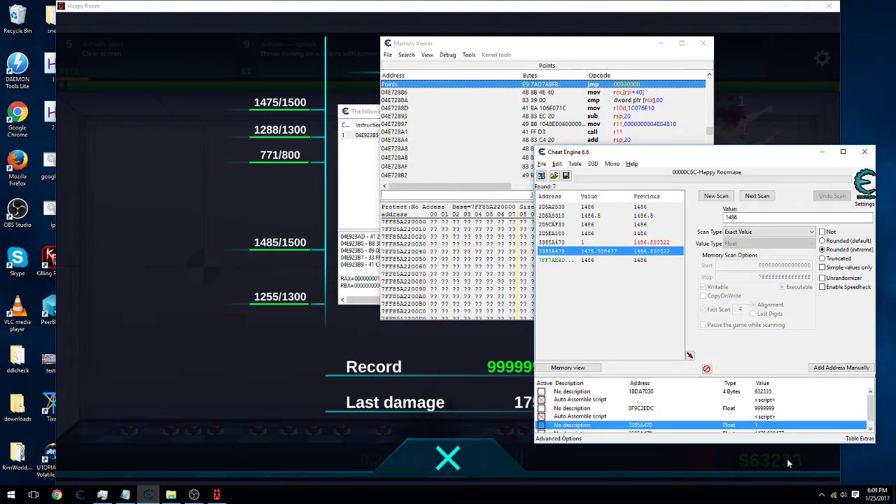
Step: Track what writes to the 3385A478 health entry while the game runs, then stop tracking
{"action": "left_click", "coordinate": [764, 433]}
{"action": "right_click", "coordinate": [764, 427]}
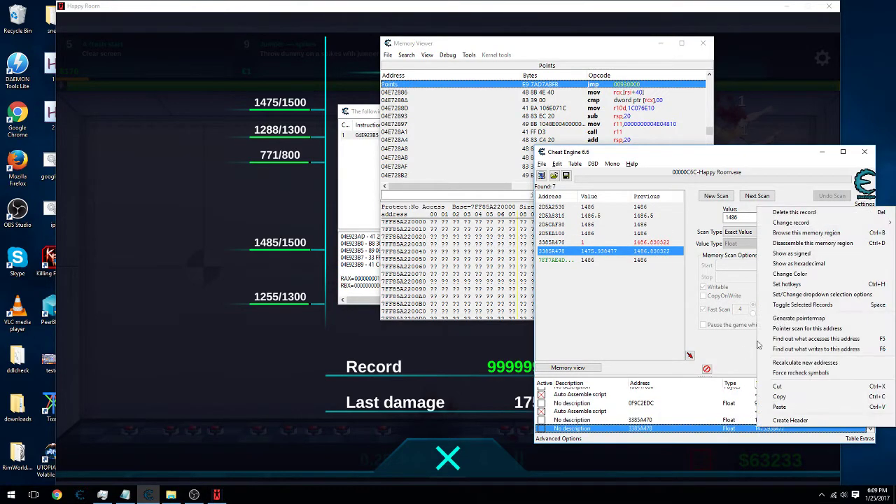
{"action": "left_click", "coordinate": [802, 348]}
{"action": "key", "text": "alt+Tab"}
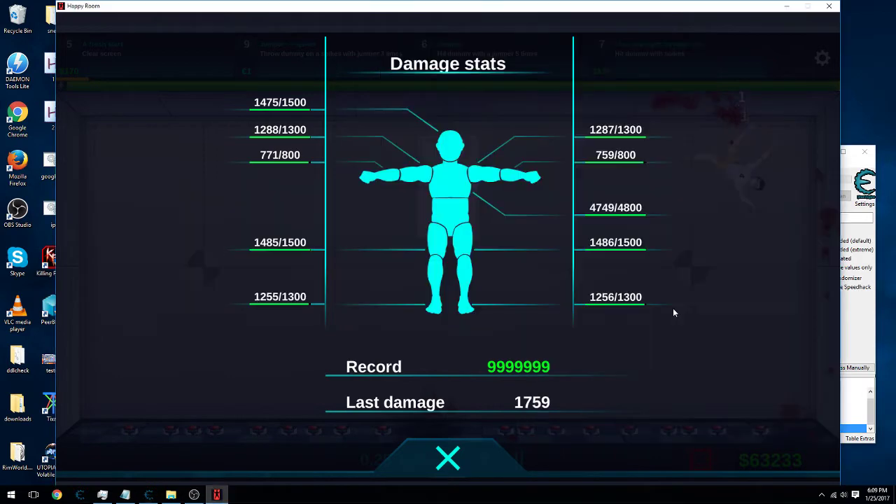
{"action": "key", "text": "alt+Tab"}
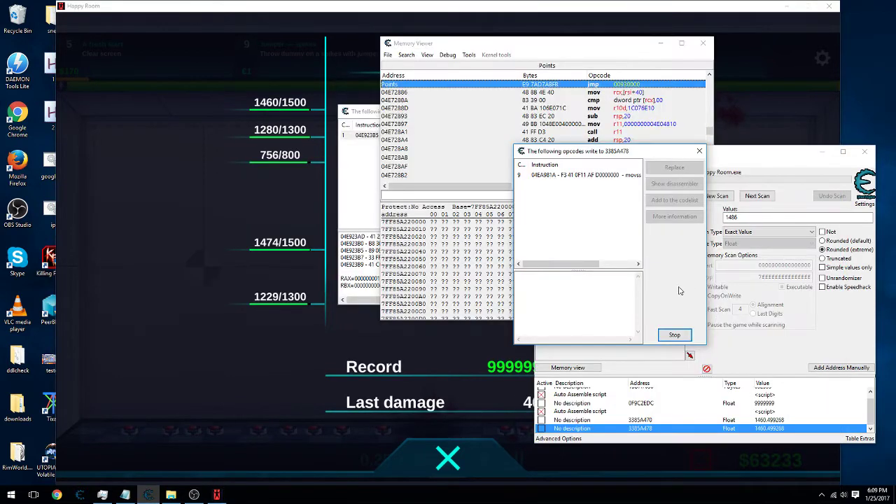
{"action": "left_click", "coordinate": [674, 335]}
Step: Show the writing movss instruction in the disassembler and open an empty Auto Assemble editor
{"action": "mouse_move", "coordinate": [595, 264]}
{"action": "left_mouse_down"}
{"action": "mouse_move", "coordinate": [627, 267]}
{"action": "mouse_move", "coordinate": [525, 265]}
{"action": "left_mouse_up"}
{"action": "left_click", "coordinate": [594, 175]}
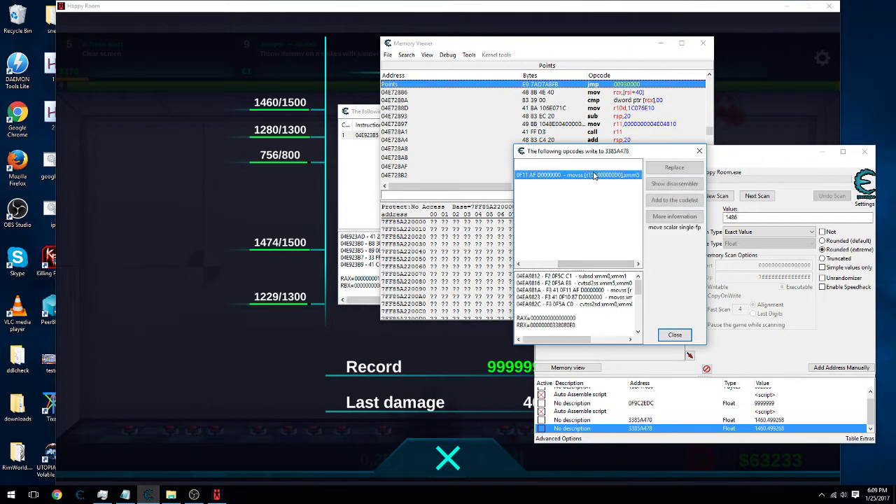
{"action": "left_click", "coordinate": [677, 185]}
{"action": "key", "text": "ctrl+a"}
{"action": "left_click_drag", "start_coordinate": [557, 201], "coordinate": [495, 186]}
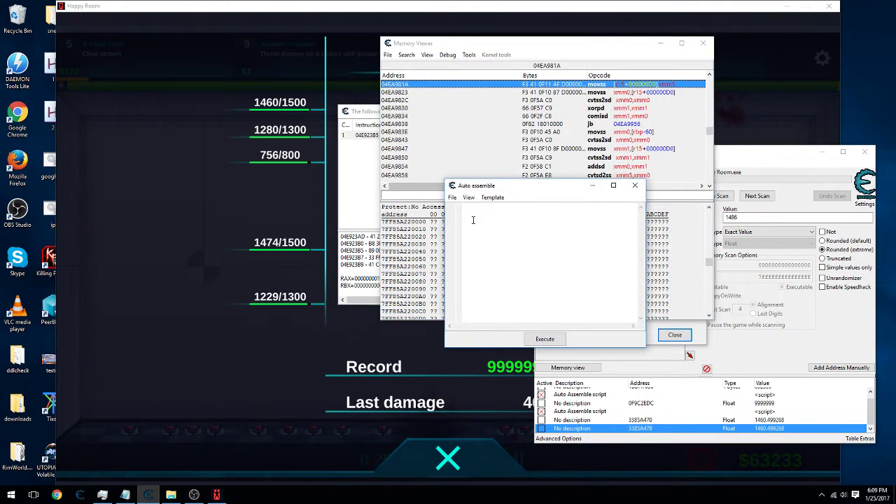
Step: Generate an AOB injection script for the health movss with the symbol name 'damage'
{"action": "left_click", "coordinate": [493, 197]}
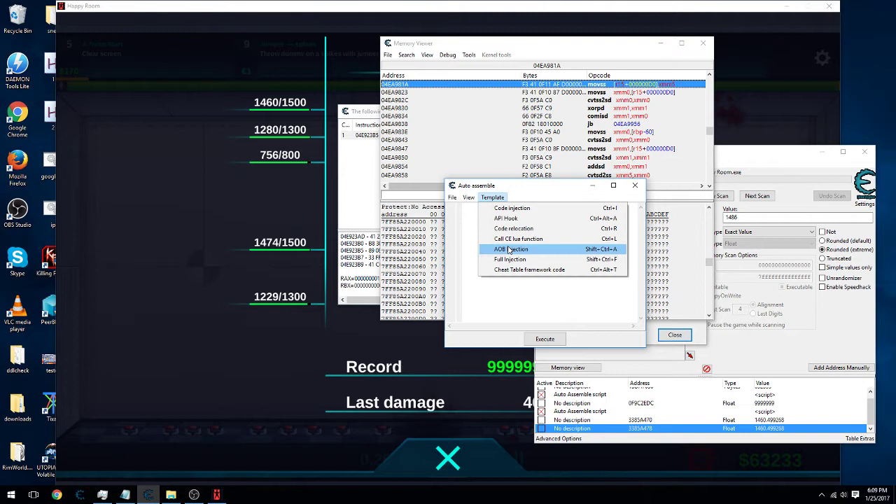
{"action": "left_click", "coordinate": [510, 251]}
{"action": "left_click", "coordinate": [504, 275]}
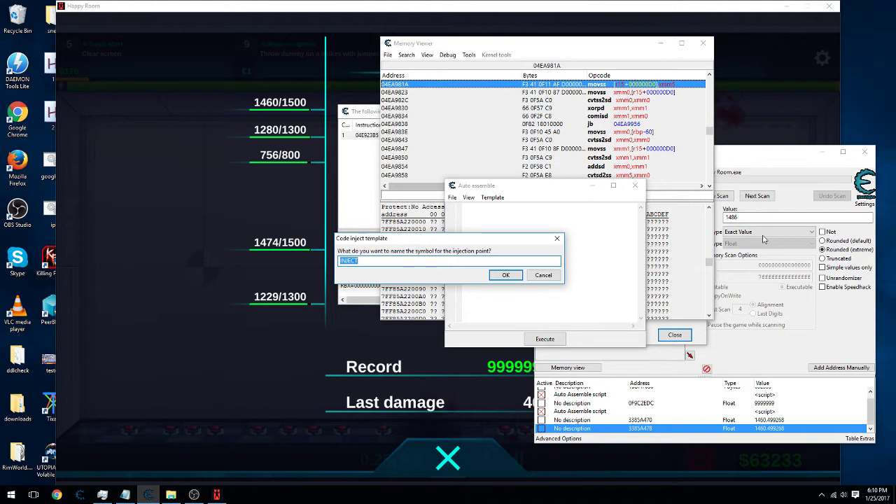
{"action": "key", "text": "BackSpace"}
{"action": "type", "text": "damage"}
{"action": "key", "text": "Return"}
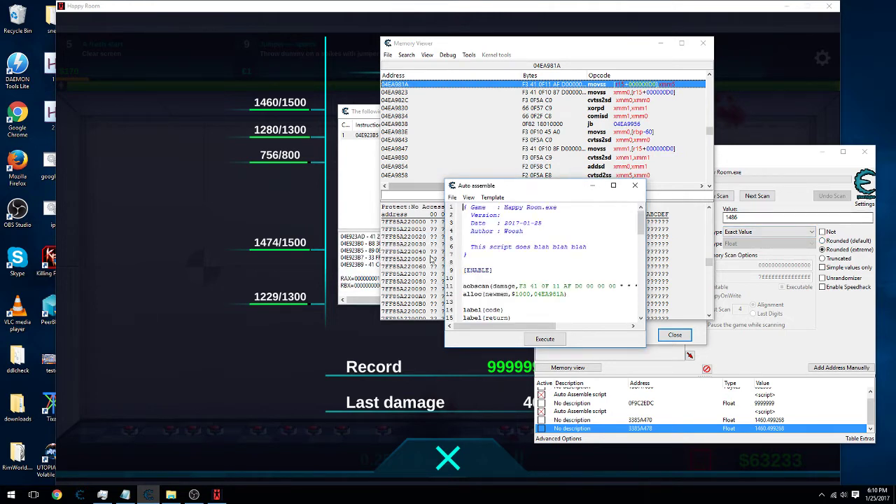
{"action": "scroll", "coordinate": [605, 255], "scroll_direction": "down", "scroll_amount": 4}
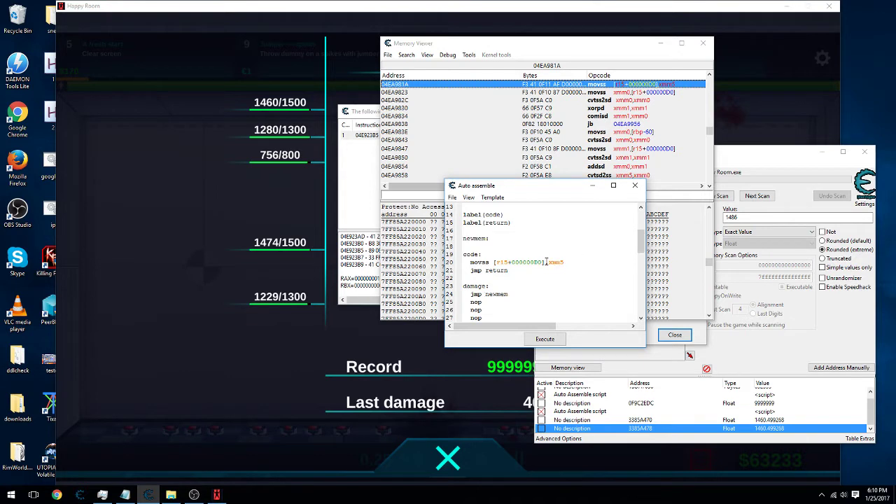
Step: Copy [r15+000000D0] from the movss line and add a line writing (float)9999999 to it
{"action": "left_click_drag", "start_coordinate": [546, 262], "coordinate": [492, 262]}
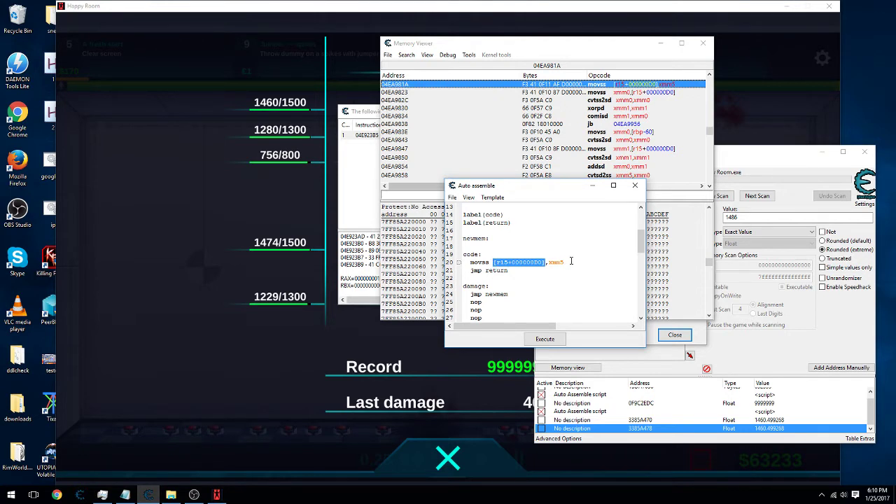
{"action": "left_click", "coordinate": [571, 261]}
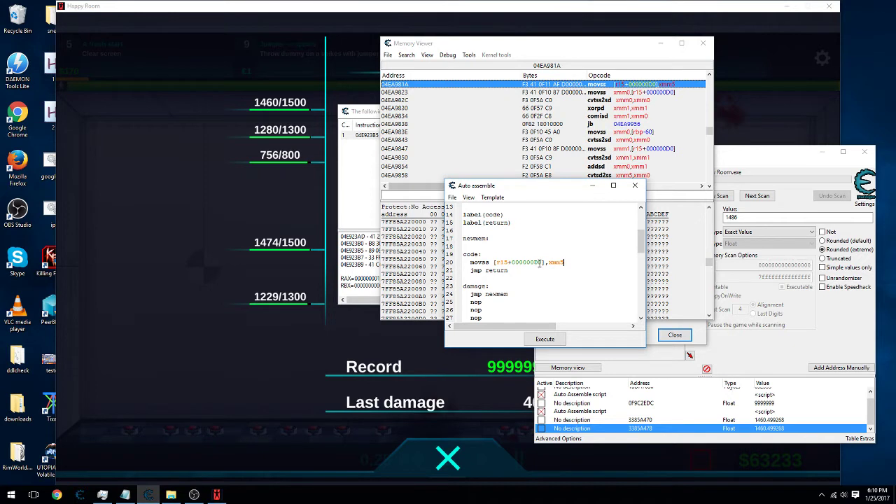
{"action": "left_click_drag", "start_coordinate": [546, 262], "coordinate": [495, 262]}
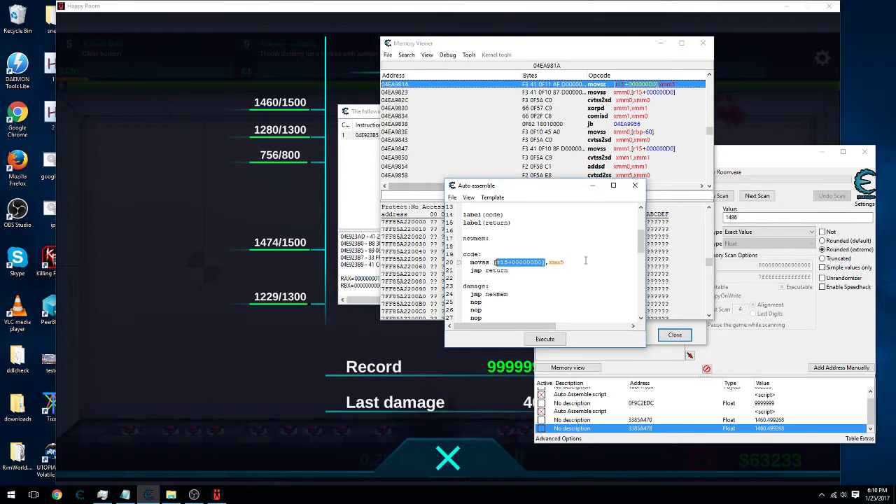
{"action": "left_click", "coordinate": [542, 257]}
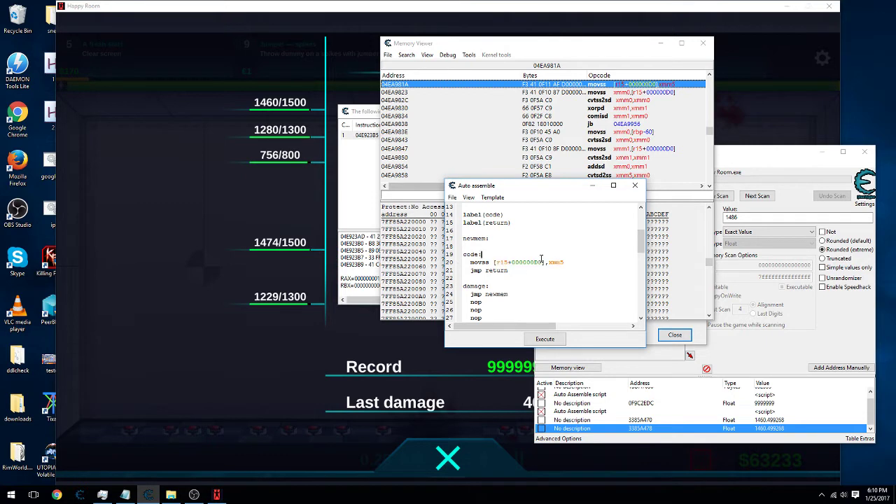
{"action": "triple_click", "coordinate": [545, 262]}
{"action": "left_click_drag", "start_coordinate": [545, 262], "coordinate": [493, 262]}
{"action": "type", "text": "mov [r15+000000D0],(float)9999999"}
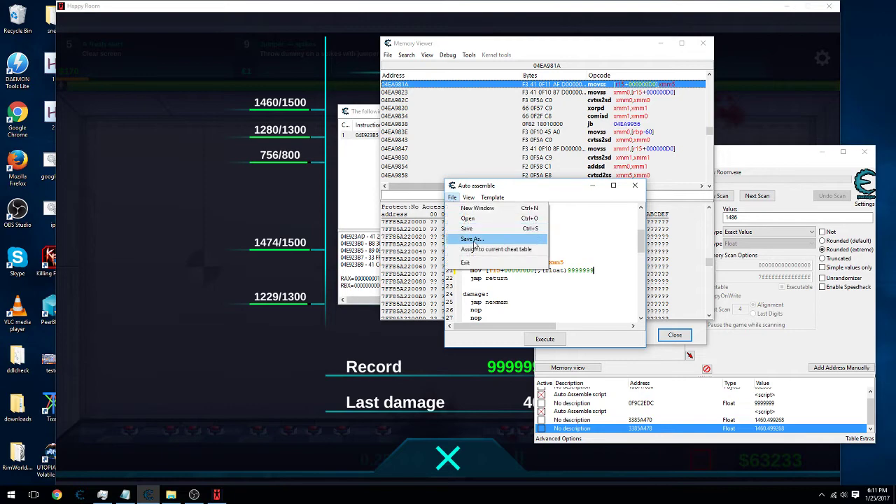
Step: Assign the damage script to the cheat table, close the editor and results, and select the script
{"action": "left_click", "coordinate": [476, 249]}
{"action": "left_click", "coordinate": [641, 187]}
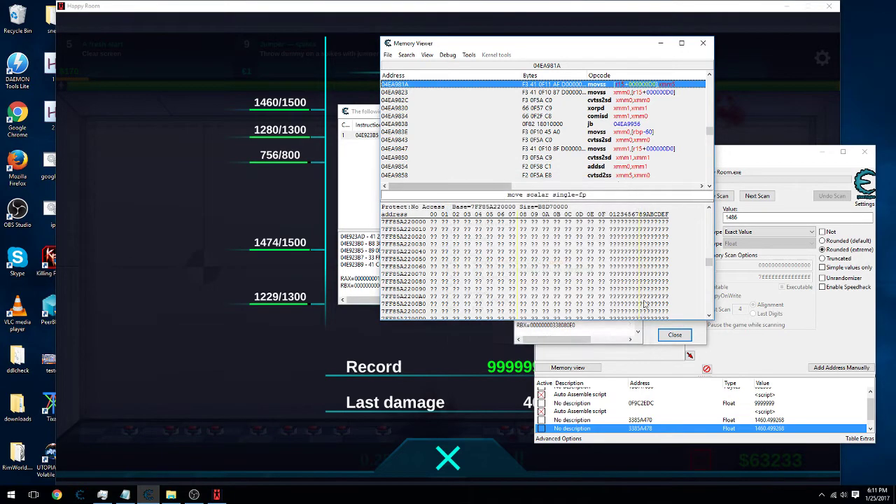
{"action": "left_click", "coordinate": [668, 336]}
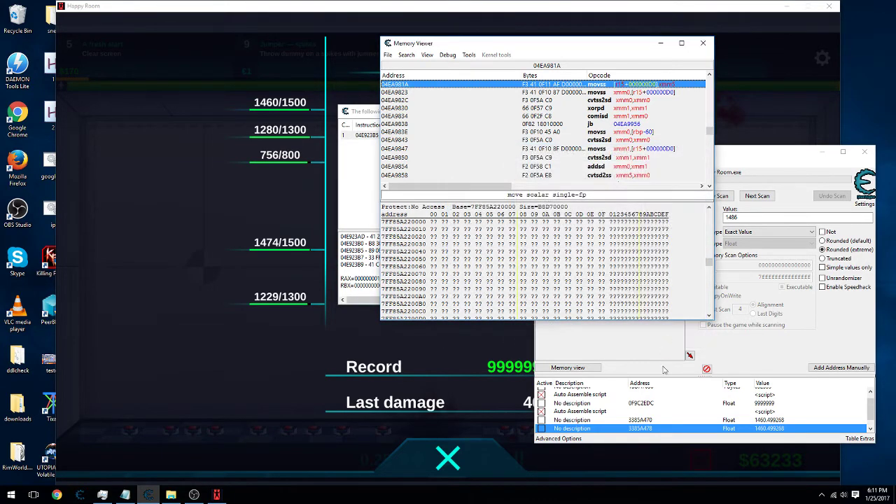
{"action": "left_click", "coordinate": [663, 428]}
{"action": "key", "text": "alt+Tab"}
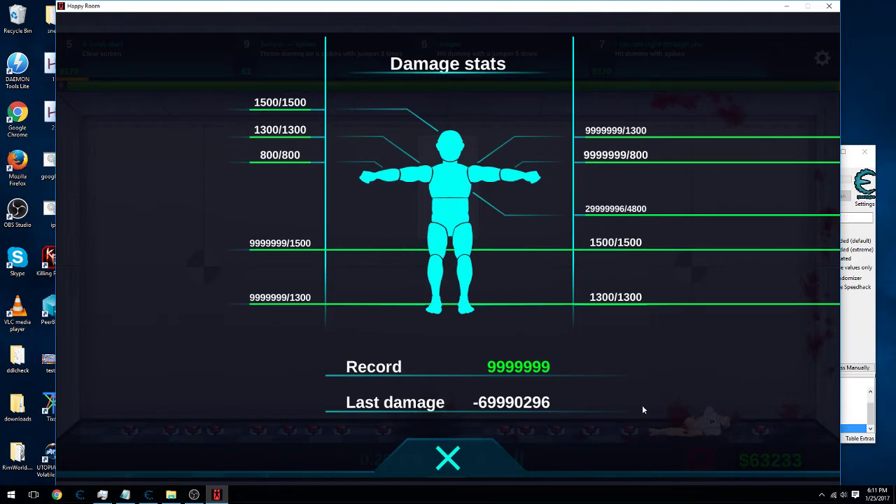
Step: Deactivate the damage script and change its written value from (float)9999999 to (float)0
{"action": "key", "text": "alt+Tab"}
{"action": "key", "text": "space"}
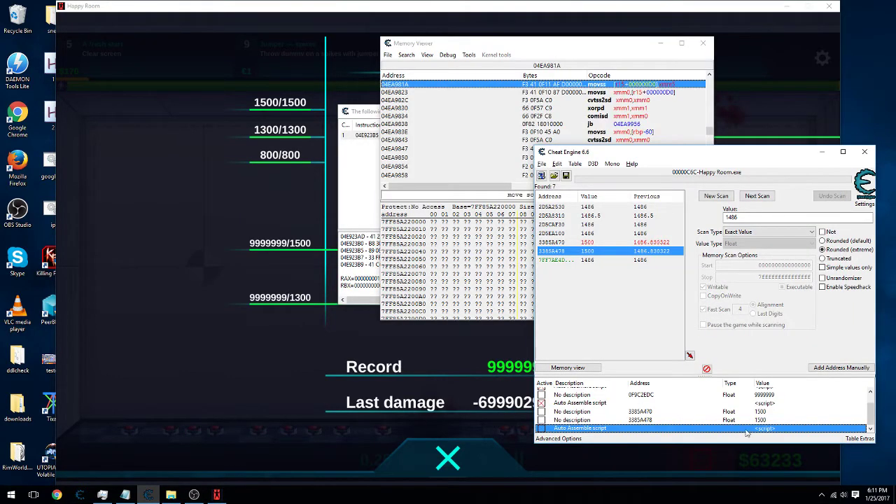
{"action": "double_click", "coordinate": [773, 429]}
{"action": "scroll", "coordinate": [602, 308], "scroll_direction": "down", "scroll_amount": 4}
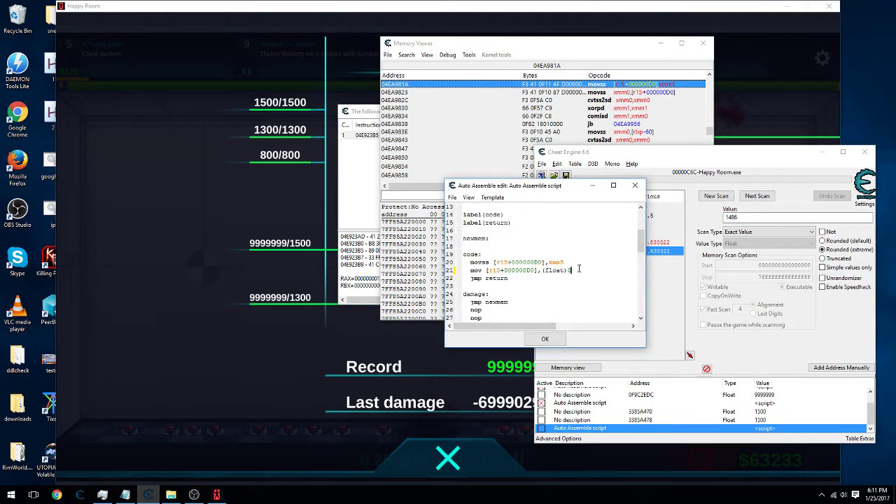
{"action": "left_click", "coordinate": [550, 339]}
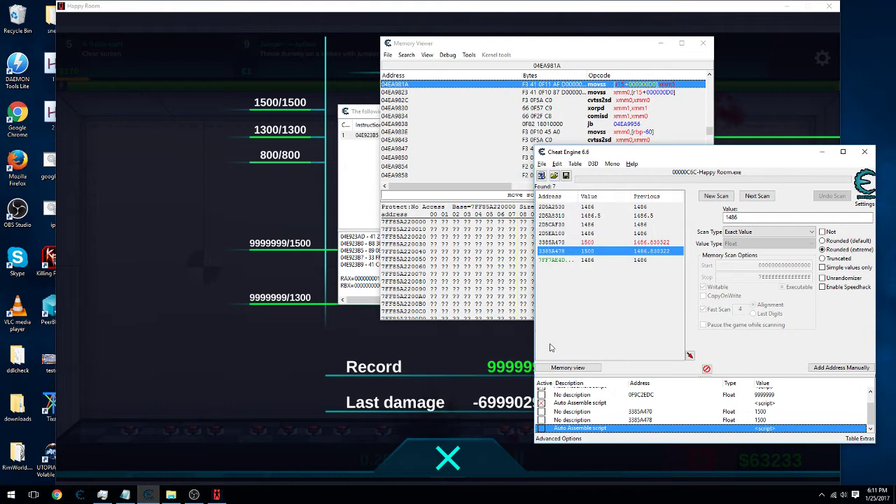
{"action": "key", "text": "alt+Tab"}
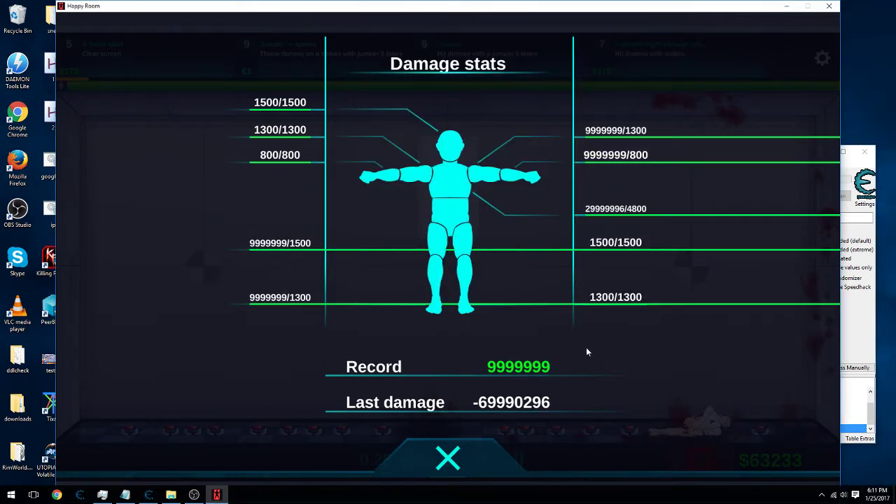
Step: Close the damage stats, reset the room, then run and stop a dummy test round
{"action": "left_click", "coordinate": [448, 453]}
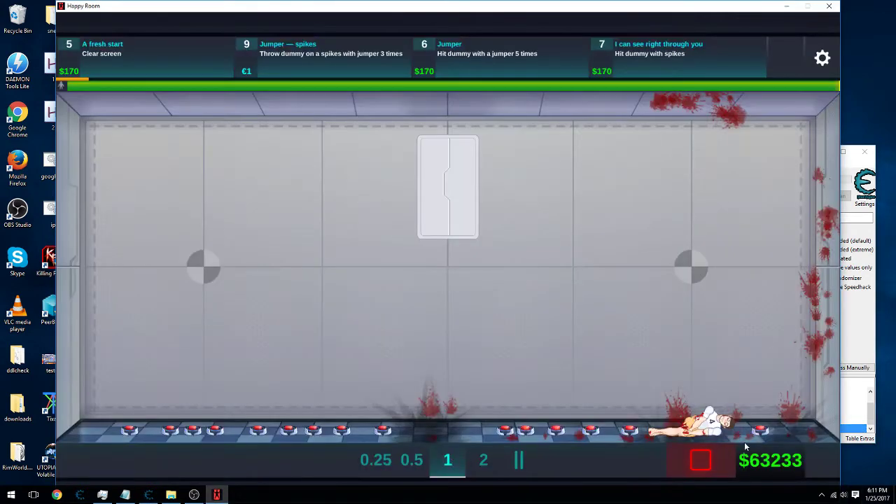
{"action": "left_click", "coordinate": [717, 462]}
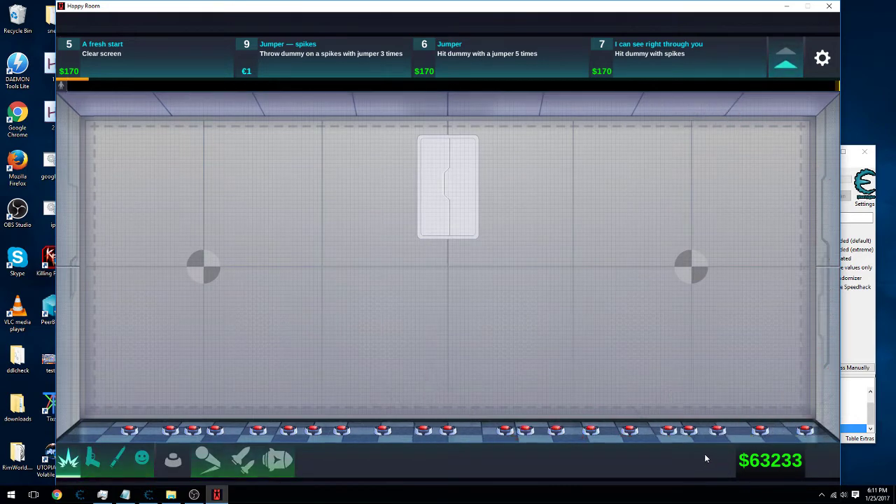
{"action": "key", "text": "alt+Tab"}
{"action": "key", "text": "alt+Tab"}
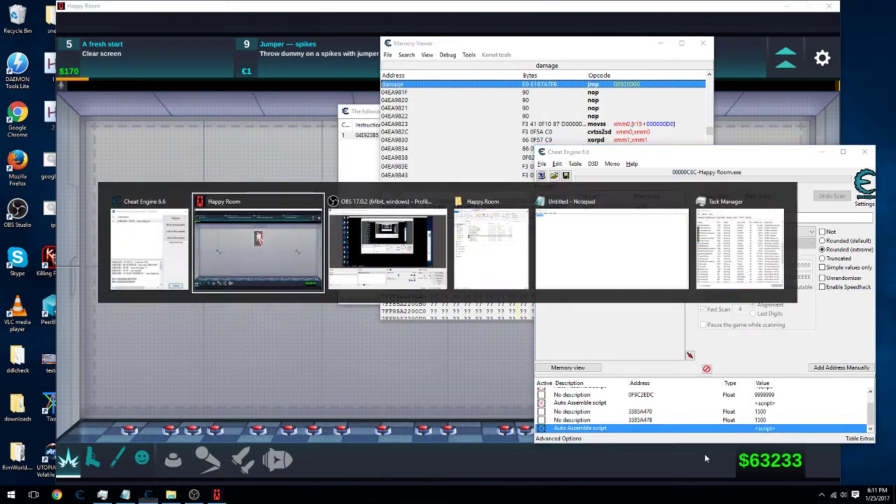
{"action": "left_click", "coordinate": [693, 457]}
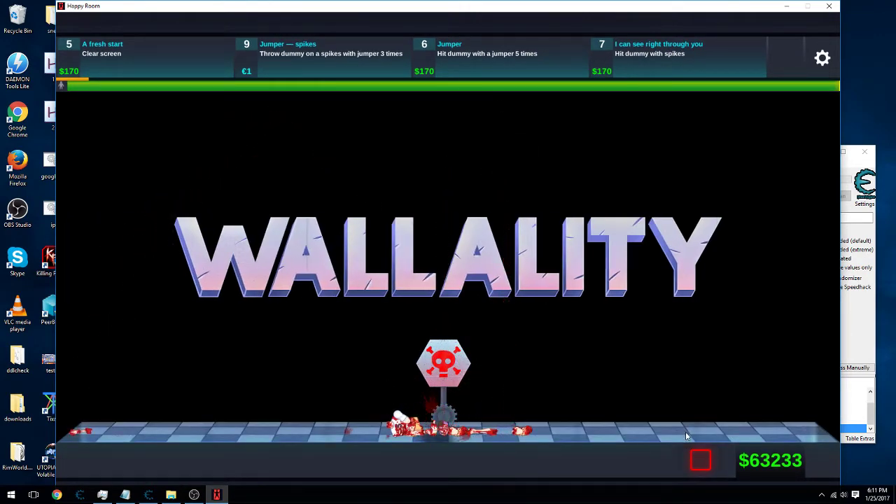
{"action": "left_click", "coordinate": [696, 459]}
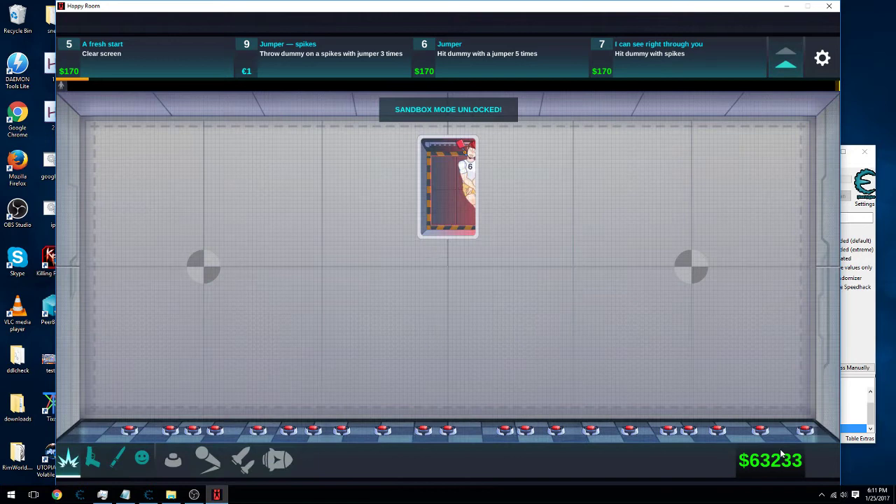
Step: Clear the floor spikes, place a Black Hole at room centre, then run and stop the round
{"action": "left_click", "coordinate": [823, 461]}
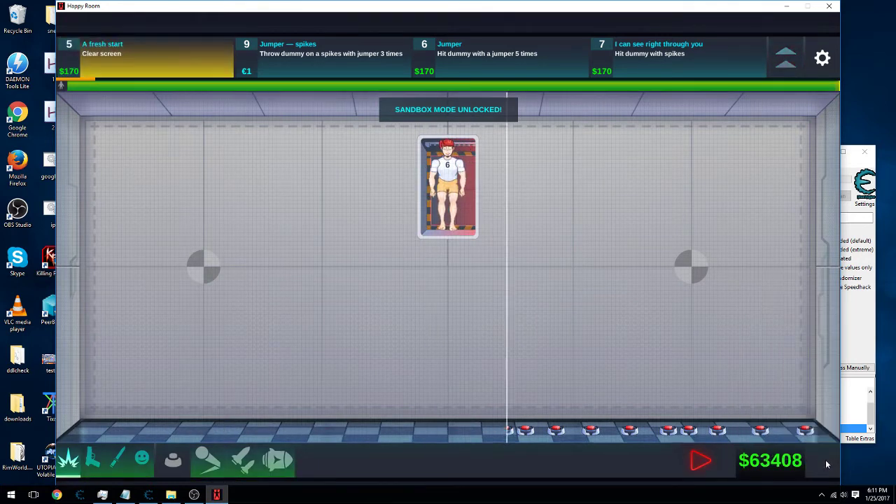
{"action": "left_click", "coordinate": [95, 460]}
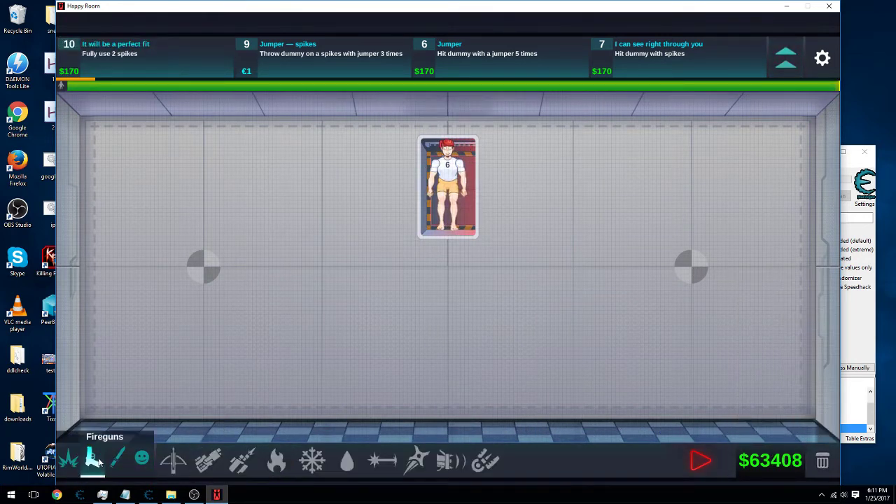
{"action": "left_click", "coordinate": [140, 459]}
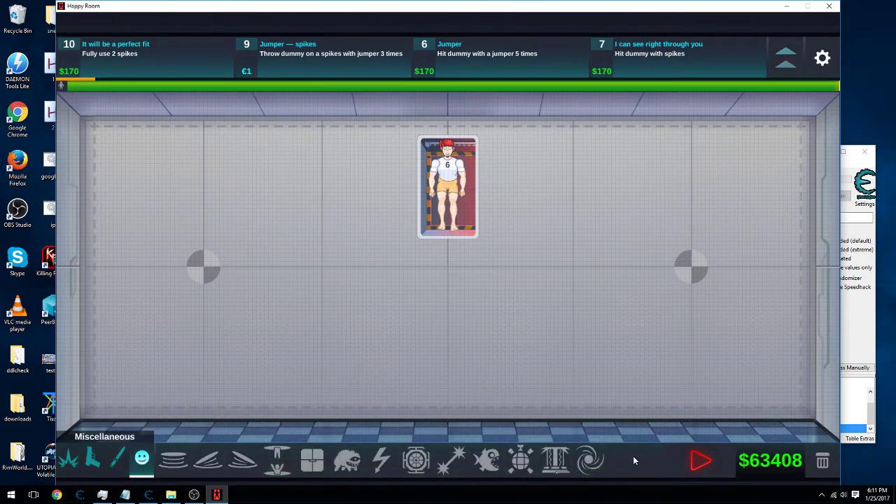
{"action": "mouse_move", "coordinate": [592, 460]}
{"action": "left_mouse_down"}
{"action": "mouse_move", "coordinate": [462, 350]}
{"action": "mouse_move", "coordinate": [456, 328]}
{"action": "mouse_move", "coordinate": [448, 335]}
{"action": "left_mouse_up"}
{"action": "left_click", "coordinate": [701, 460]}
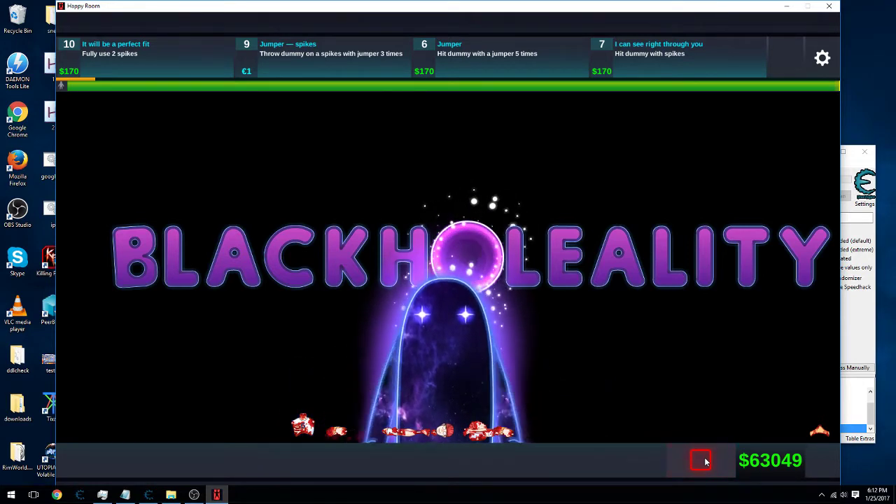
{"action": "left_click", "coordinate": [701, 460]}
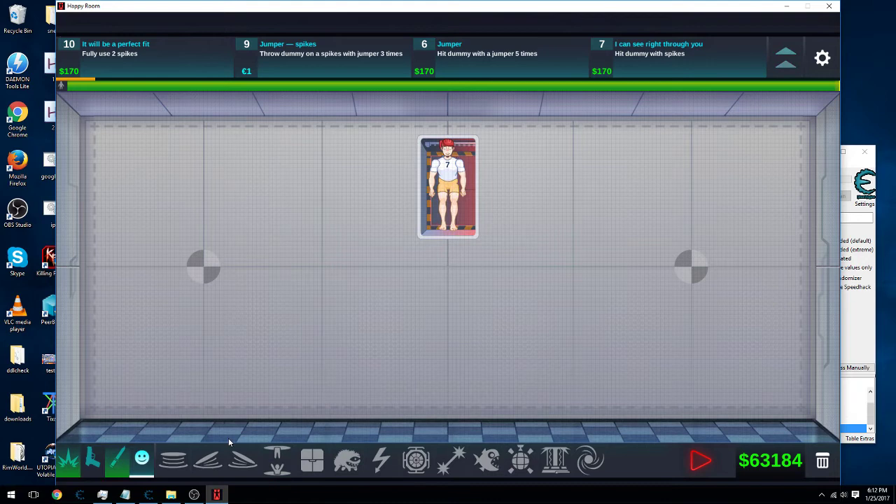
Step: Place a Melee Axe trap below the dummy, then run and stop a test round
{"action": "left_click", "coordinate": [111, 471]}
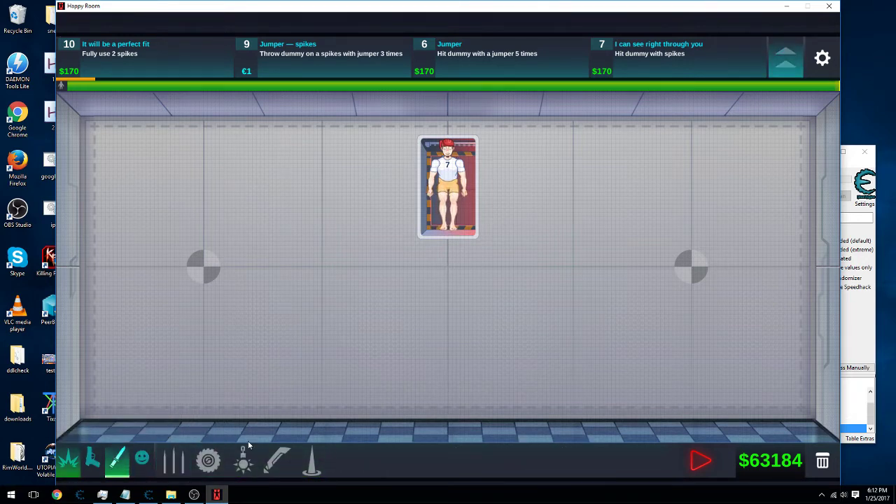
{"action": "mouse_move", "coordinate": [293, 461]}
{"action": "left_mouse_down"}
{"action": "mouse_move", "coordinate": [378, 314]}
{"action": "mouse_move", "coordinate": [446, 336]}
{"action": "left_mouse_up"}
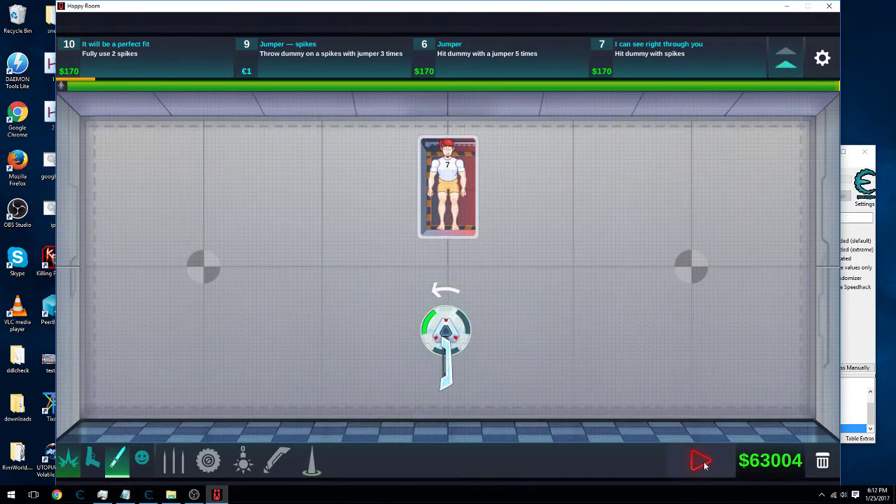
{"action": "left_click", "coordinate": [702, 463]}
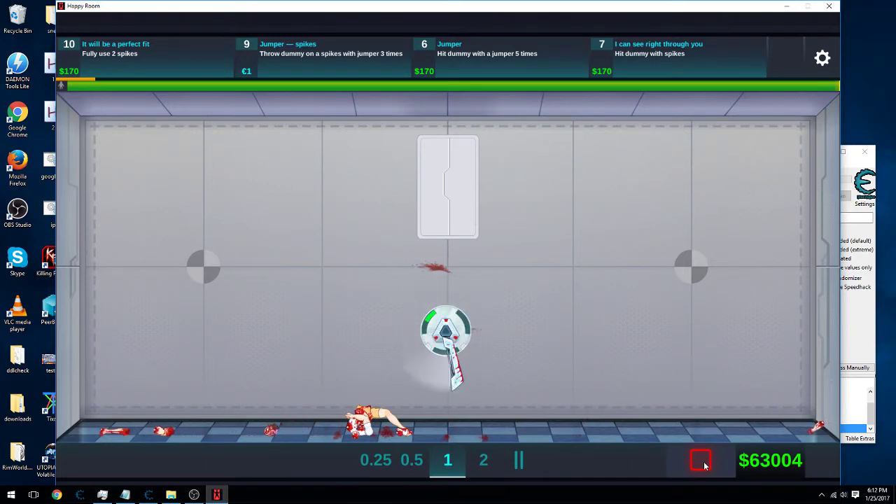
{"action": "left_click", "coordinate": [702, 462]}
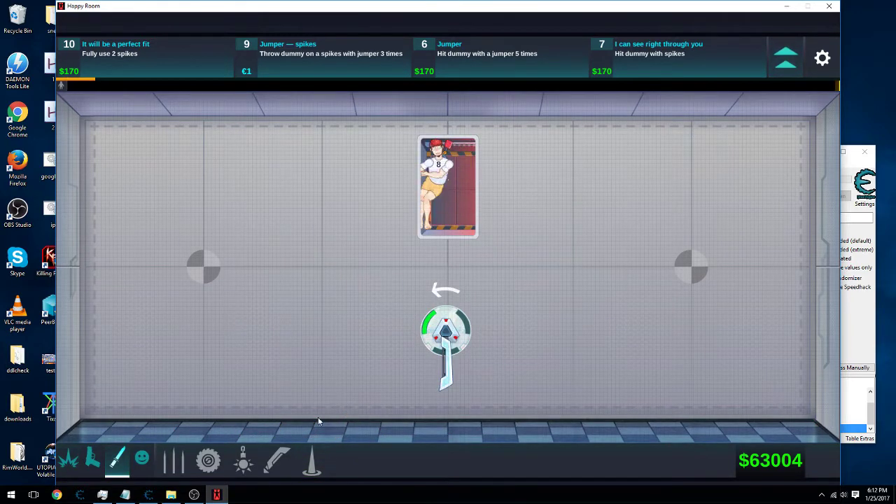
Step: Add two more axe traps, one to the right, and run the three-axe round
{"action": "mouse_move", "coordinate": [278, 459]}
{"action": "left_mouse_down"}
{"action": "mouse_move", "coordinate": [339, 360]}
{"action": "mouse_move", "coordinate": [313, 351]}
{"action": "left_mouse_up"}
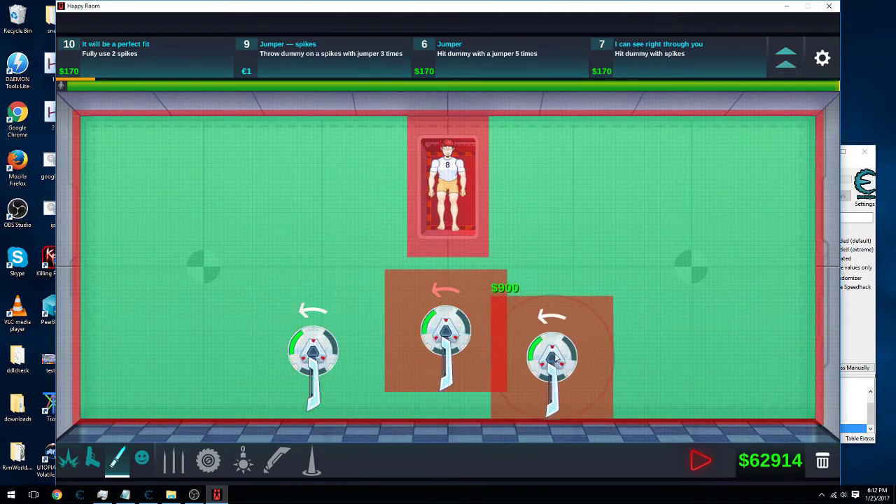
{"action": "mouse_move", "coordinate": [591, 357]}
{"action": "left_mouse_down"}
{"action": "mouse_move", "coordinate": [633, 380]}
{"action": "mouse_move", "coordinate": [703, 462]}
{"action": "left_mouse_up"}
{"action": "left_click", "coordinate": [702, 462]}
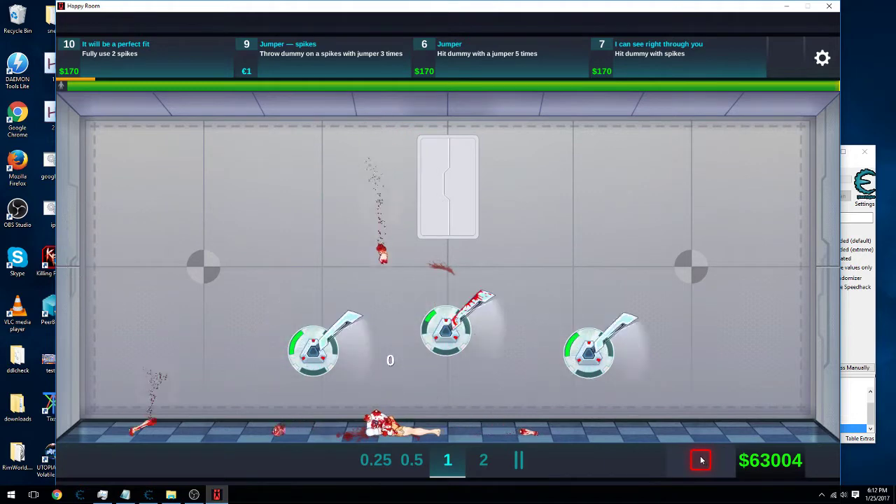
{"action": "left_click", "coordinate": [699, 459]}
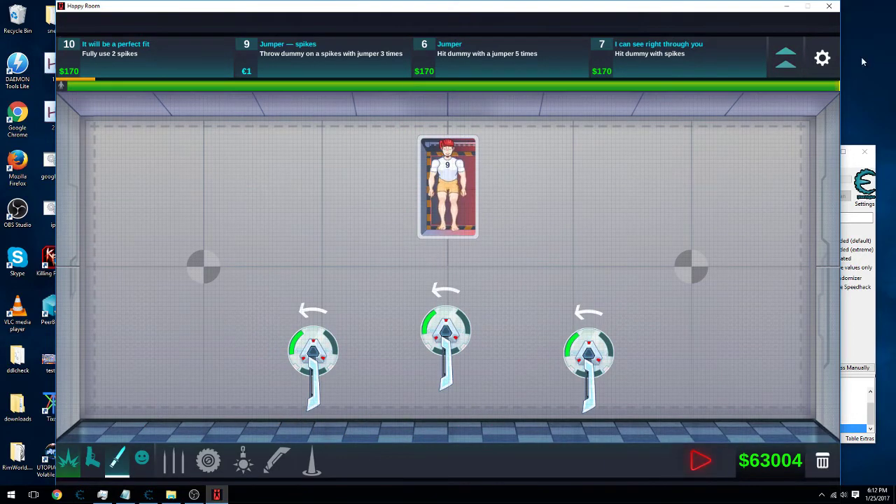
Step: View Happy Room's Upgrades screen with only €1, then return to Cheat Engine
{"action": "left_click", "coordinate": [786, 57]}
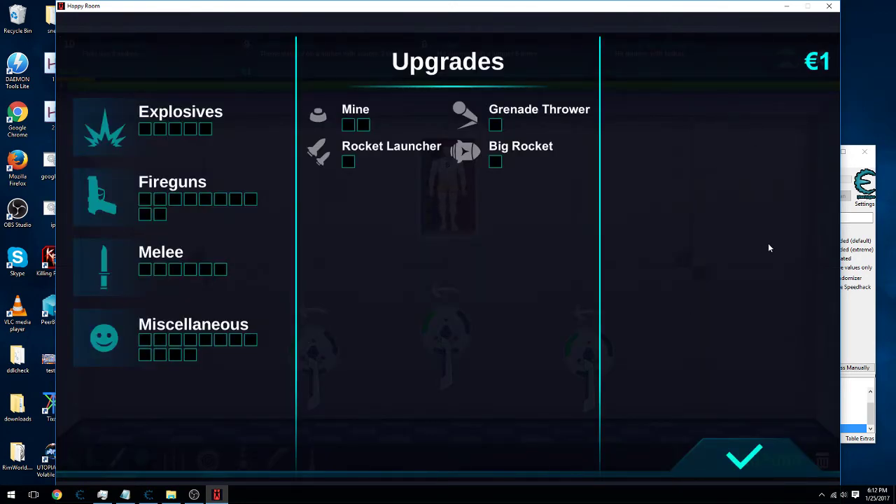
{"action": "left_click", "coordinate": [852, 166]}
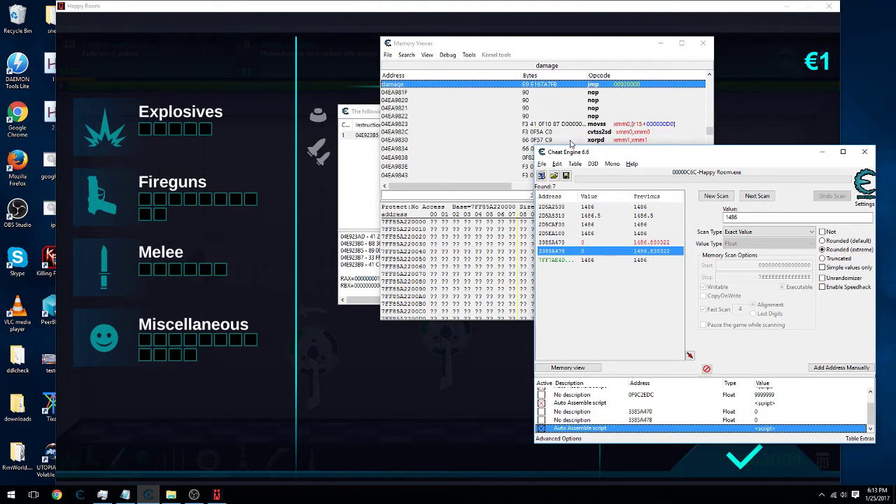
Step: Activate Mono features and open the Mono dissector from the Mono menu
{"action": "left_click", "coordinate": [607, 167]}
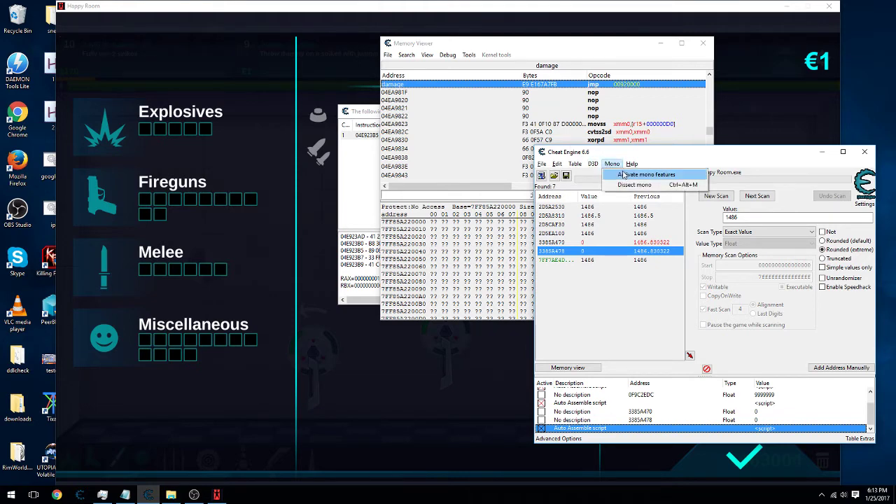
{"action": "left_click", "coordinate": [623, 175]}
{"action": "left_click", "coordinate": [612, 164]}
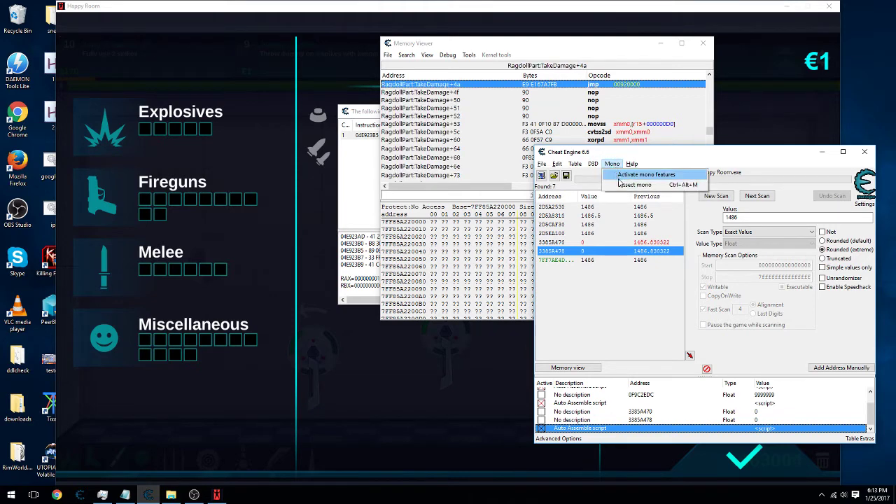
{"action": "left_click", "coordinate": [620, 184]}
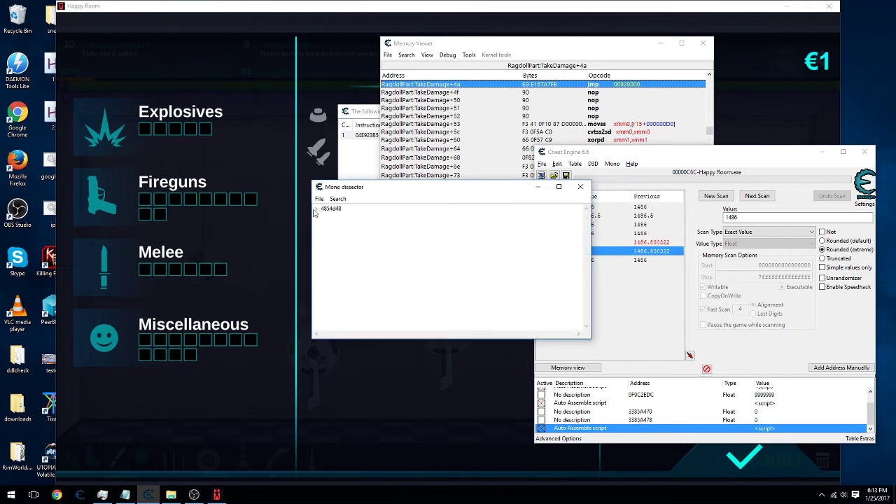
Step: Expand Assembly-CSharp > PlayerMoney > methods and right-click the GetEuros method
{"action": "left_click", "coordinate": [315, 209]}
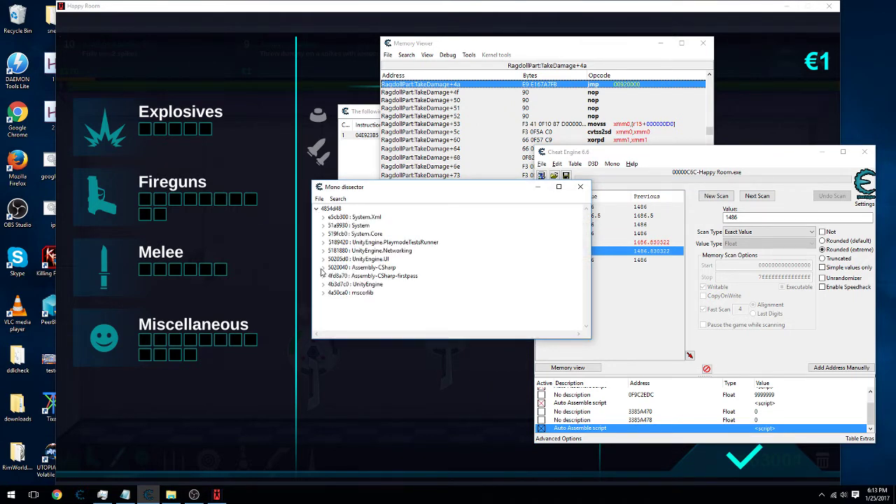
{"action": "left_click", "coordinate": [323, 267]}
{"action": "left_click_drag", "start_coordinate": [586, 219], "coordinate": [586, 291]}
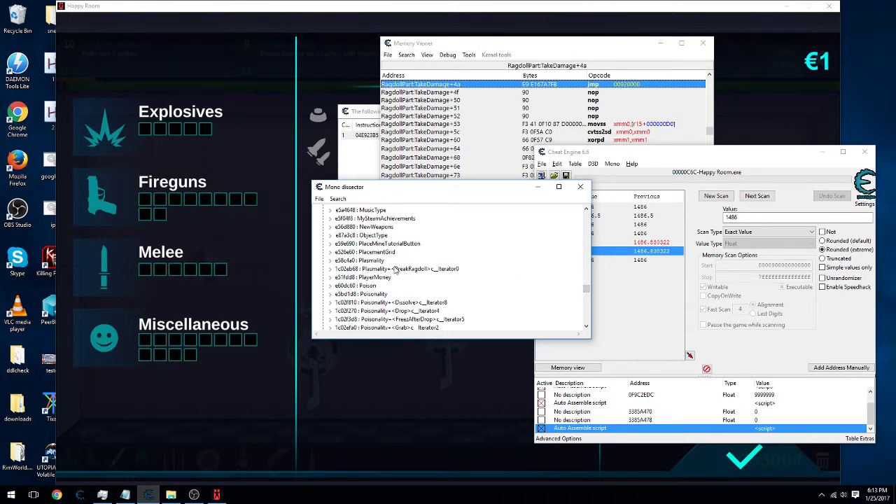
{"action": "left_click", "coordinate": [330, 277]}
{"action": "scroll", "coordinate": [361, 302], "scroll_direction": "down", "scroll_amount": 1}
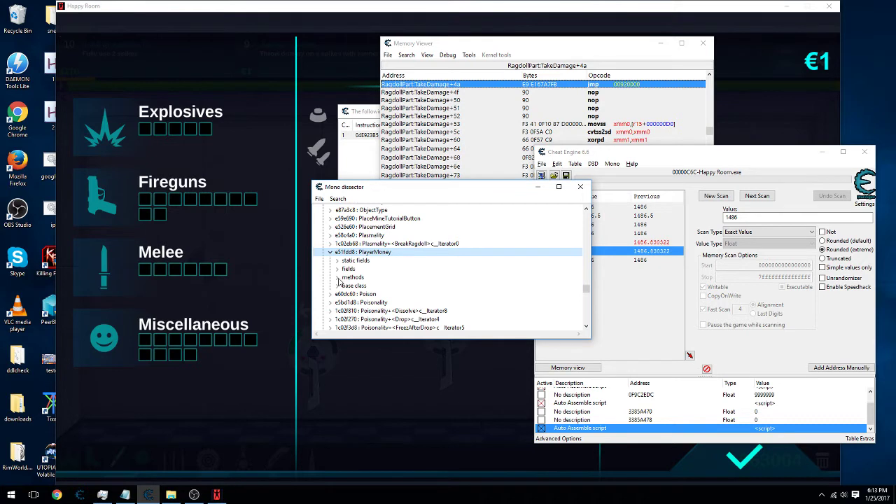
{"action": "left_click", "coordinate": [338, 278]}
{"action": "scroll", "coordinate": [349, 280], "scroll_direction": "down", "scroll_amount": 3}
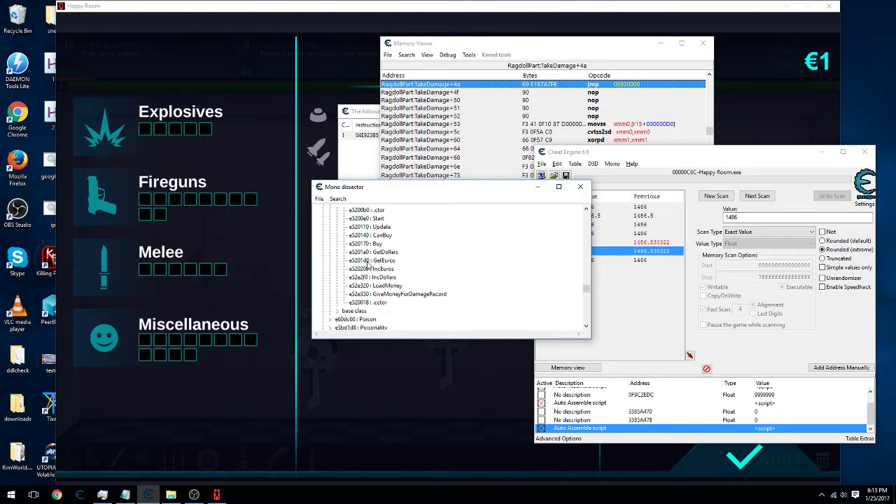
{"action": "right_click", "coordinate": [369, 262]}
Step: Open GetEuros in the memory viewer and copy the euros address from its GetEuros+4 mov
{"action": "left_click", "coordinate": [390, 269]}
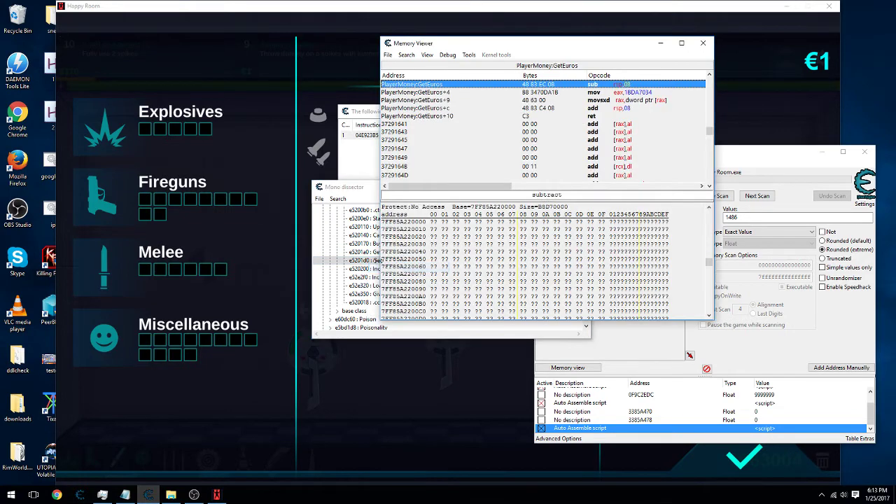
{"action": "double_click", "coordinate": [637, 96]}
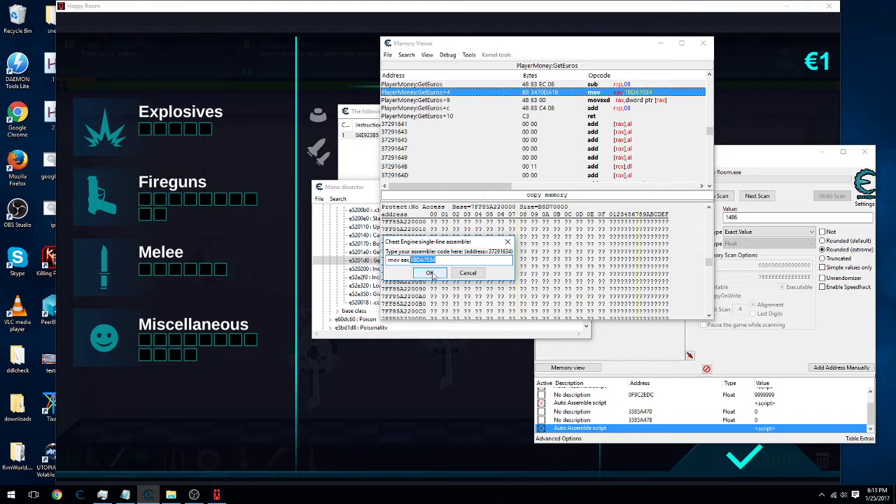
{"action": "left_click", "coordinate": [439, 276]}
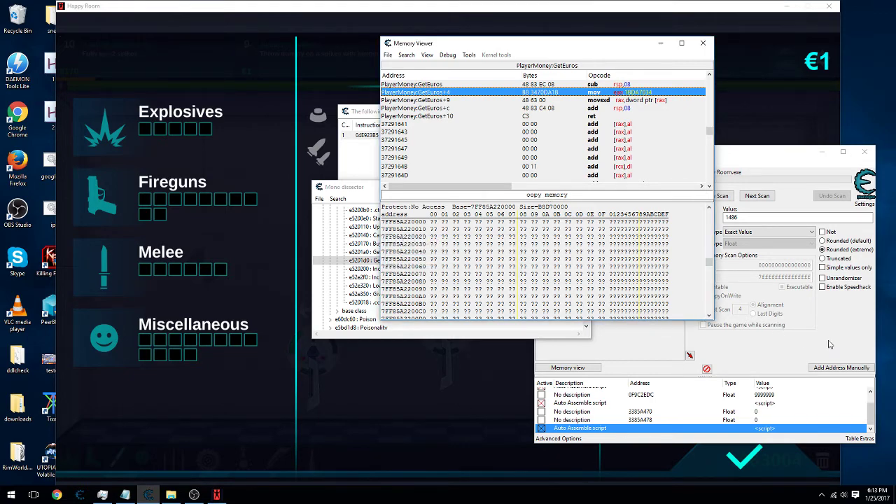
Step: Add the euros address 1BDA7034 to the table manually and set its value to 9999
{"action": "left_click", "coordinate": [830, 344]}
{"action": "left_click", "coordinate": [840, 368]}
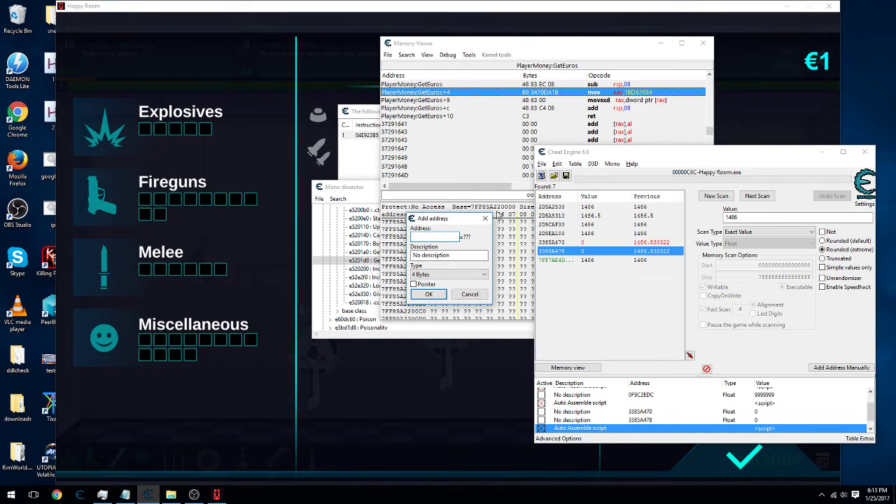
{"action": "left_click", "coordinate": [439, 297]}
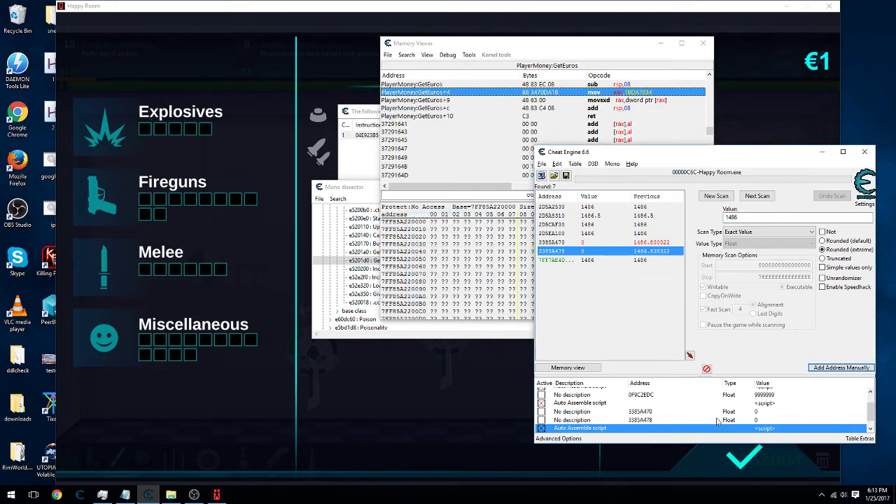
{"action": "key", "text": "Return"}
{"action": "type", "text": "9999"}
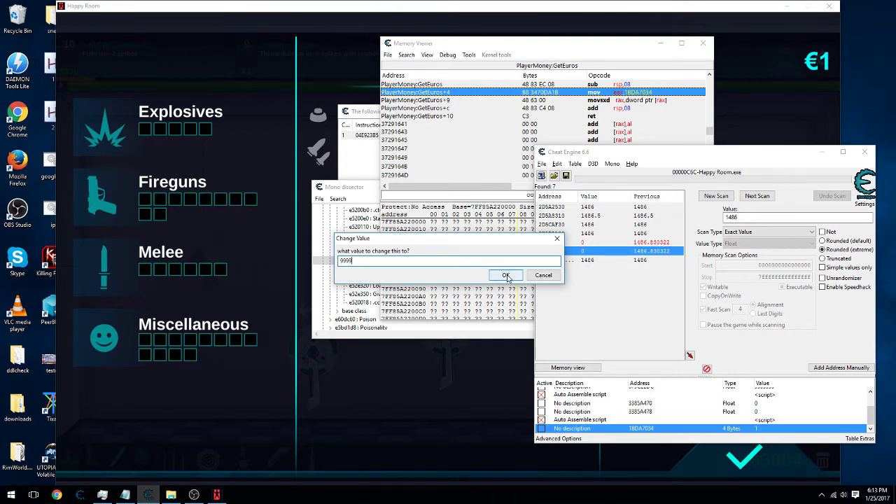
{"action": "left_click", "coordinate": [507, 275]}
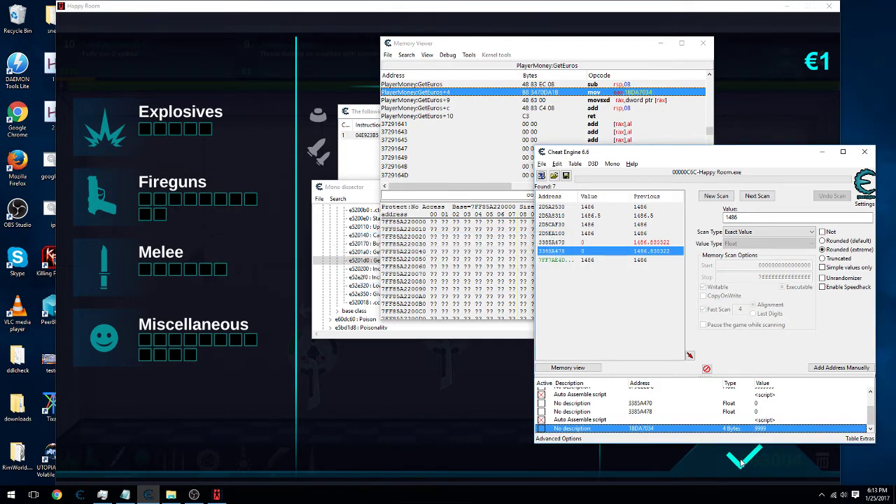
Step: Dismiss the Mono menu and switch back to the Happy Room game
{"action": "left_click", "coordinate": [613, 164]}
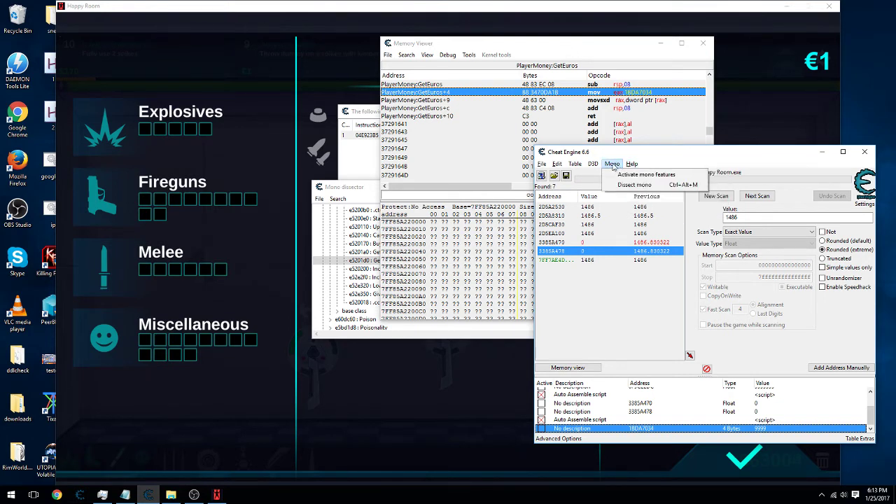
{"action": "left_click", "coordinate": [747, 156]}
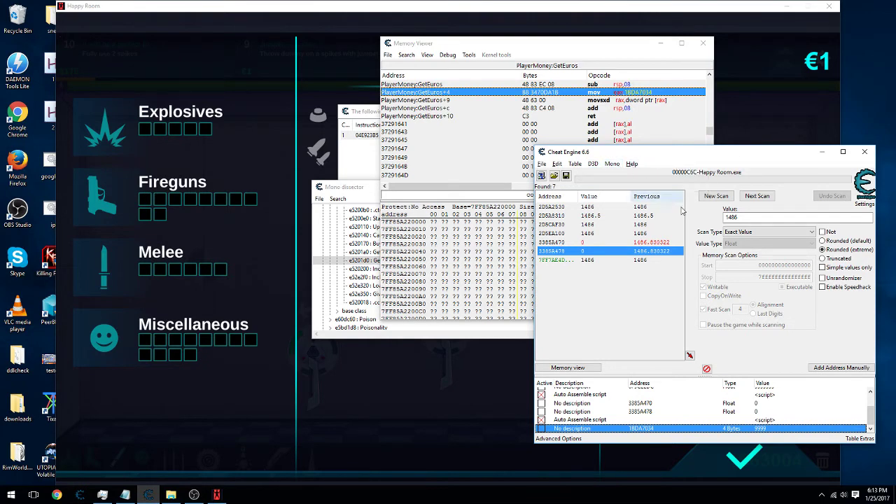
{"action": "key", "text": "alt+Tab"}
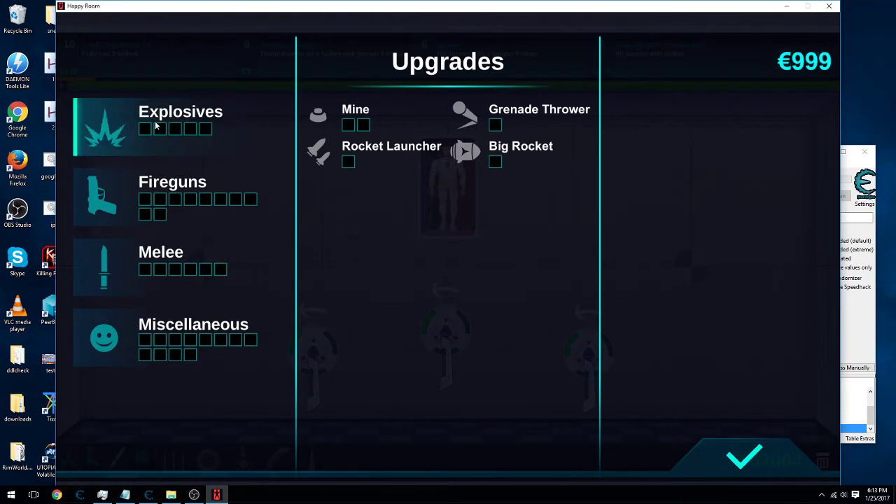
Step: Buy the Mine, Rocket Launcher, Grenade Thrower and Big Rocket upgrades
{"action": "left_click", "coordinate": [347, 112]}
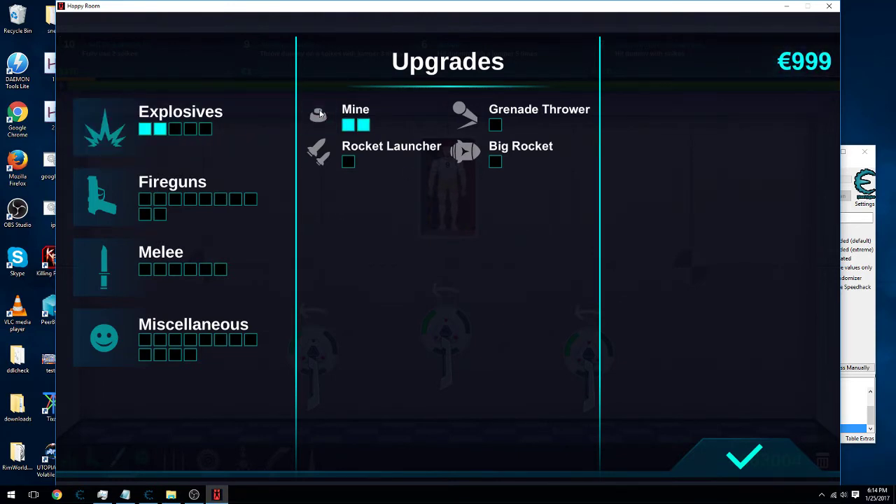
{"action": "left_click", "coordinate": [320, 152]}
{"action": "left_click", "coordinate": [462, 114]}
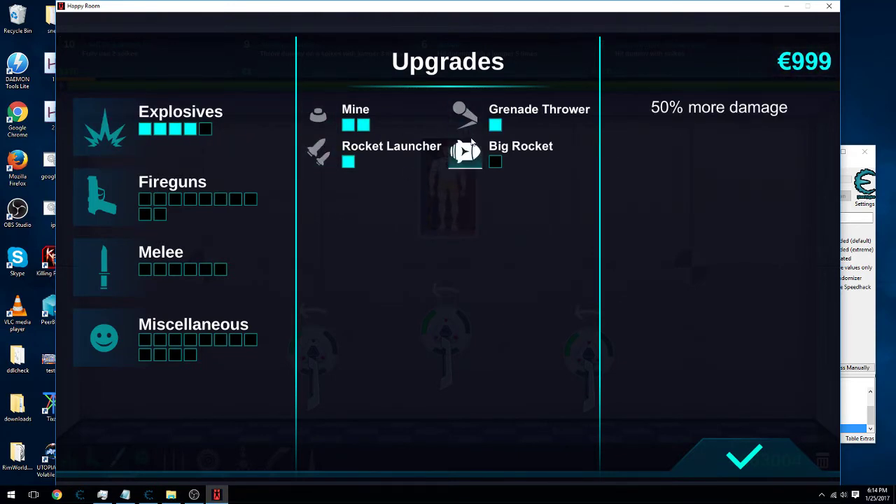
{"action": "left_click", "coordinate": [471, 143]}
Step: Buy every Fireguns upgrade: Crossbow, Minigun, Icegun, Laser, Gravity Gun, Plasma Gun, Shuriken, Acid, Firegun, Shotgun
{"action": "left_click", "coordinate": [160, 199]}
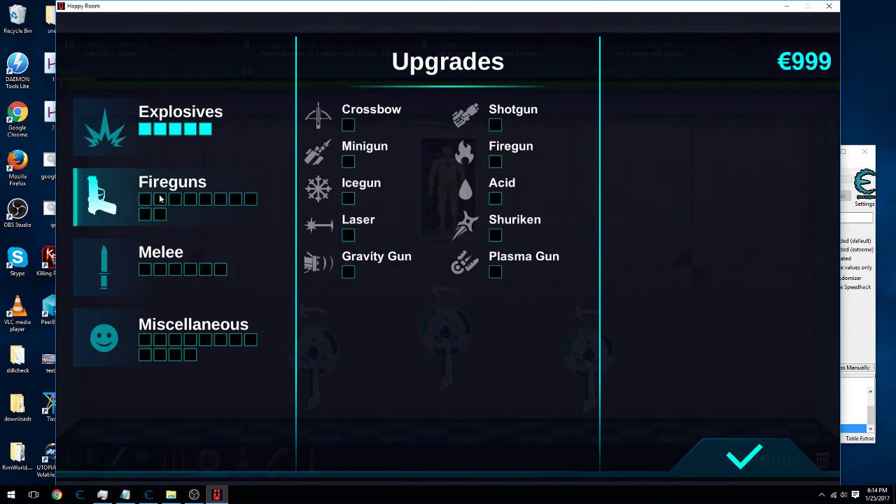
{"action": "left_click", "coordinate": [319, 116]}
{"action": "left_click", "coordinate": [319, 152]}
{"action": "left_click", "coordinate": [318, 189]}
{"action": "left_click", "coordinate": [320, 227]}
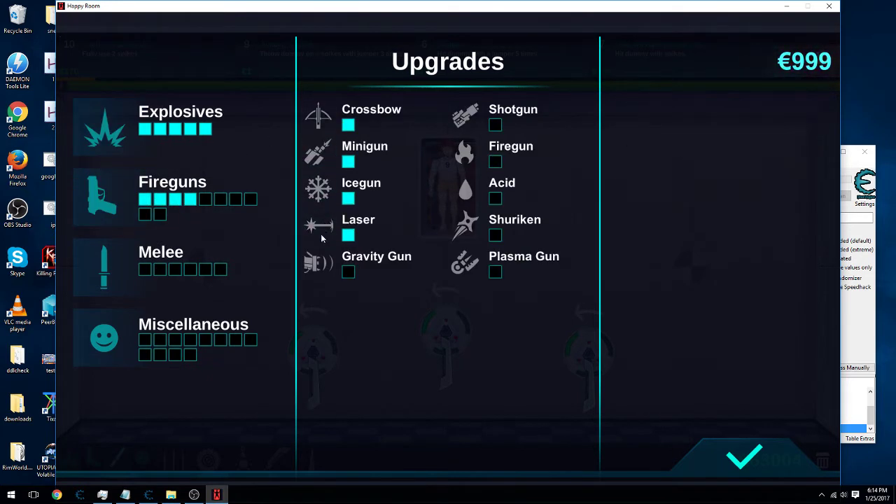
{"action": "left_click", "coordinate": [319, 262]}
{"action": "left_click", "coordinate": [466, 262]}
{"action": "left_click", "coordinate": [466, 227]}
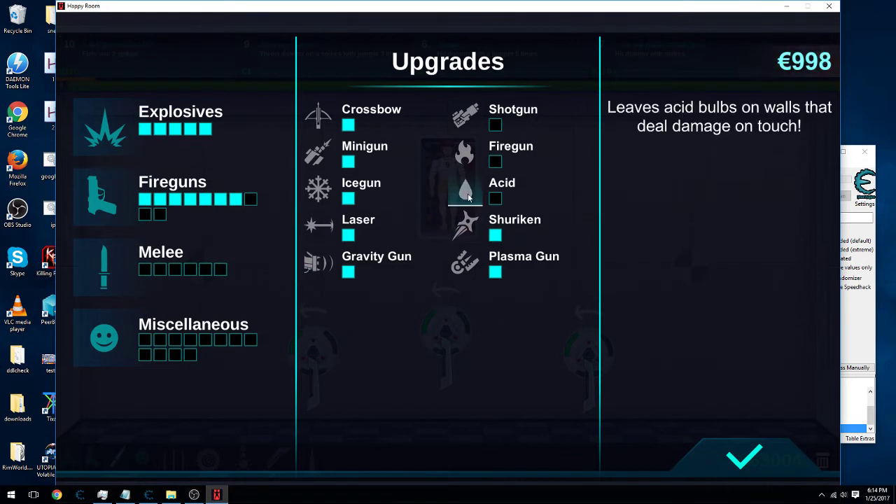
{"action": "left_click", "coordinate": [468, 199]}
{"action": "left_click", "coordinate": [464, 146]}
{"action": "left_click", "coordinate": [465, 115]}
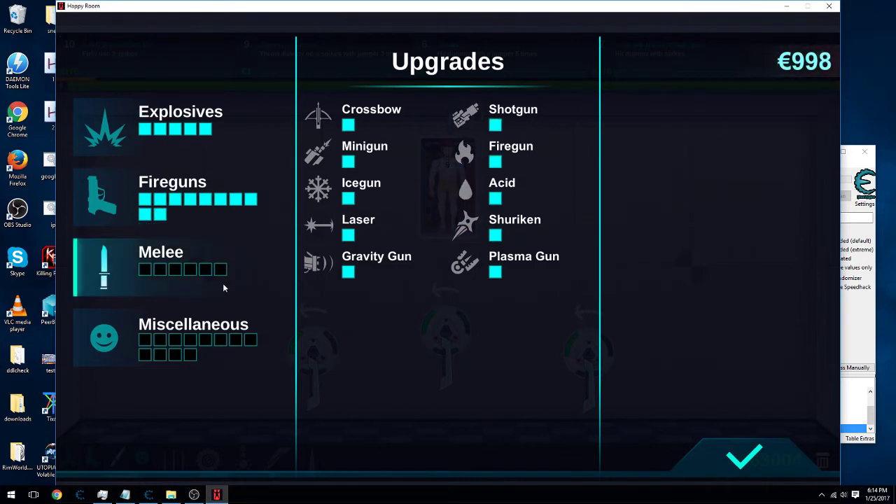
Step: Buy the Melee upgrades: Spikes and Saw, two Axe upgrades, first Mace and first Stake
{"action": "left_click", "coordinate": [121, 285]}
{"action": "left_click", "coordinate": [319, 115]}
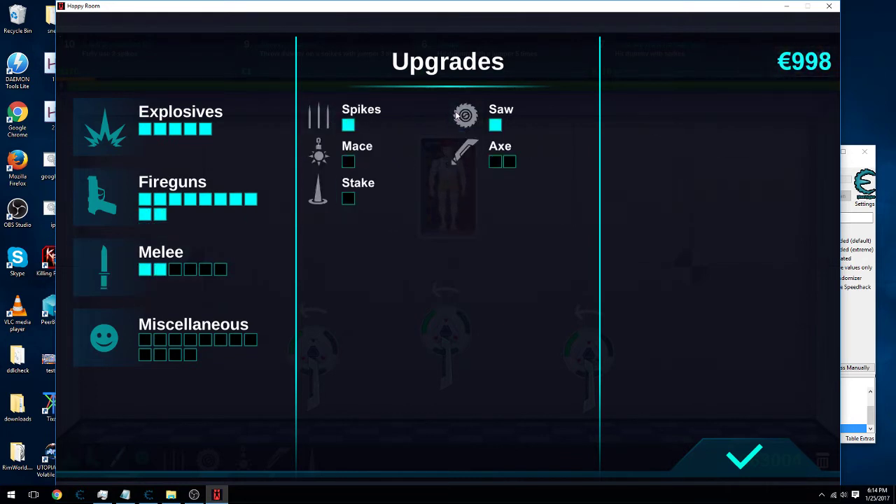
{"action": "left_click", "coordinate": [464, 151]}
{"action": "left_click", "coordinate": [464, 151]}
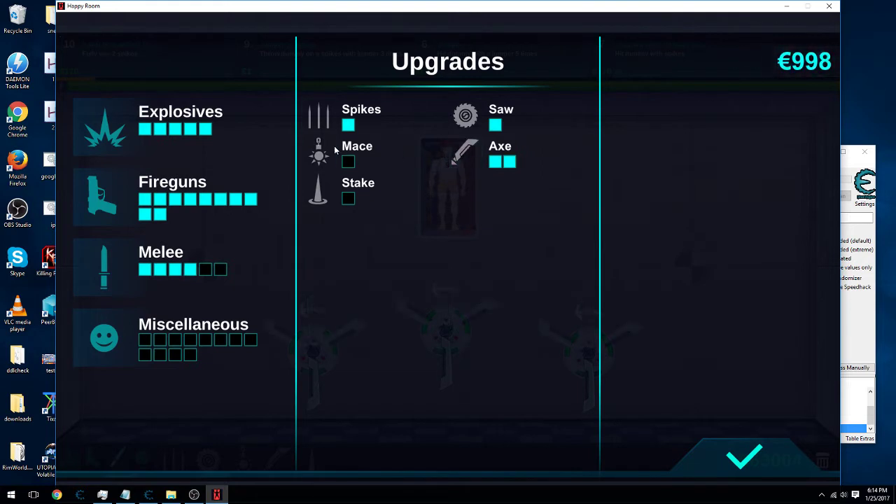
{"action": "left_click", "coordinate": [325, 150]}
{"action": "left_click", "coordinate": [321, 188]}
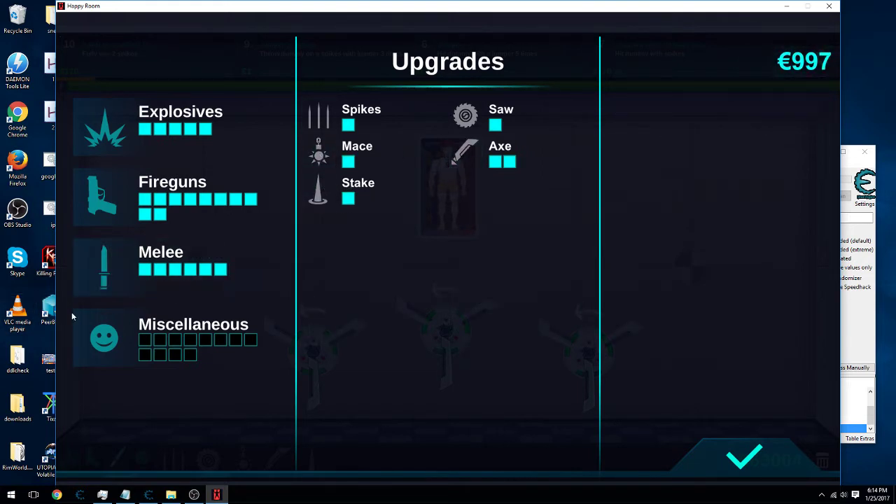
Step: Buy all Miscellaneous upgrades, including Jumper, Teleport, Monster, Piranhas, Deathray 3000, Black Hole, Disco, Tesla
{"action": "left_click", "coordinate": [104, 338]}
{"action": "left_click", "coordinate": [325, 126]}
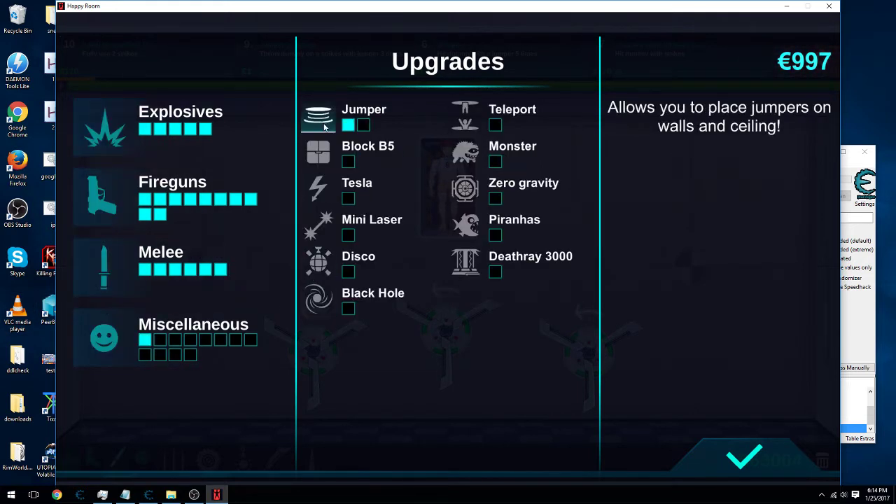
{"action": "left_click", "coordinate": [324, 127]}
{"action": "left_click", "coordinate": [466, 117]}
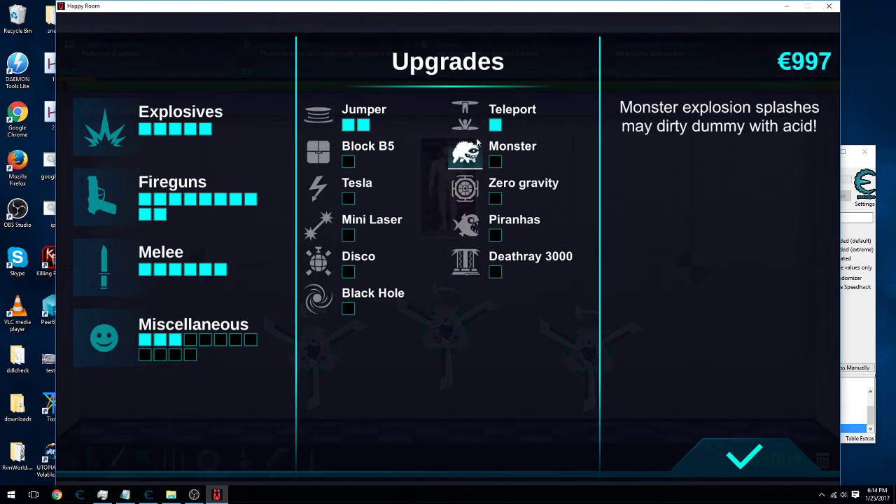
{"action": "left_click", "coordinate": [476, 144]}
{"action": "left_click", "coordinate": [471, 224]}
{"action": "left_click", "coordinate": [466, 260]}
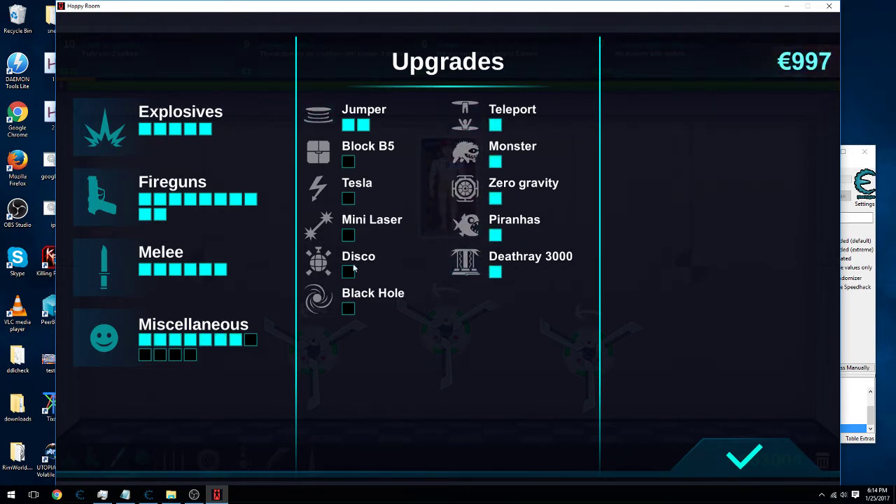
{"action": "left_click", "coordinate": [317, 300]}
{"action": "left_click", "coordinate": [324, 268]}
{"action": "left_click", "coordinate": [319, 228]}
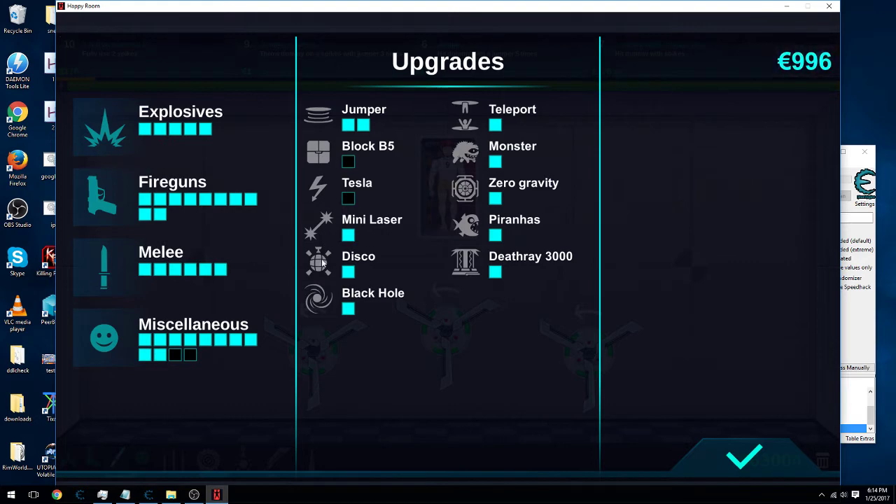
{"action": "left_click", "coordinate": [319, 153]}
{"action": "left_click", "coordinate": [320, 193]}
{"action": "left_click", "coordinate": [318, 152]}
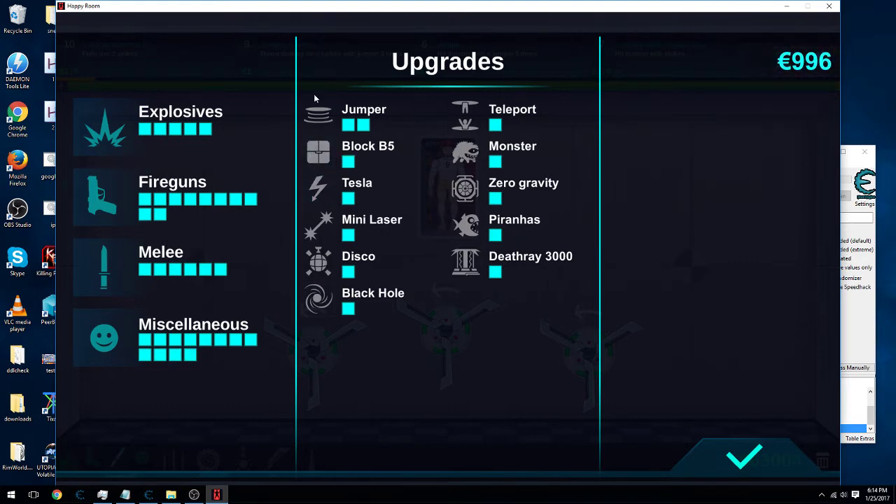
Step: Confirm the upgrades and run a round with the existing spinner traps
{"action": "left_click", "coordinate": [768, 455]}
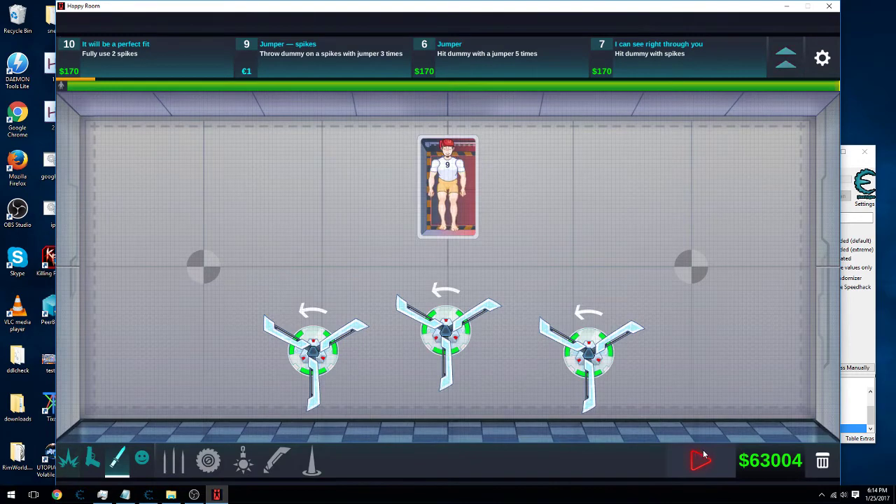
{"action": "left_click", "coordinate": [701, 458]}
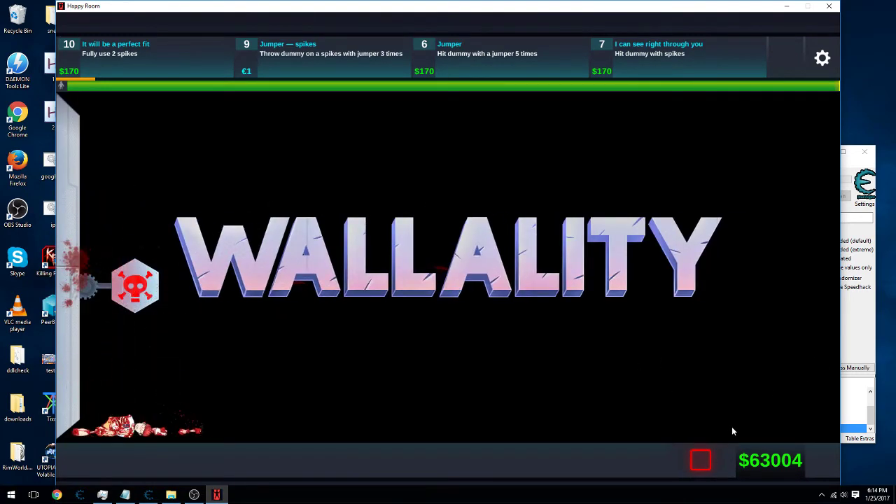
{"action": "left_click", "coordinate": [701, 458]}
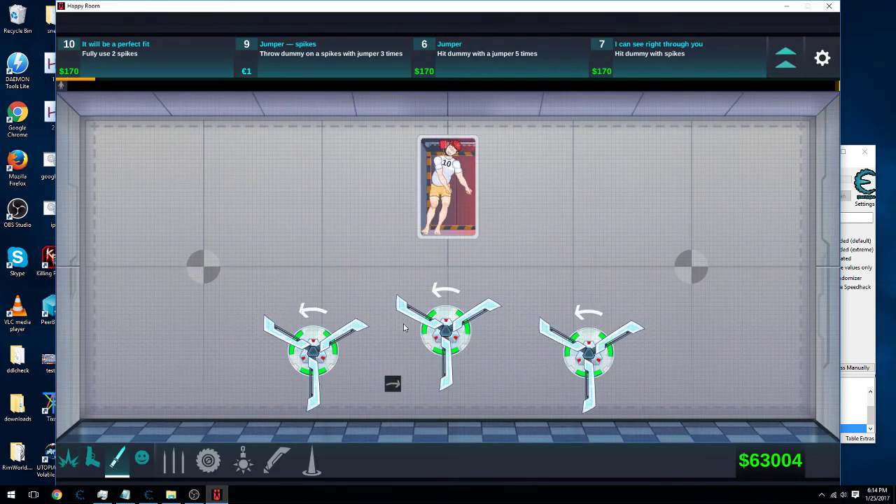
Step: Sell two spinner traps, place a Spikes trap on the floor, and run a round
{"action": "right_click", "coordinate": [447, 326]}
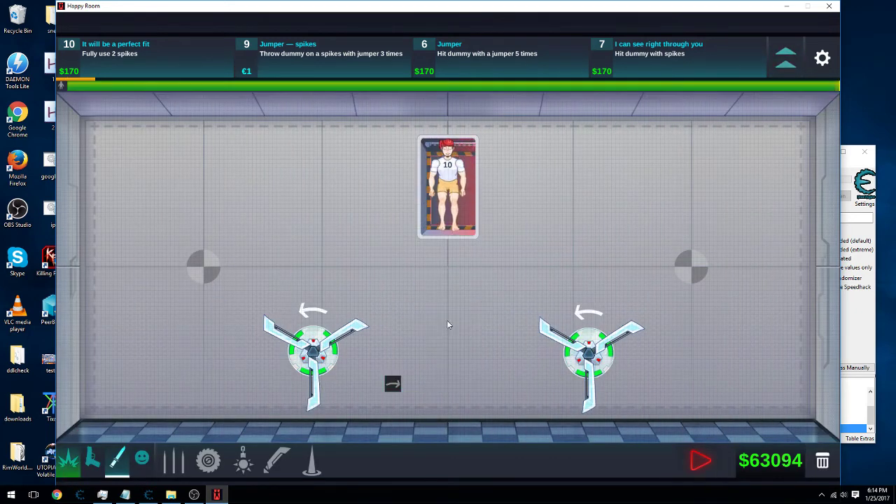
{"action": "right_click", "coordinate": [629, 354]}
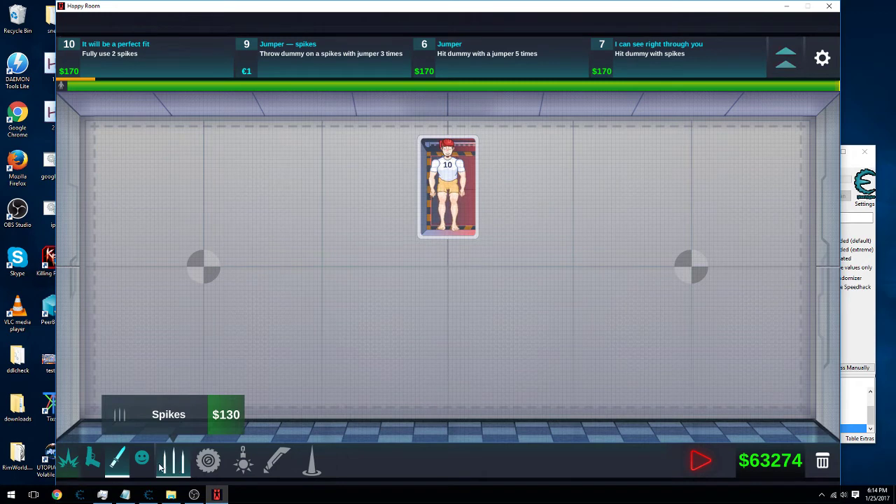
{"action": "mouse_move", "coordinate": [161, 468]}
{"action": "left_mouse_down"}
{"action": "mouse_move", "coordinate": [390, 362]}
{"action": "mouse_move", "coordinate": [462, 389]}
{"action": "mouse_move", "coordinate": [414, 442]}
{"action": "mouse_move", "coordinate": [644, 430]}
{"action": "mouse_move", "coordinate": [698, 460]}
{"action": "left_mouse_up"}
{"action": "left_click", "coordinate": [698, 461]}
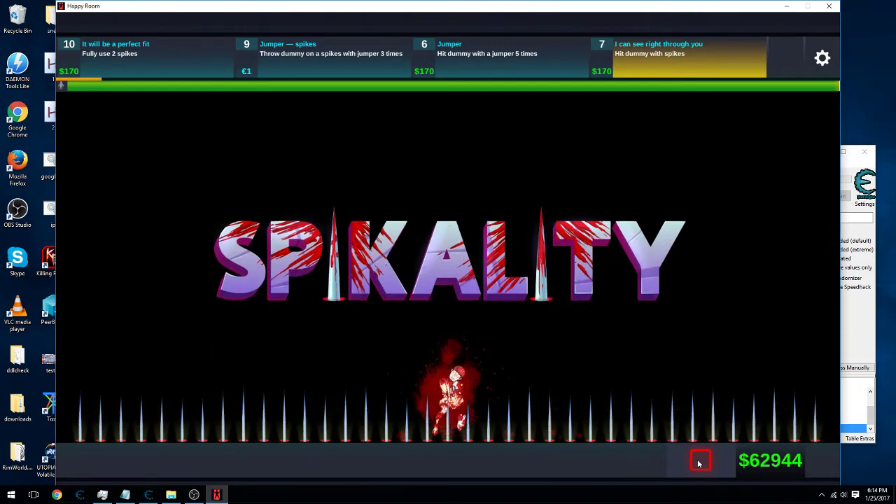
{"action": "left_click", "coordinate": [699, 462]}
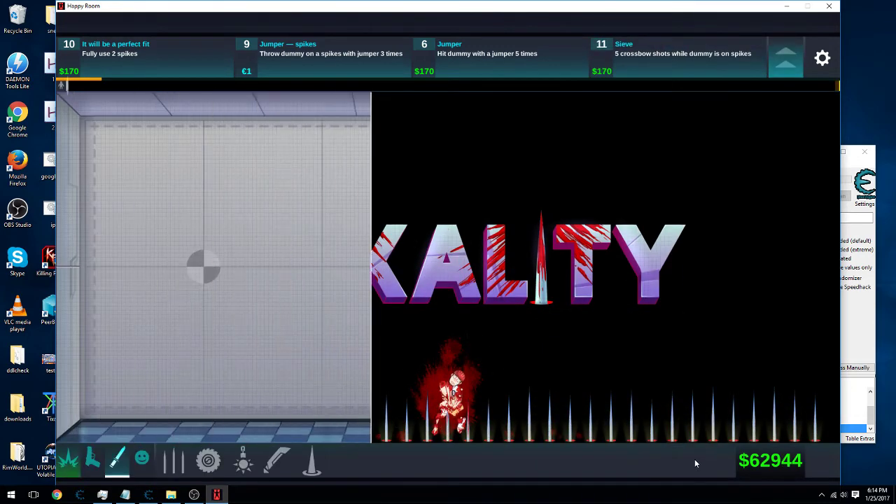
Step: Place a Big Rocket from Explosives at the room centre and run it against the dummy
{"action": "left_click", "coordinate": [415, 435]}
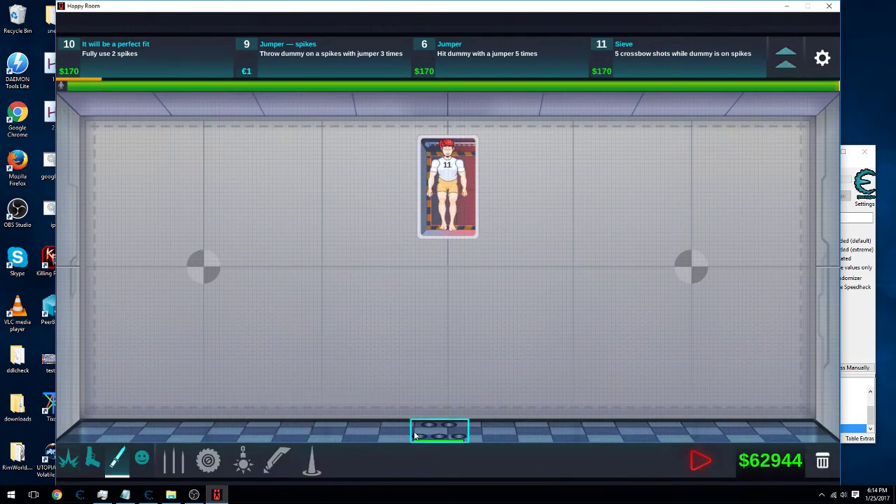
{"action": "left_click", "coordinate": [63, 462]}
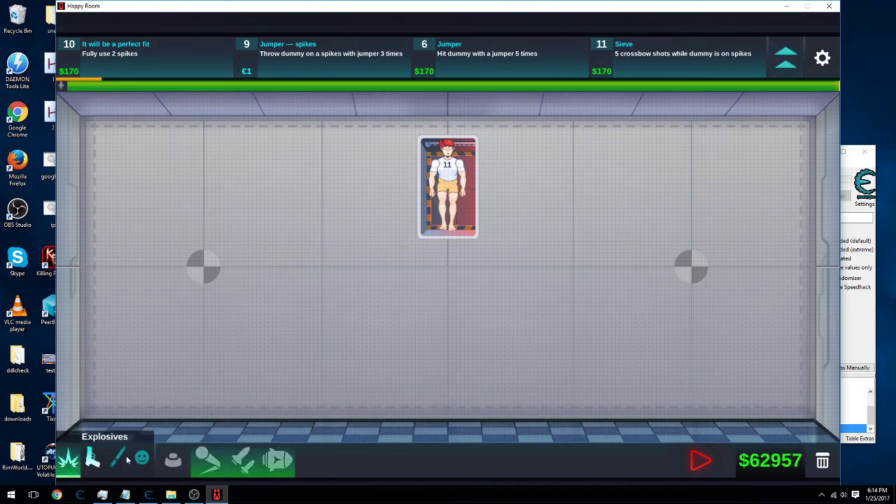
{"action": "left_click", "coordinate": [270, 459]}
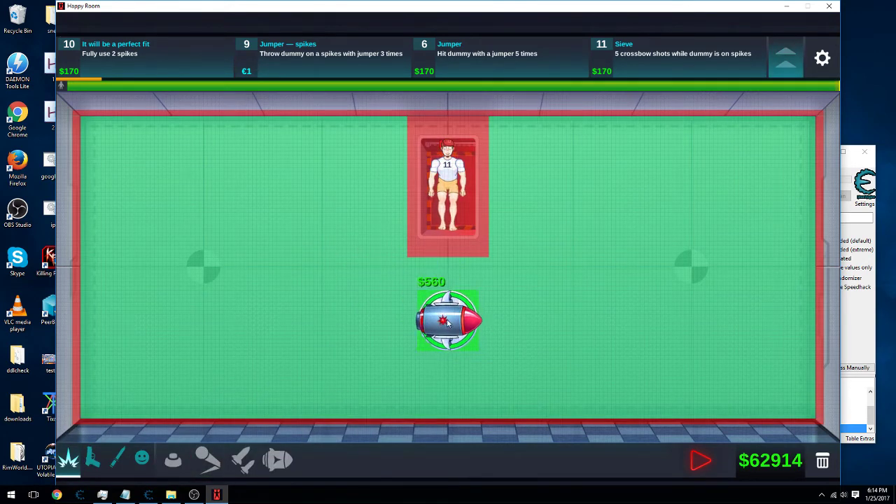
{"action": "left_click", "coordinate": [447, 320]}
{"action": "left_click", "coordinate": [703, 462]}
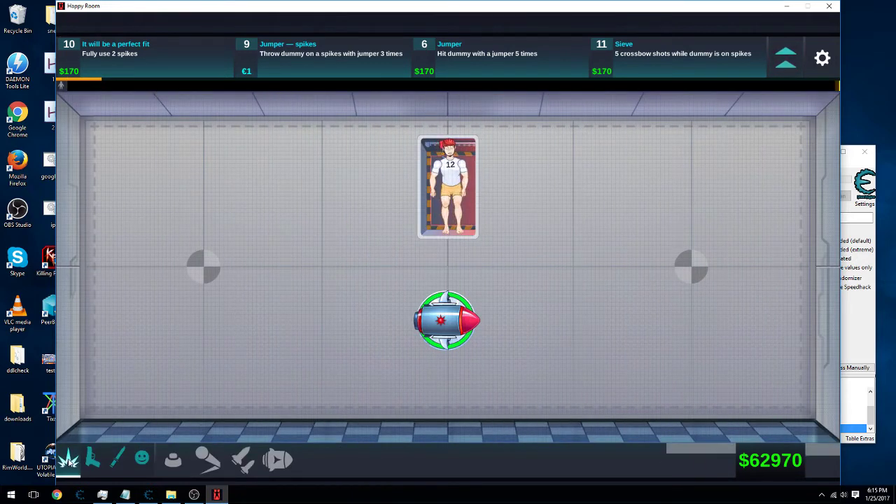
Step: Sell the rocket, place a Fireguns Shotgun on the floor, and run a round against the dummy
{"action": "left_click", "coordinate": [102, 460]}
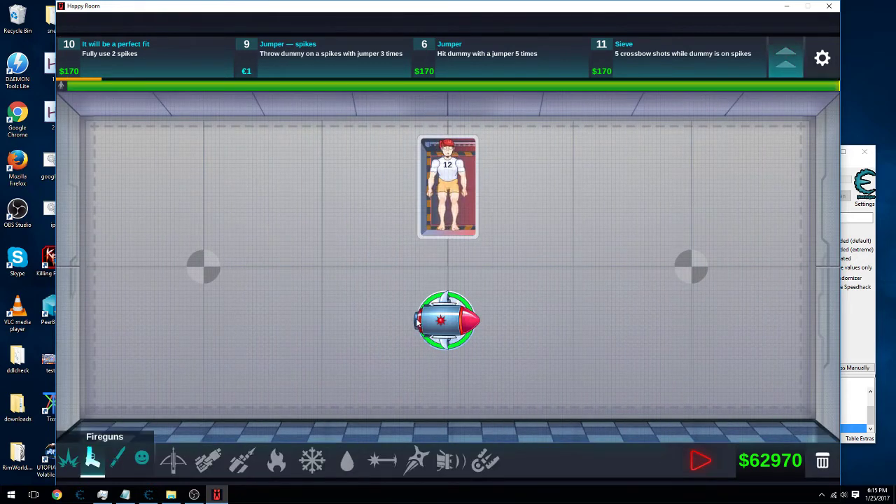
{"action": "right_click", "coordinate": [419, 321]}
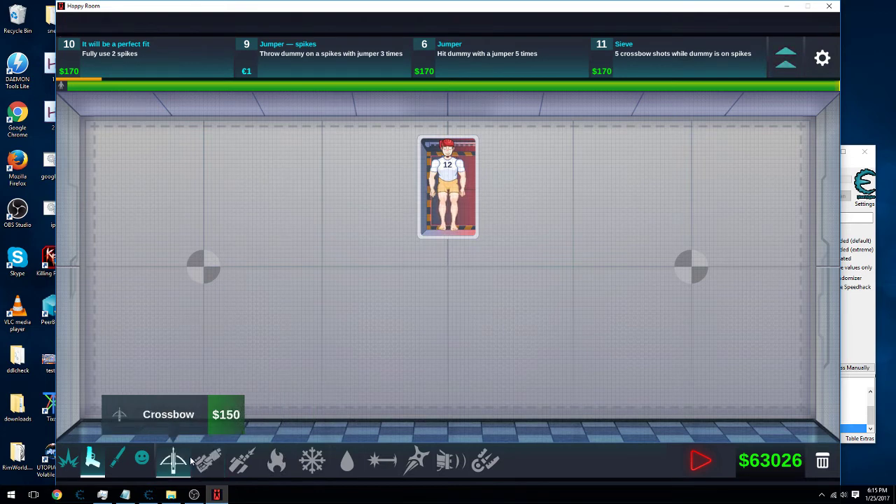
{"action": "mouse_move", "coordinate": [208, 460]}
{"action": "left_mouse_down"}
{"action": "mouse_move", "coordinate": [248, 431]}
{"action": "mouse_move", "coordinate": [456, 431]}
{"action": "left_mouse_up"}
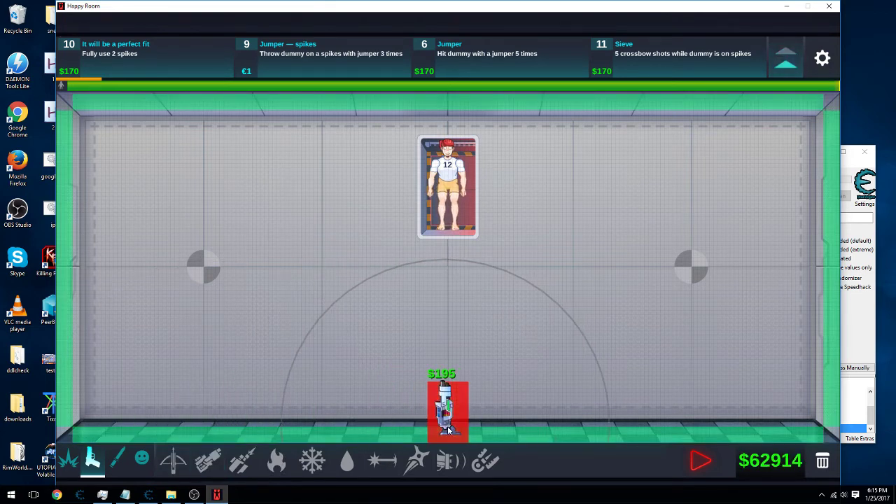
{"action": "left_click", "coordinate": [701, 460]}
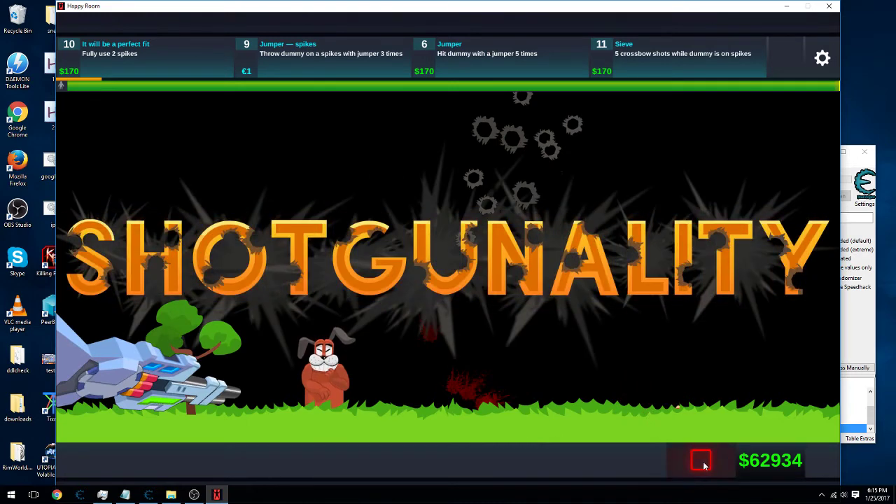
{"action": "left_click", "coordinate": [703, 462]}
{"action": "left_click", "coordinate": [437, 406]}
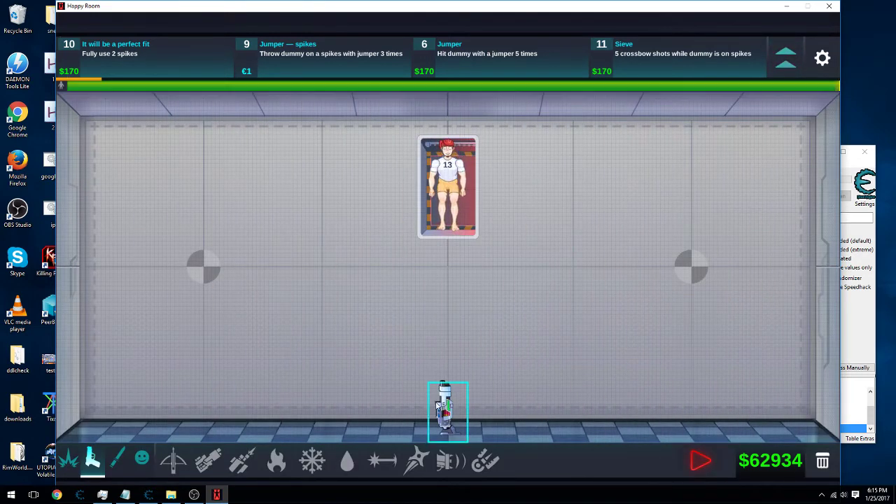
Step: Remove the shotgun, place four Melee axe traps across the lower room, and run the round
{"action": "mouse_move", "coordinate": [208, 461]}
{"action": "left_mouse_down"}
{"action": "mouse_move", "coordinate": [184, 376]}
{"action": "mouse_move", "coordinate": [240, 460]}
{"action": "left_mouse_up"}
{"action": "left_click", "coordinate": [117, 458]}
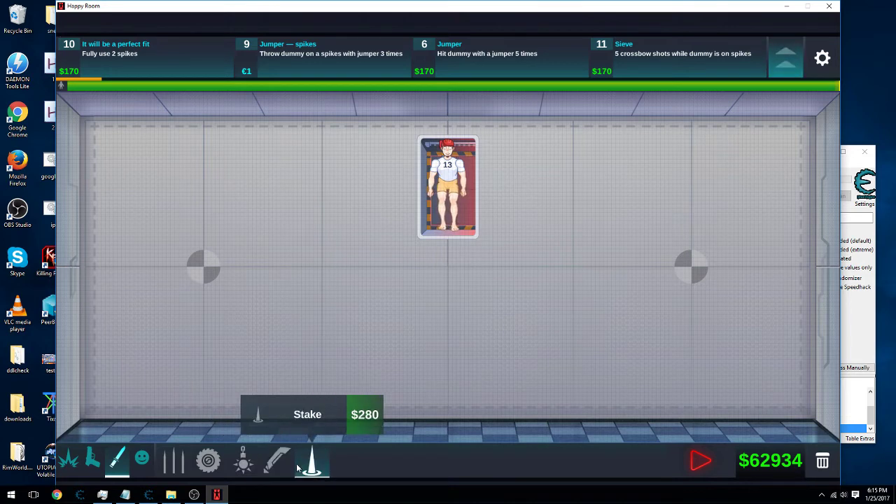
{"action": "mouse_move", "coordinate": [278, 462]}
{"action": "left_mouse_down"}
{"action": "mouse_move", "coordinate": [286, 424]}
{"action": "mouse_move", "coordinate": [280, 370]}
{"action": "mouse_move", "coordinate": [294, 359]}
{"action": "mouse_move", "coordinate": [285, 357]}
{"action": "left_mouse_up"}
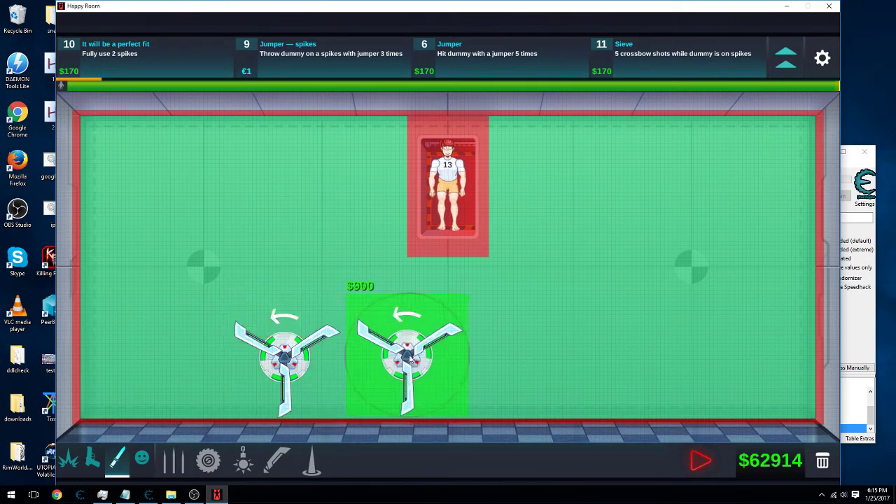
{"action": "left_click", "coordinate": [414, 357]}
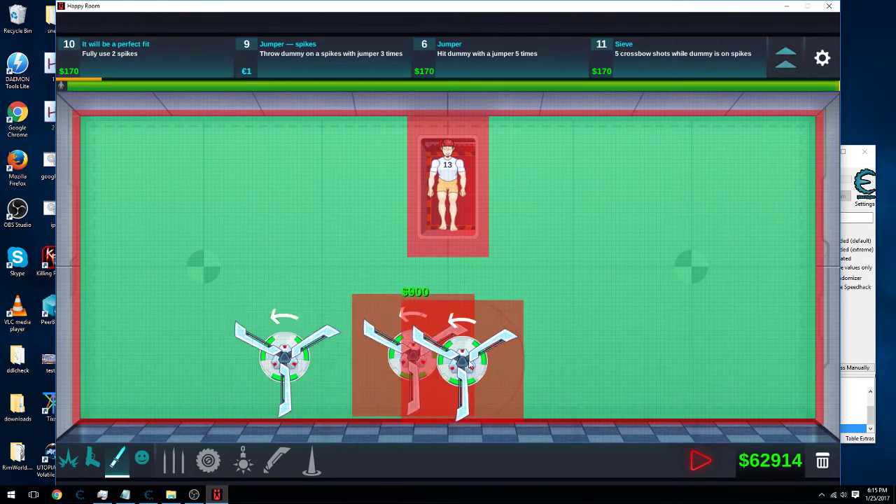
{"action": "left_click", "coordinate": [543, 354]}
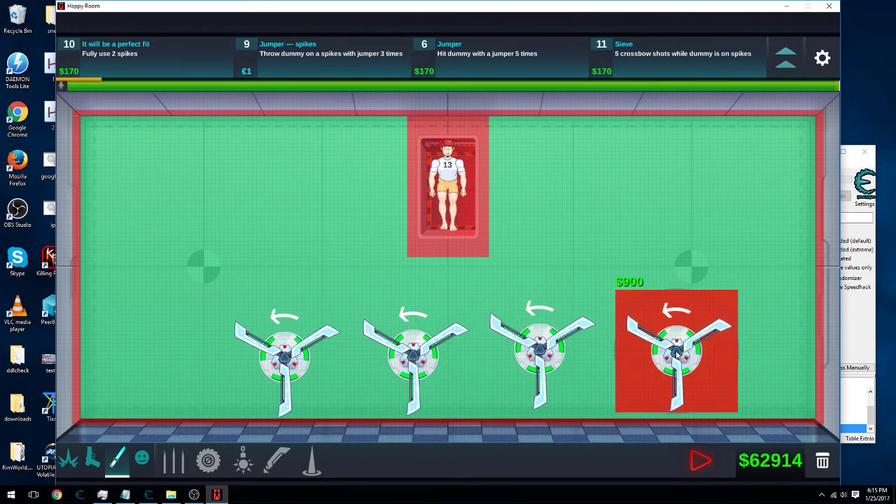
{"action": "left_click", "coordinate": [676, 355]}
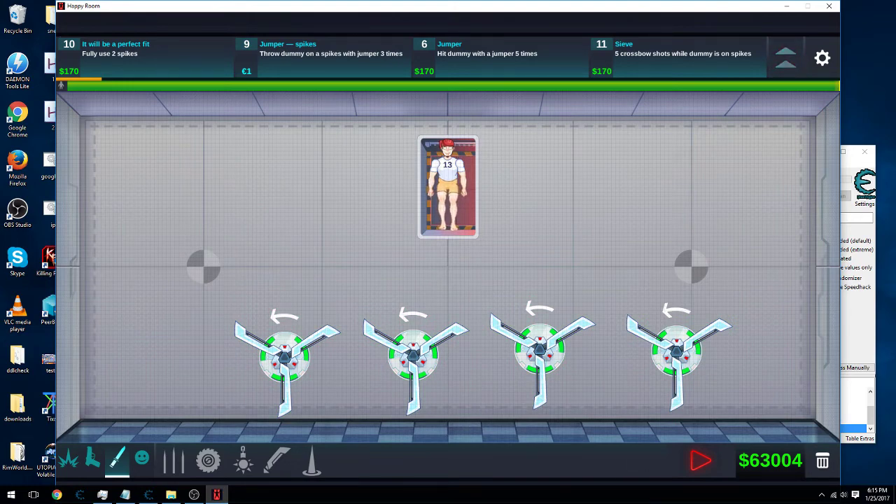
{"action": "left_click", "coordinate": [702, 461]}
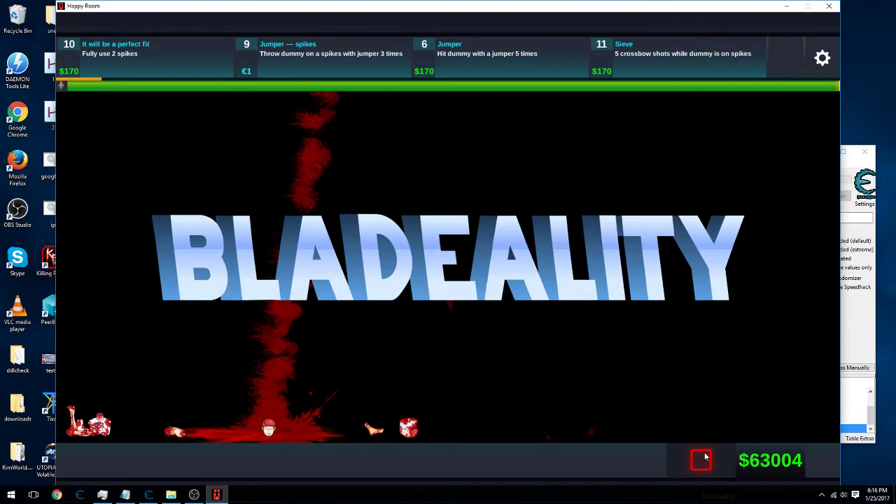
{"action": "left_click", "coordinate": [705, 457]}
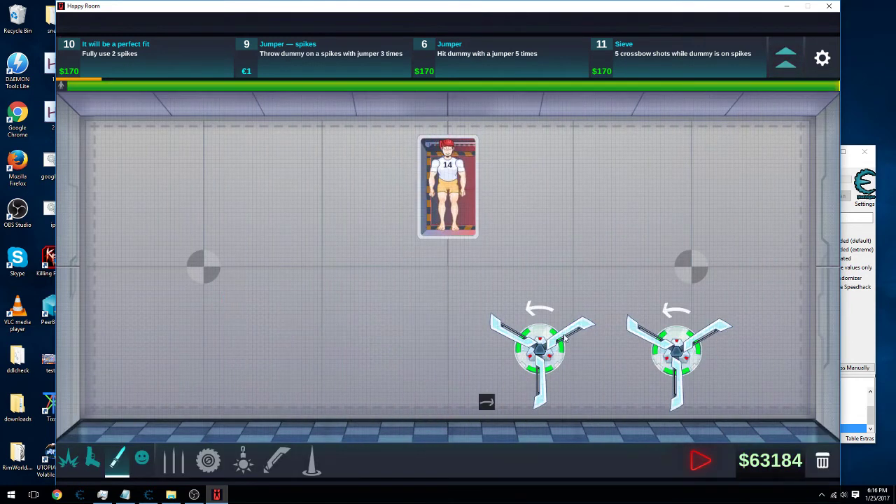
Step: Sell two axe traps, place a Deathray 3000 on the floor and run it, then try a mini laser
{"action": "right_click", "coordinate": [565, 338]}
{"action": "right_click", "coordinate": [672, 344]}
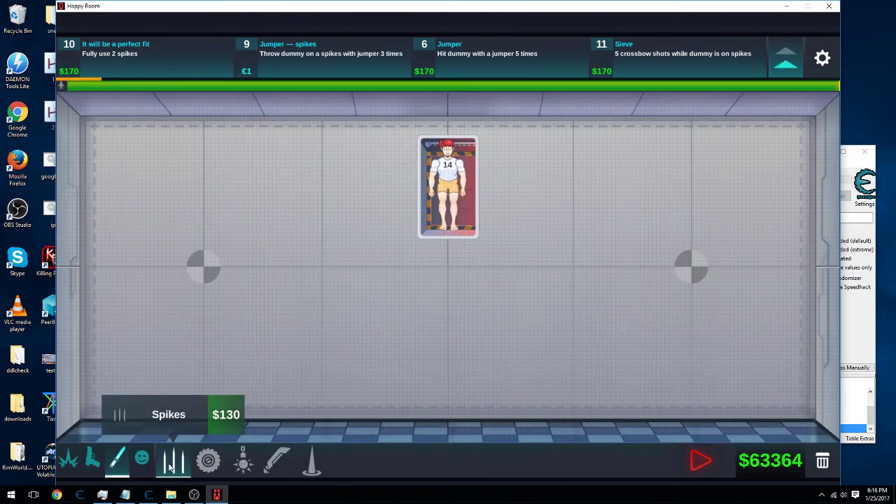
{"action": "left_click", "coordinate": [144, 459]}
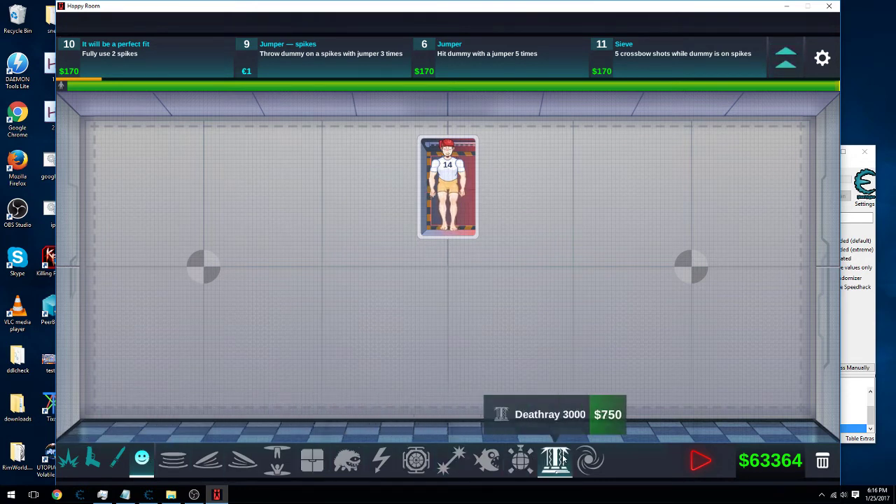
{"action": "mouse_move", "coordinate": [563, 458]}
{"action": "left_mouse_down"}
{"action": "mouse_move", "coordinate": [553, 431]}
{"action": "mouse_move", "coordinate": [396, 427]}
{"action": "mouse_move", "coordinate": [438, 434]}
{"action": "left_mouse_up"}
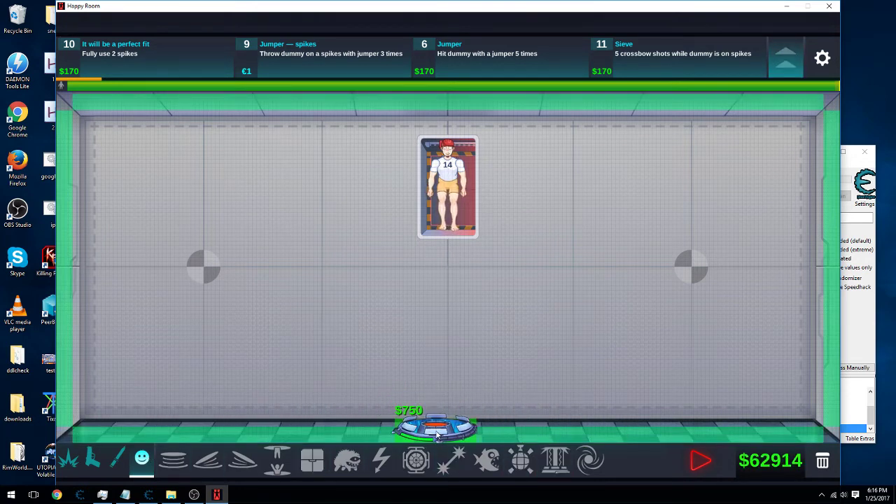
{"action": "left_click", "coordinate": [705, 460]}
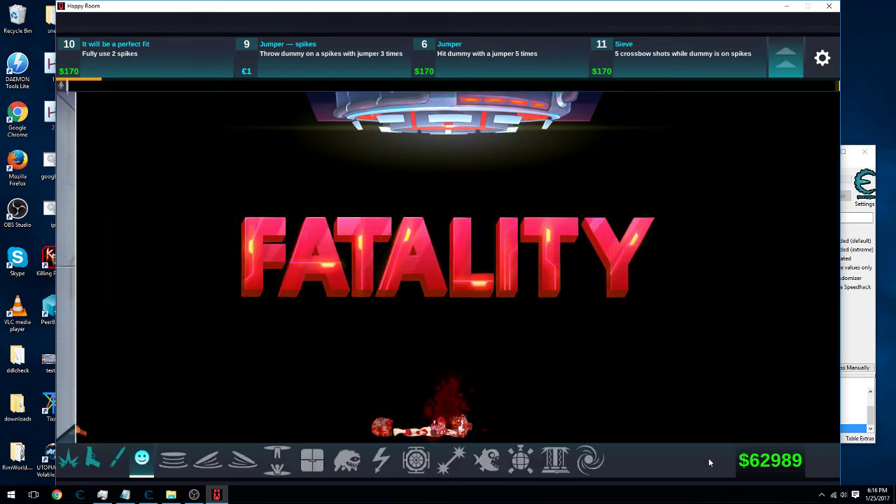
{"action": "left_click_drag", "start_coordinate": [448, 462], "coordinate": [440, 410]}
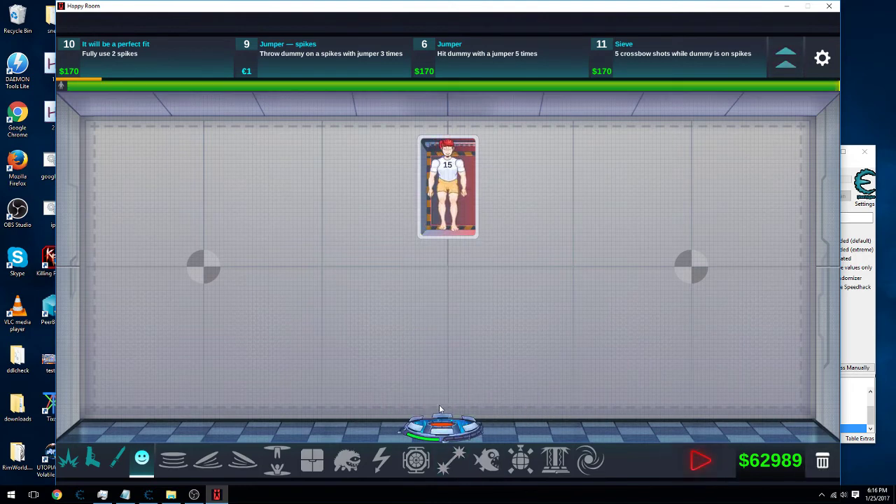
Step: Drop the mini laser, place a $280 Stake at the floor centre, run the round, then reset
{"action": "mouse_move", "coordinate": [458, 463]}
{"action": "left_mouse_down"}
{"action": "mouse_move", "coordinate": [450, 412]}
{"action": "mouse_move", "coordinate": [455, 462]}
{"action": "left_mouse_up"}
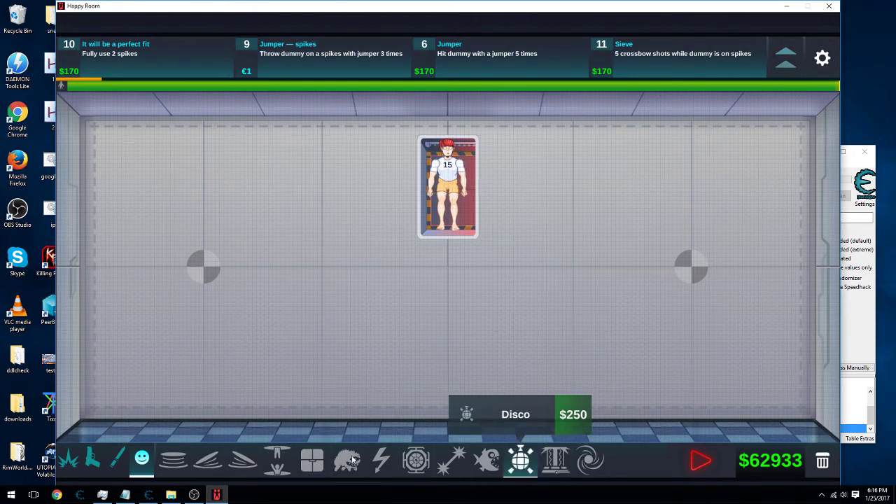
{"action": "left_click", "coordinate": [114, 466]}
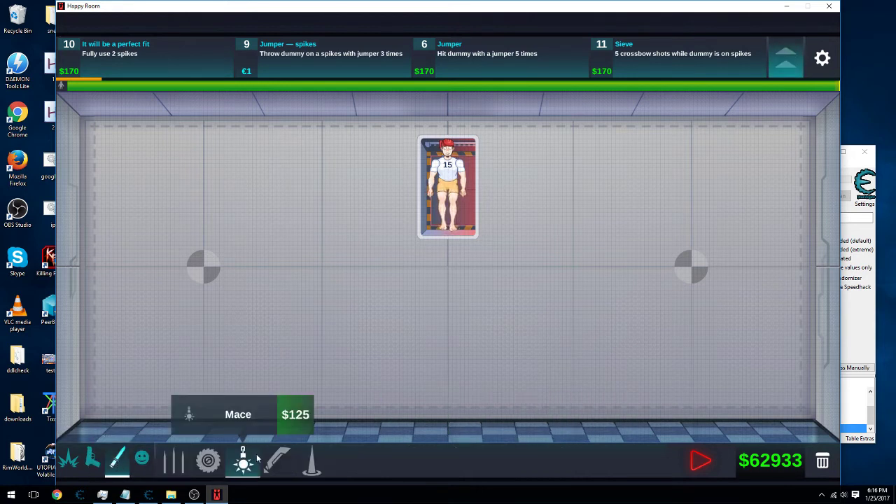
{"action": "left_click_drag", "start_coordinate": [313, 464], "coordinate": [442, 435]}
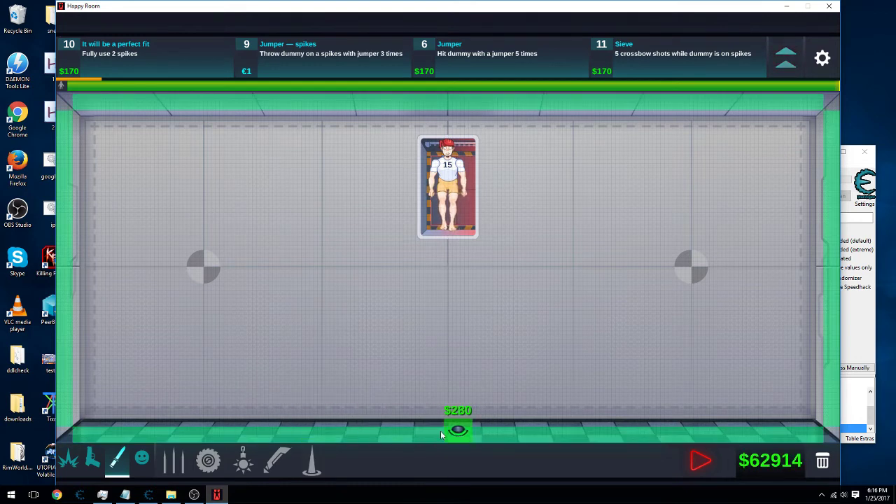
{"action": "left_click_drag", "start_coordinate": [615, 457], "coordinate": [694, 461]}
{"action": "left_click", "coordinate": [697, 462]}
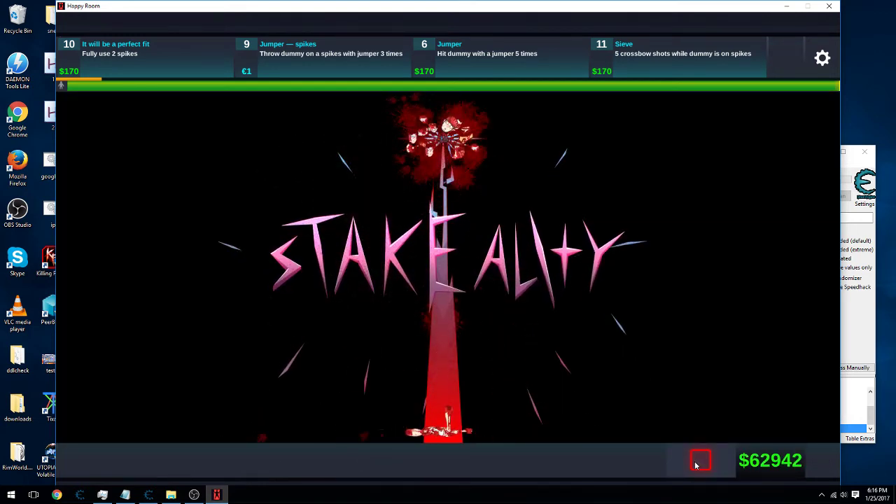
{"action": "left_click", "coordinate": [704, 462]}
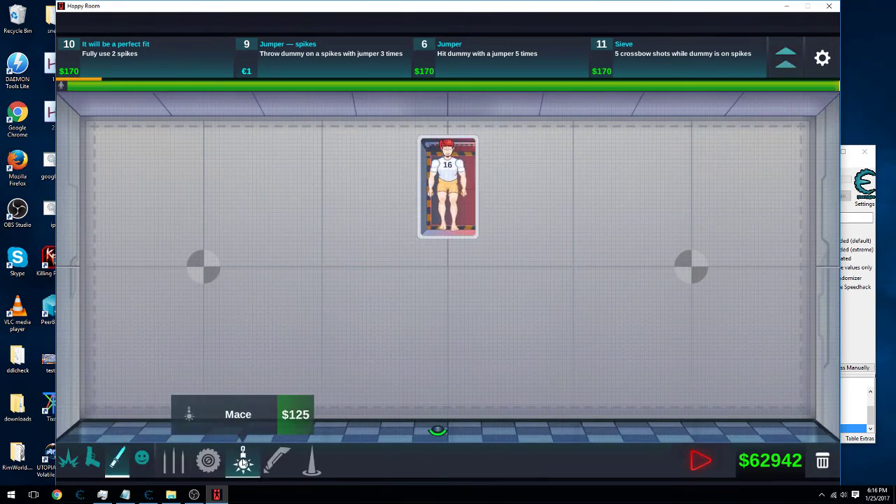
Step: Place one $100 jumper at the floor centre, run the room, then reset it
{"action": "left_click", "coordinate": [140, 460]}
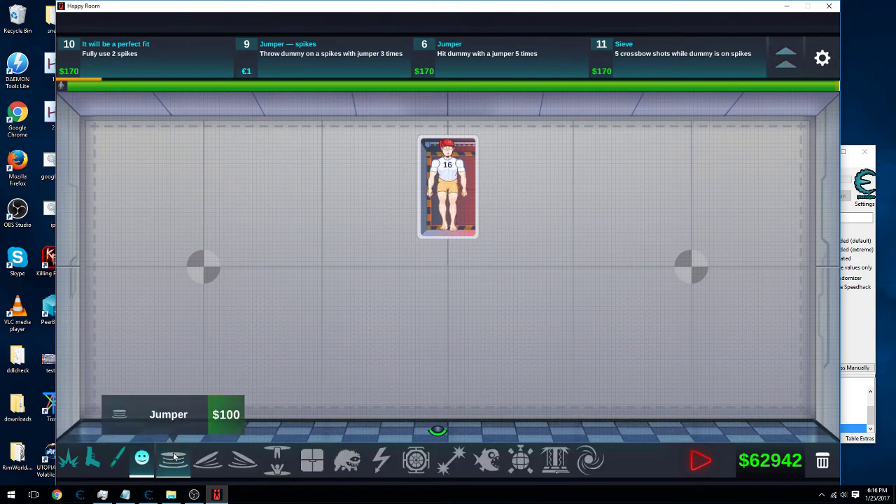
{"action": "mouse_move", "coordinate": [173, 456]}
{"action": "left_mouse_down"}
{"action": "mouse_move", "coordinate": [342, 396]}
{"action": "mouse_move", "coordinate": [434, 421]}
{"action": "mouse_move", "coordinate": [438, 435]}
{"action": "left_mouse_up"}
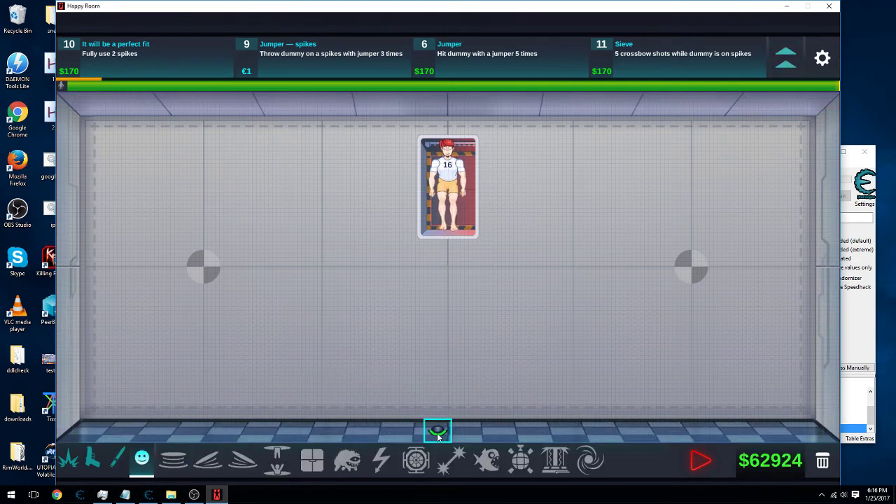
{"action": "mouse_move", "coordinate": [173, 457]}
{"action": "left_mouse_down"}
{"action": "mouse_move", "coordinate": [168, 441]}
{"action": "mouse_move", "coordinate": [448, 430]}
{"action": "left_mouse_up"}
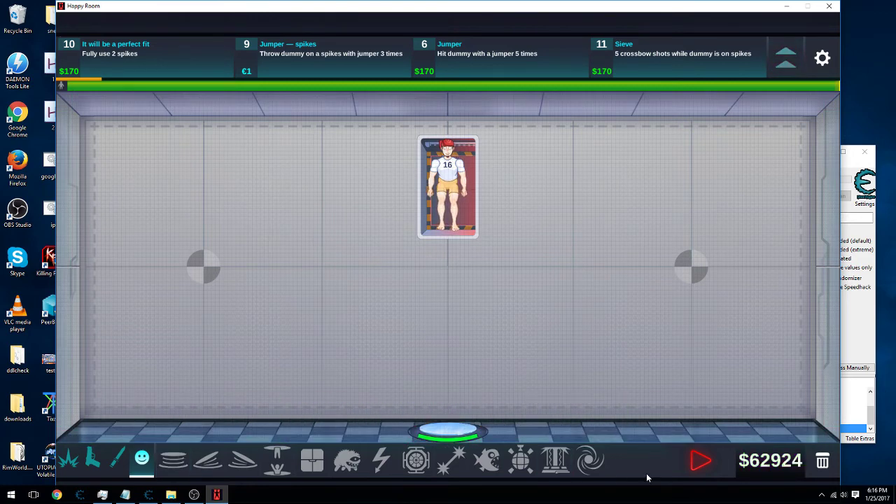
{"action": "left_click", "coordinate": [693, 462]}
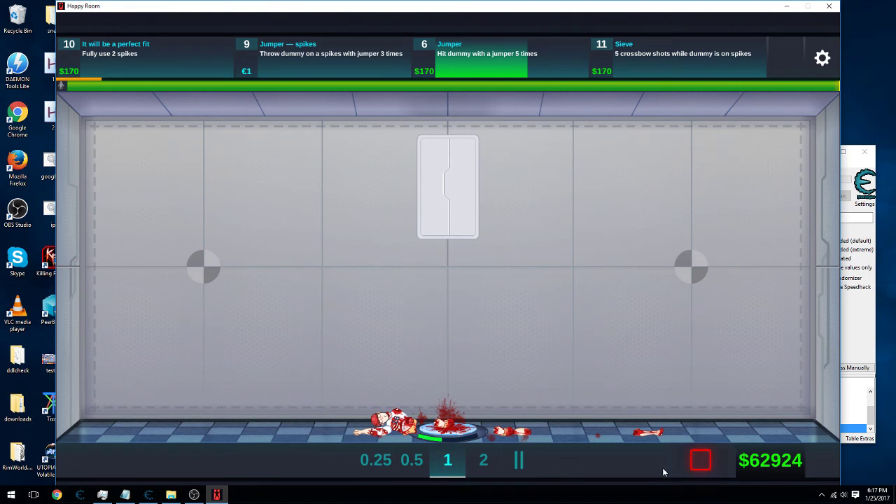
{"action": "left_click", "coordinate": [701, 461]}
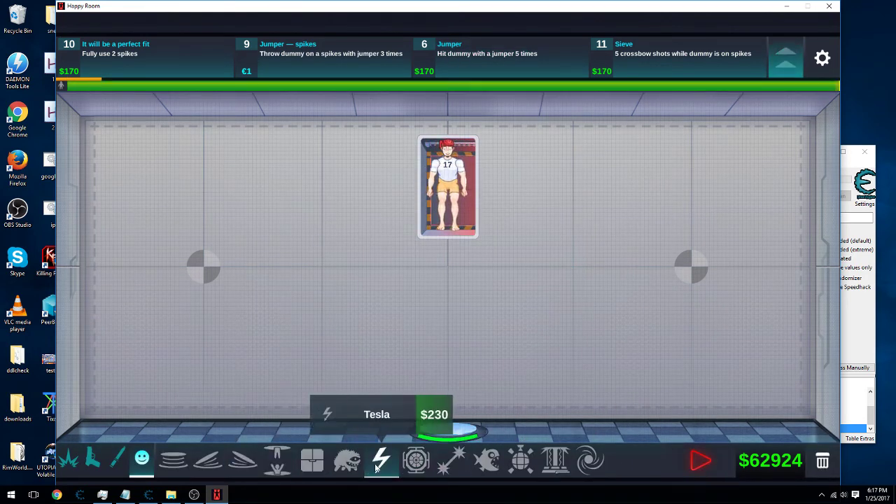
Step: Add jumpers left and right of the first, run the room until SPRINGALITY, then reset
{"action": "left_click", "coordinate": [185, 462]}
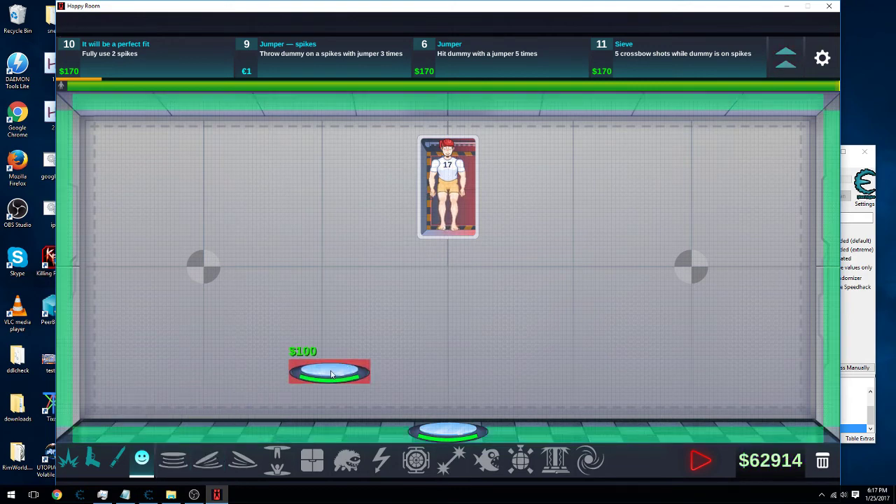
{"action": "left_click", "coordinate": [357, 440]}
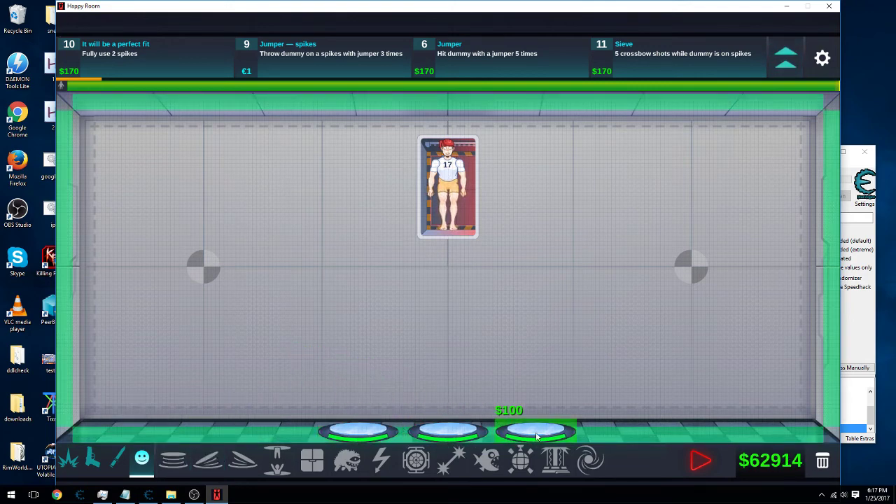
{"action": "left_click", "coordinate": [540, 438]}
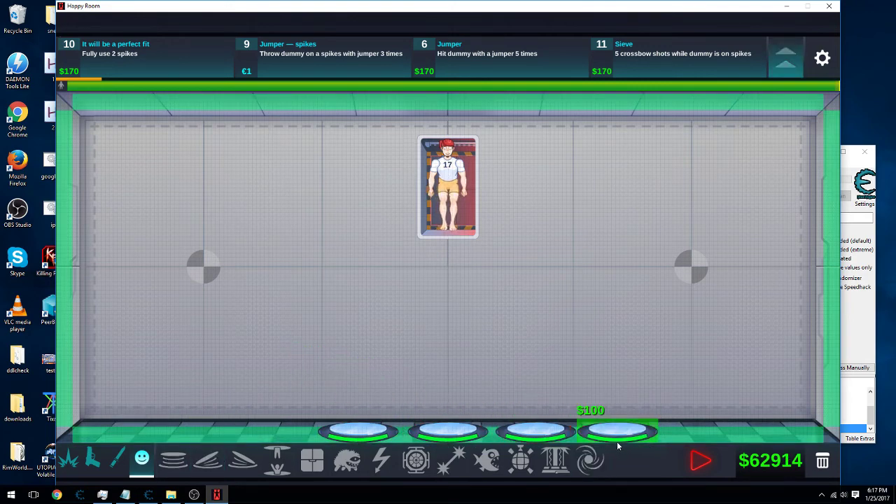
{"action": "right_click", "coordinate": [617, 444]}
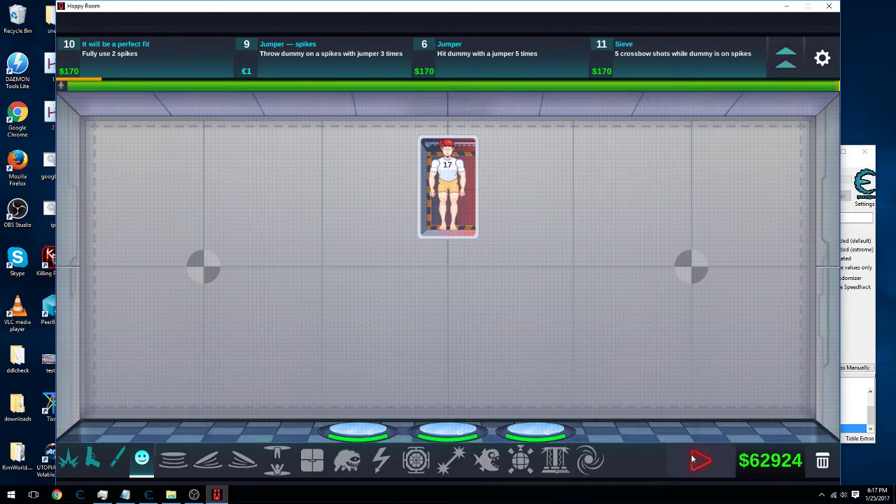
{"action": "left_click", "coordinate": [693, 459]}
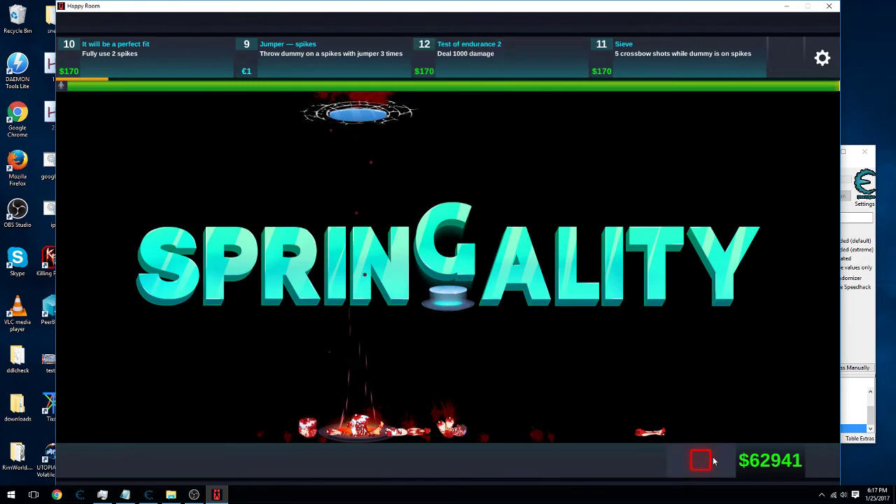
{"action": "left_click", "coordinate": [701, 460]}
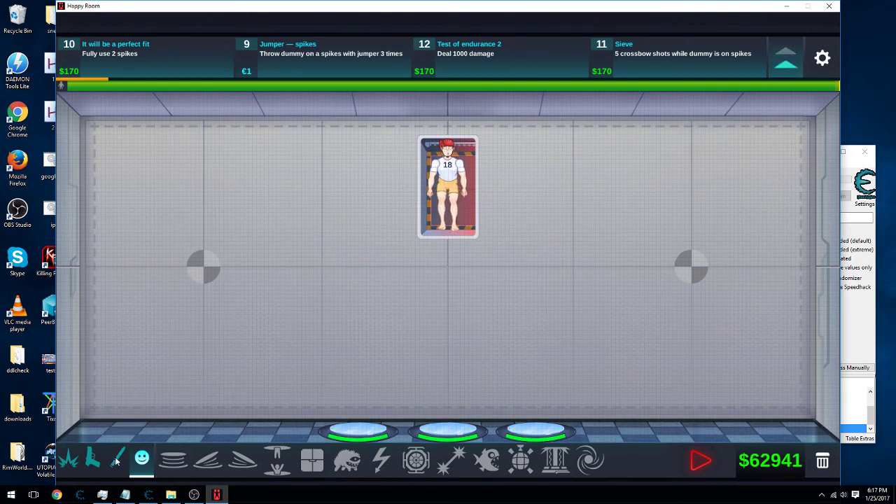
Step: Drop a single $75 explosive at the floor centre, run for the WALLALITY kill, then reset
{"action": "left_click", "coordinate": [117, 460]}
{"action": "left_click", "coordinate": [79, 457]}
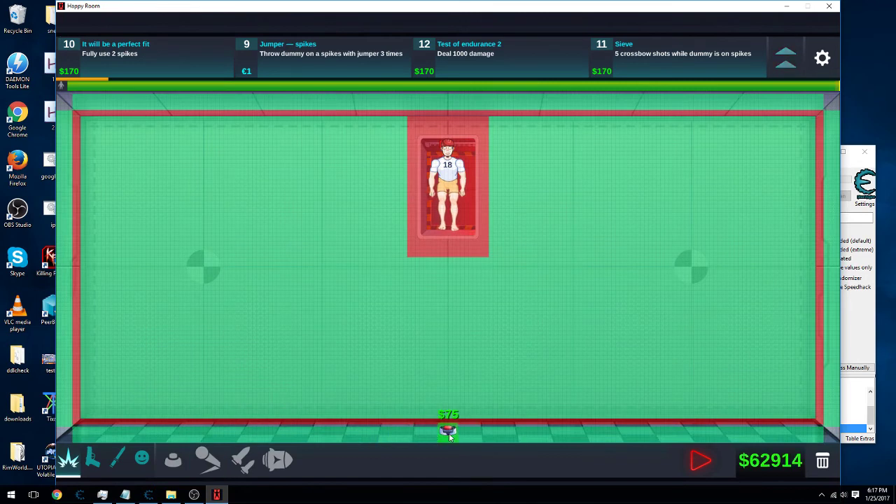
{"action": "left_click", "coordinate": [449, 430]}
{"action": "left_click", "coordinate": [701, 460]}
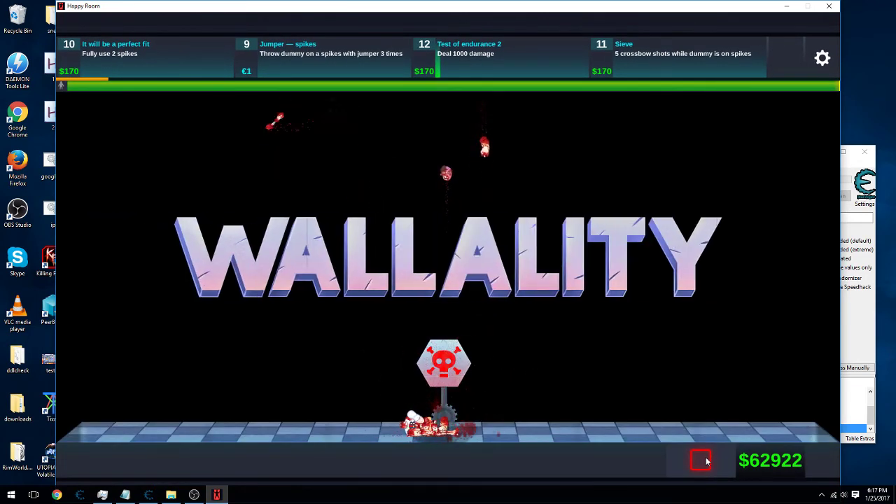
{"action": "left_click", "coordinate": [703, 460]}
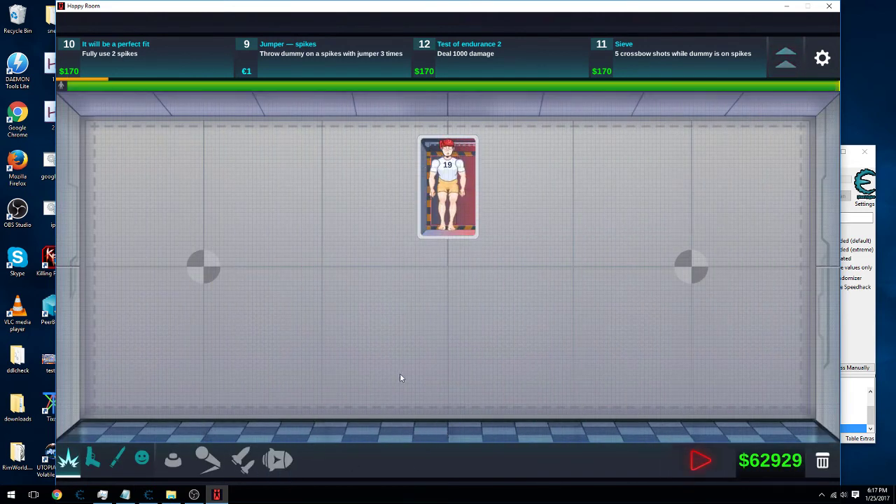
Step: Lay a looping trail of $75 mines mid-room and to the right, run it, then reset
{"action": "left_click", "coordinate": [173, 460]}
{"action": "mouse_move", "coordinate": [435, 313]}
{"action": "left_mouse_down"}
{"action": "mouse_move", "coordinate": [434, 335]}
{"action": "mouse_move", "coordinate": [494, 337]}
{"action": "mouse_move", "coordinate": [479, 360]}
{"action": "mouse_move", "coordinate": [432, 370]}
{"action": "left_mouse_up"}
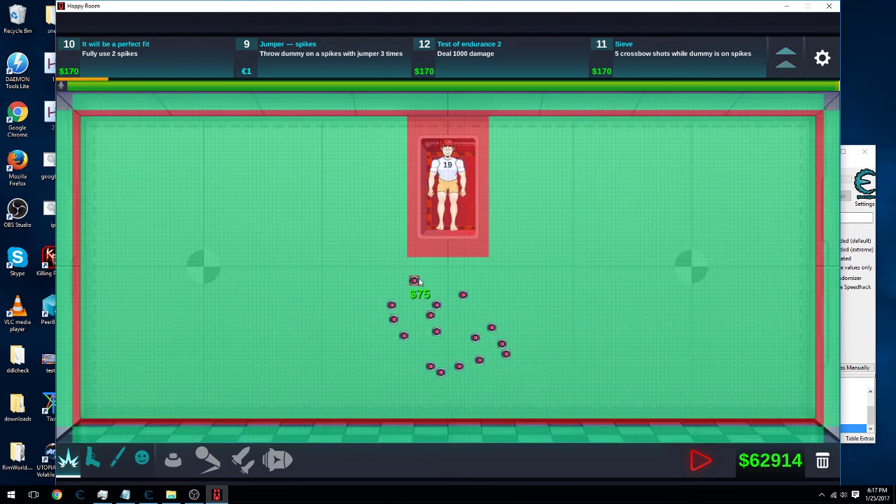
{"action": "left_click_drag", "start_coordinate": [488, 281], "coordinate": [528, 322]}
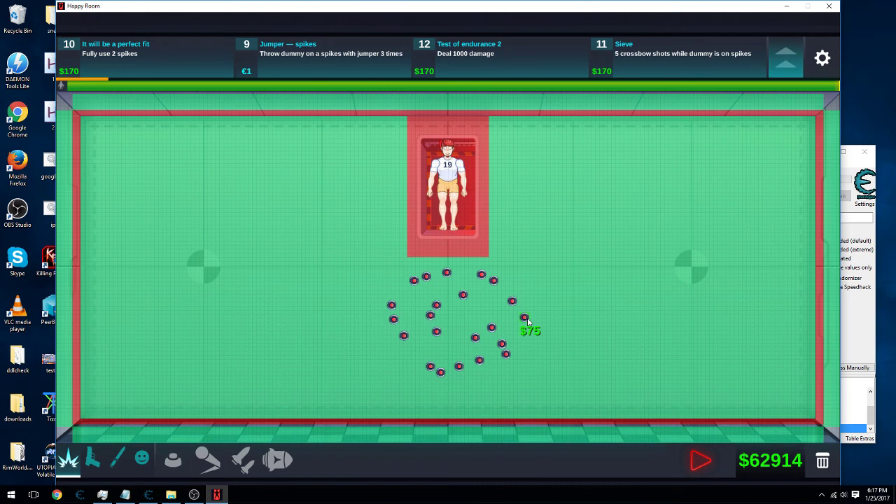
{"action": "left_click", "coordinate": [709, 458]}
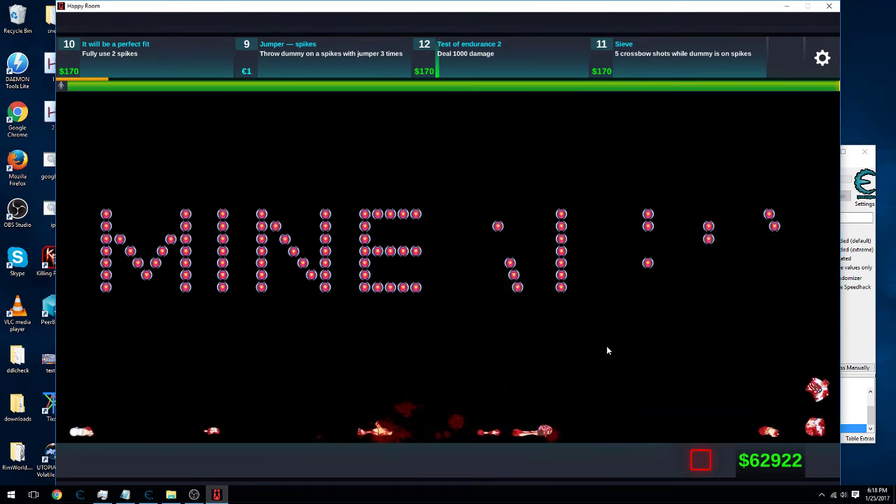
{"action": "left_click", "coordinate": [701, 460]}
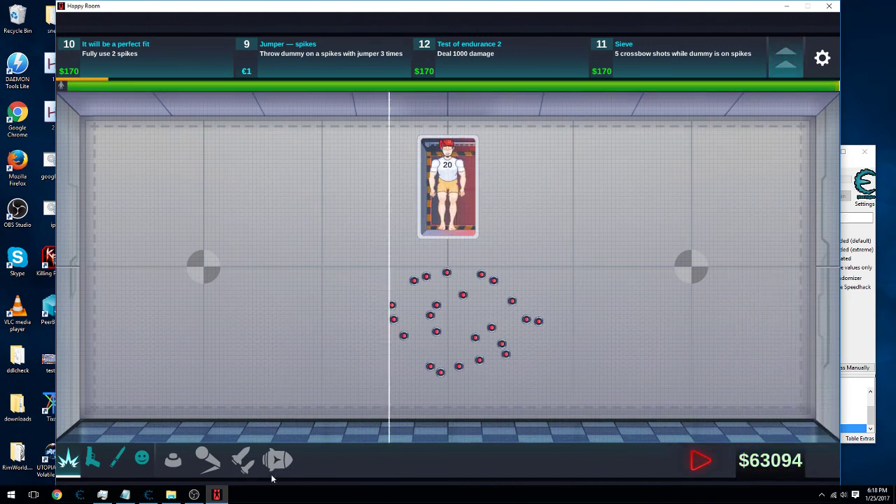
Step: Line five $150 saws across the lower floor mid-room and start a new run
{"action": "left_click", "coordinate": [110, 459]}
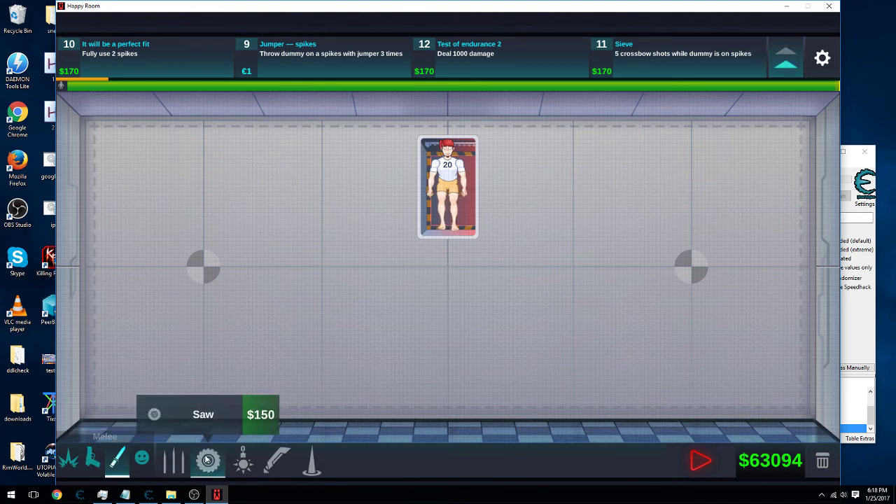
{"action": "mouse_move", "coordinate": [207, 459]}
{"action": "left_mouse_down"}
{"action": "mouse_move", "coordinate": [392, 378]}
{"action": "mouse_move", "coordinate": [371, 369]}
{"action": "left_mouse_up"}
{"action": "left_click", "coordinate": [368, 365]}
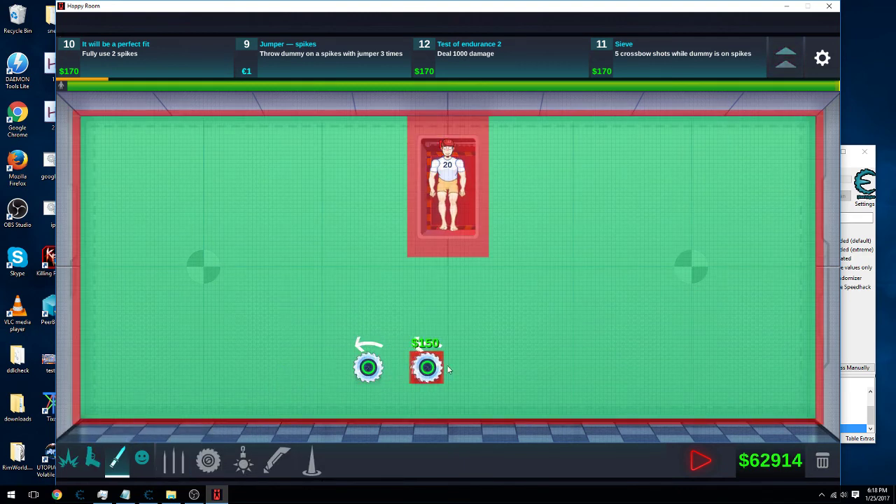
{"action": "left_click", "coordinate": [425, 365]}
{"action": "left_click", "coordinate": [471, 366]}
{"action": "left_click", "coordinate": [521, 365]}
{"action": "left_click", "coordinate": [566, 365]}
{"action": "left_click", "coordinate": [709, 458]}
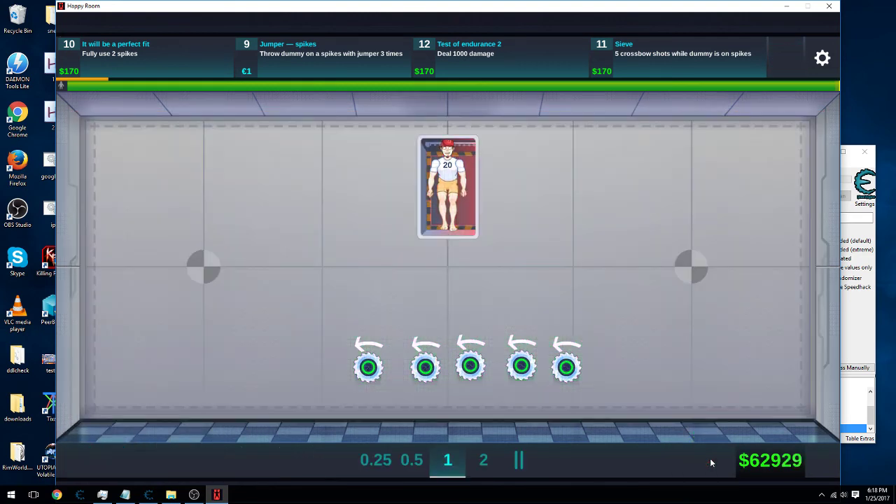